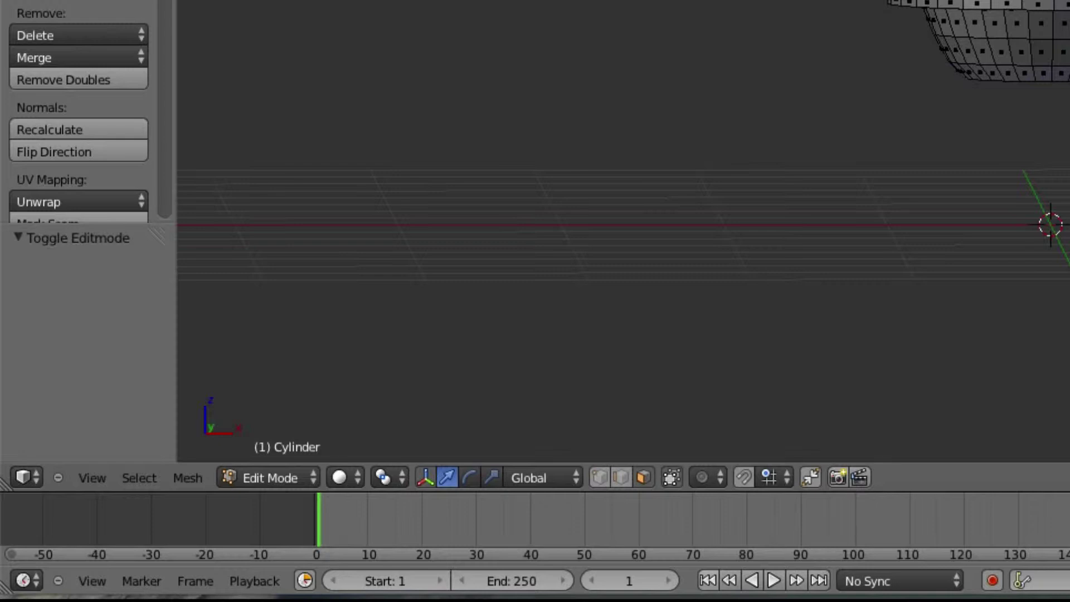
# Examine the cap mesh from several angles, including its underside and brim
pyautogui.scroll(5, 905, 77)
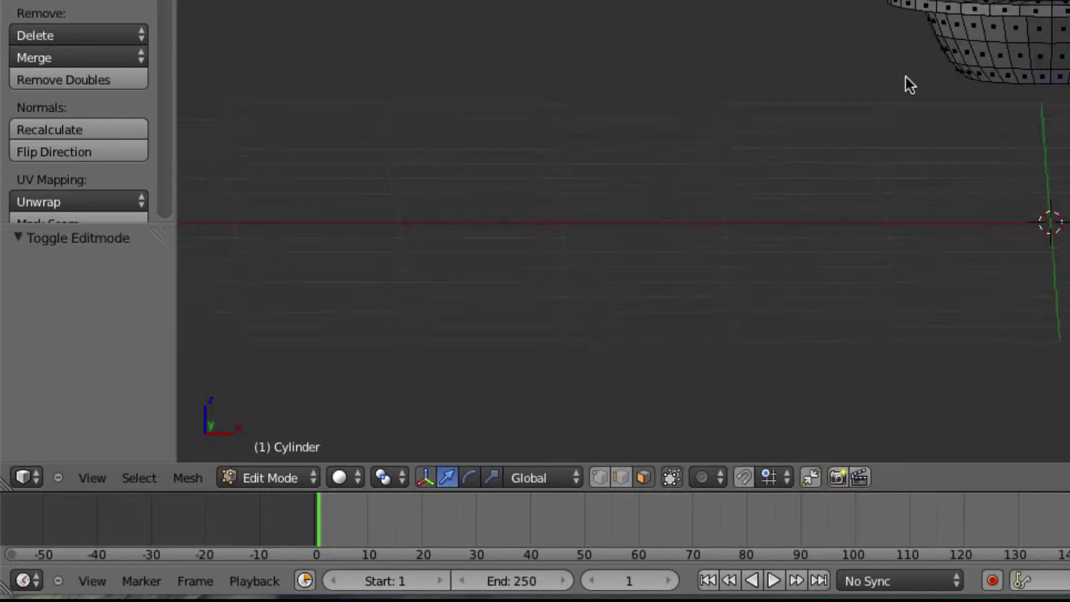
pyautogui.hscroll(8, 905, 77)
pyautogui.scroll(-6, 902, 78)
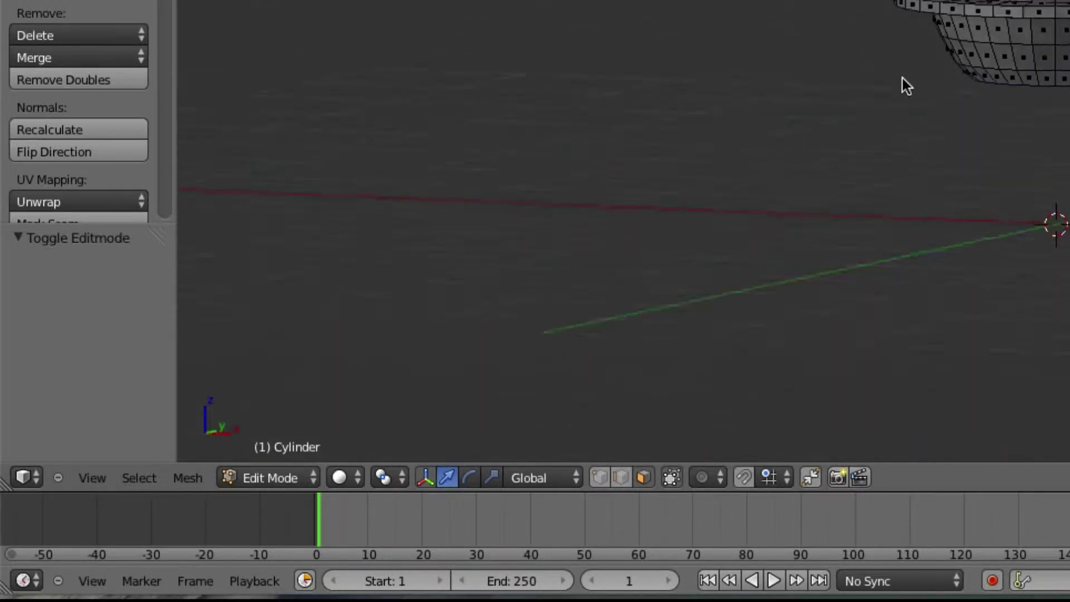
pyautogui.hscroll(5, 901, 78)
pyautogui.hscroll(10, 887, 78)
pyautogui.hscroll(2, 887, 78)
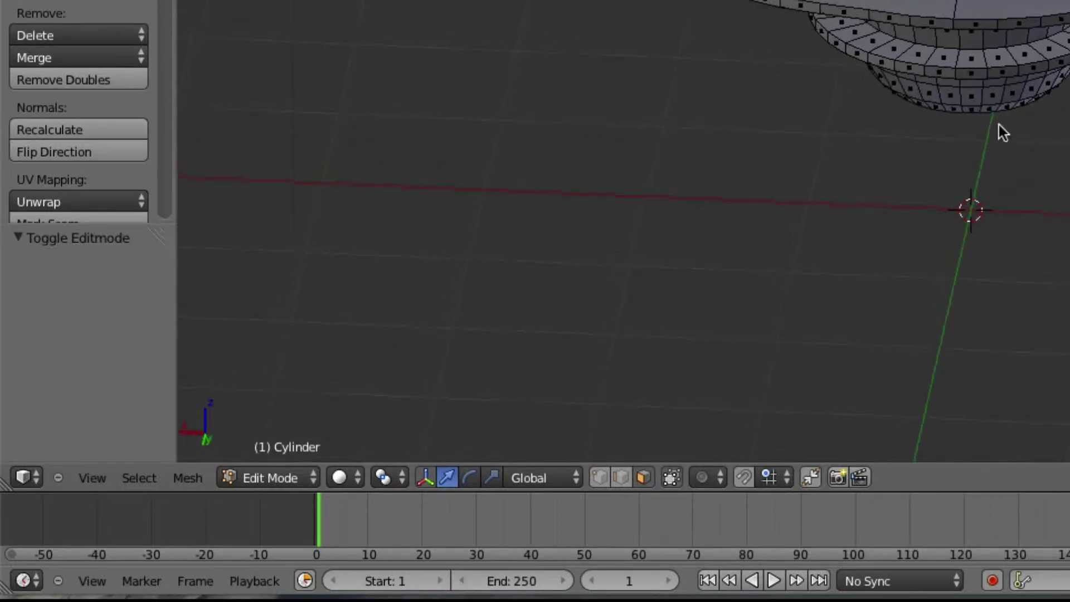
pyautogui.scroll(6, 998, 119)
pyautogui.hscroll(-8, 998, 118)
pyautogui.scroll(-6, 998, 118)
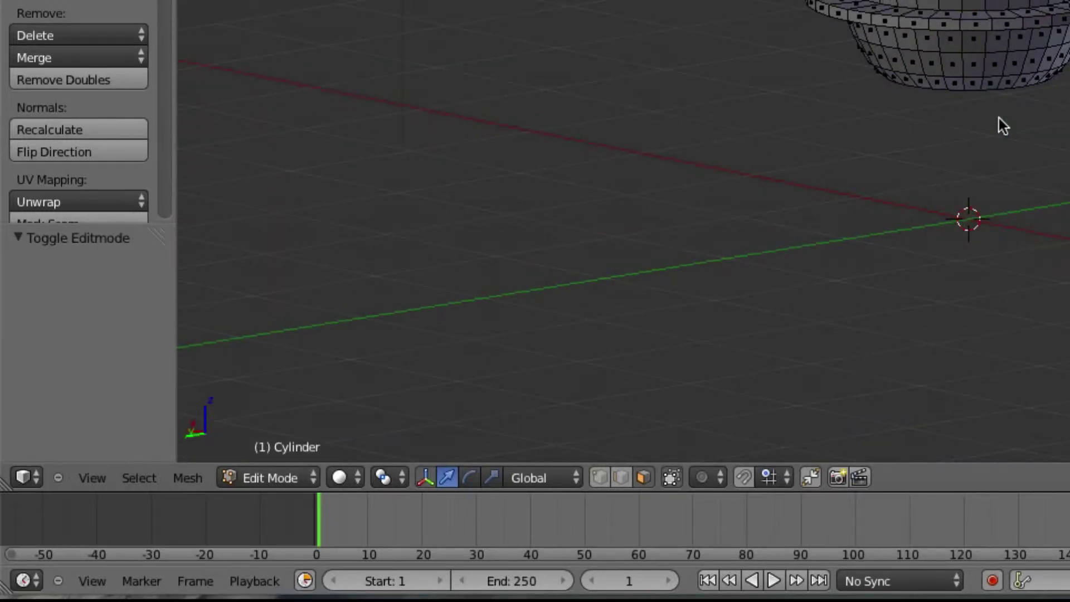
pyautogui.hscroll(8, 999, 118)
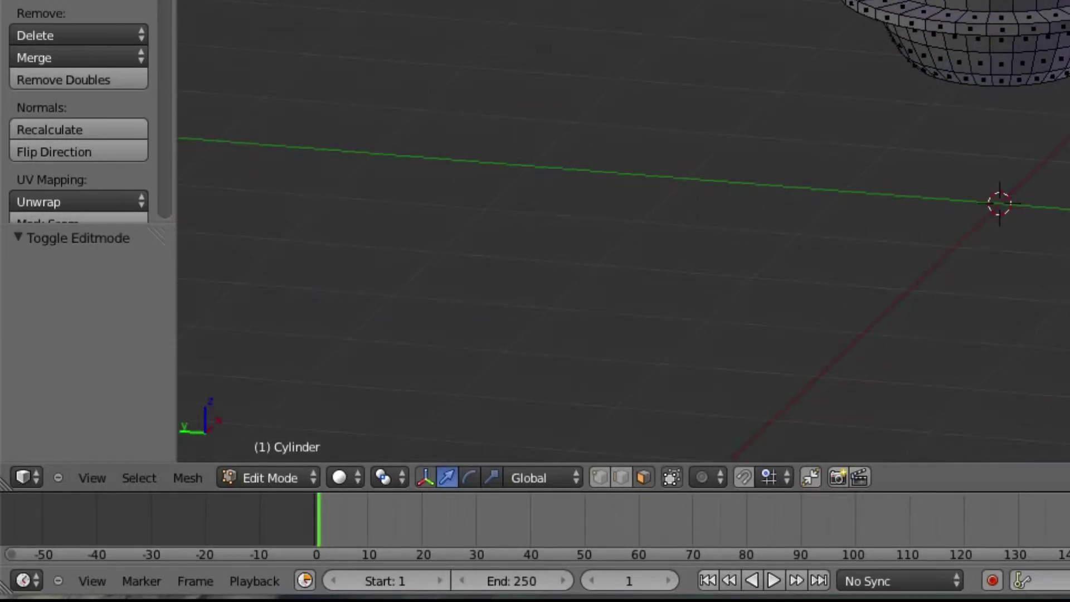
pyautogui.hscroll(5, 999, 118)
pyautogui.hscroll(5, 1051, 140)
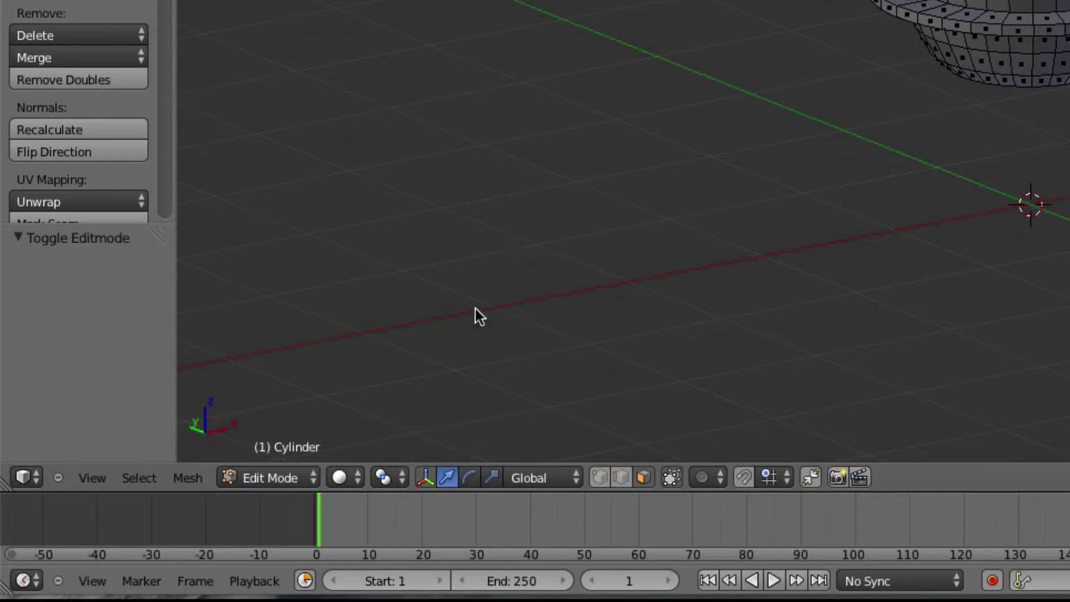
# Preview the cap with Rendered viewport shading and examine the shading on its top surface
pyautogui.click(338, 479)
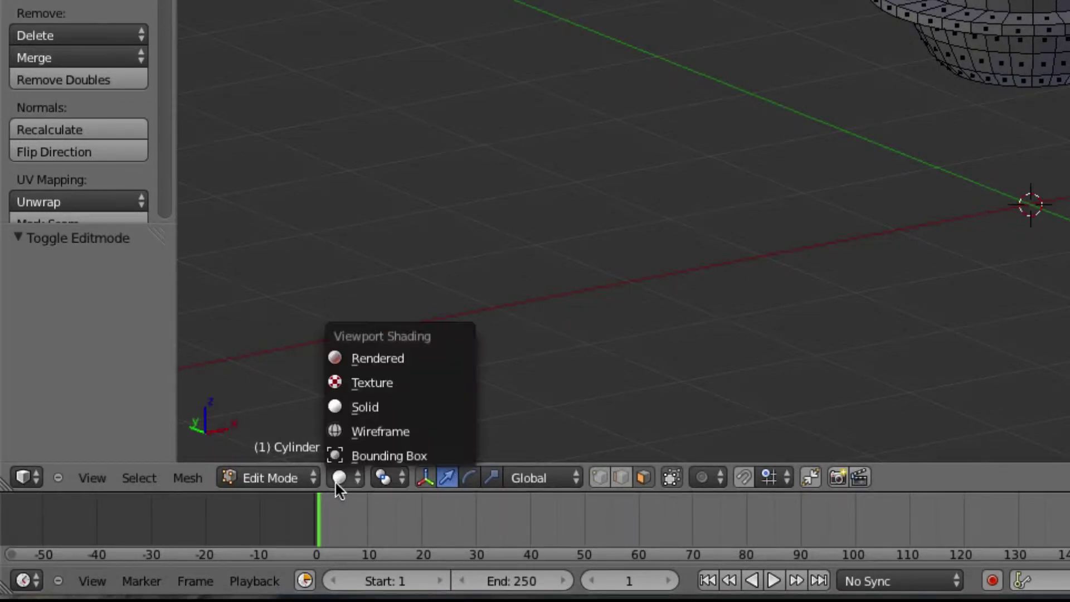
pyautogui.click(395, 362)
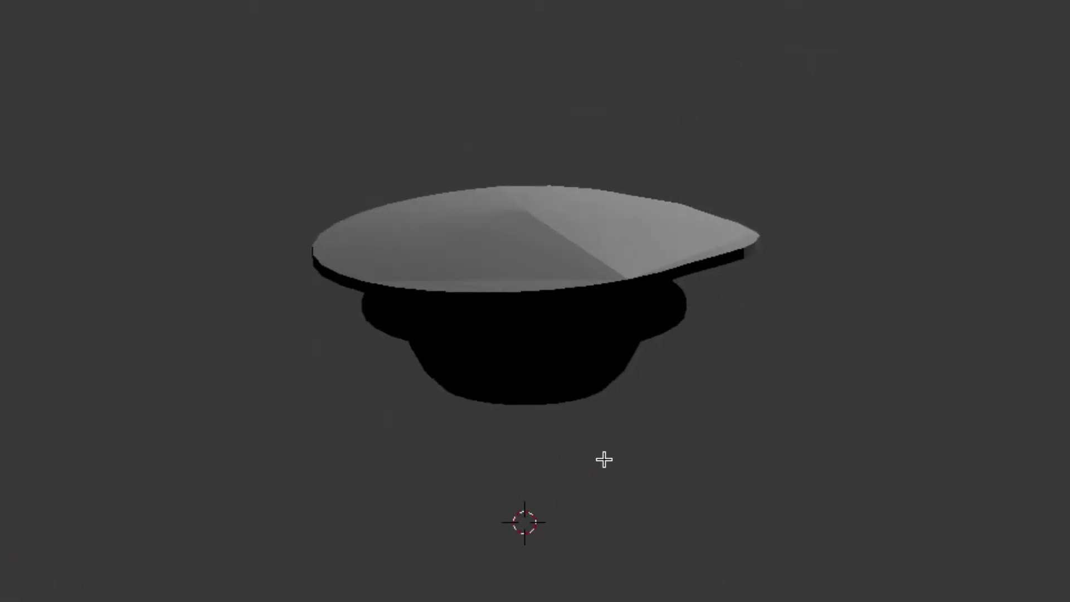
pyautogui.moveTo(603, 459); pyautogui.dragTo(362, 456, button='middle')
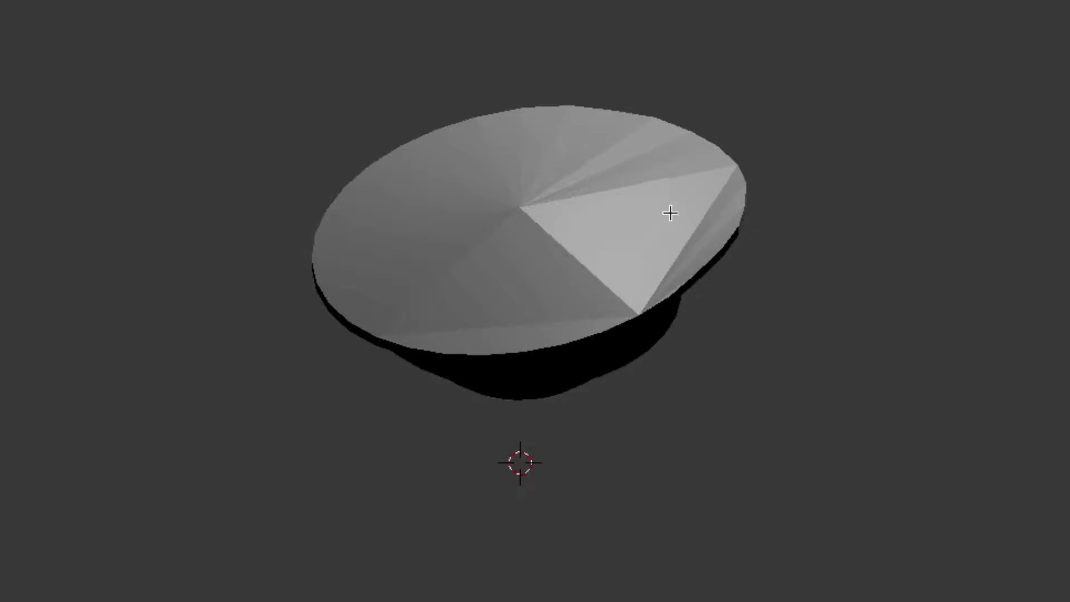
pyautogui.moveTo(758, 364); pyautogui.dragTo(759, 364, button='middle')
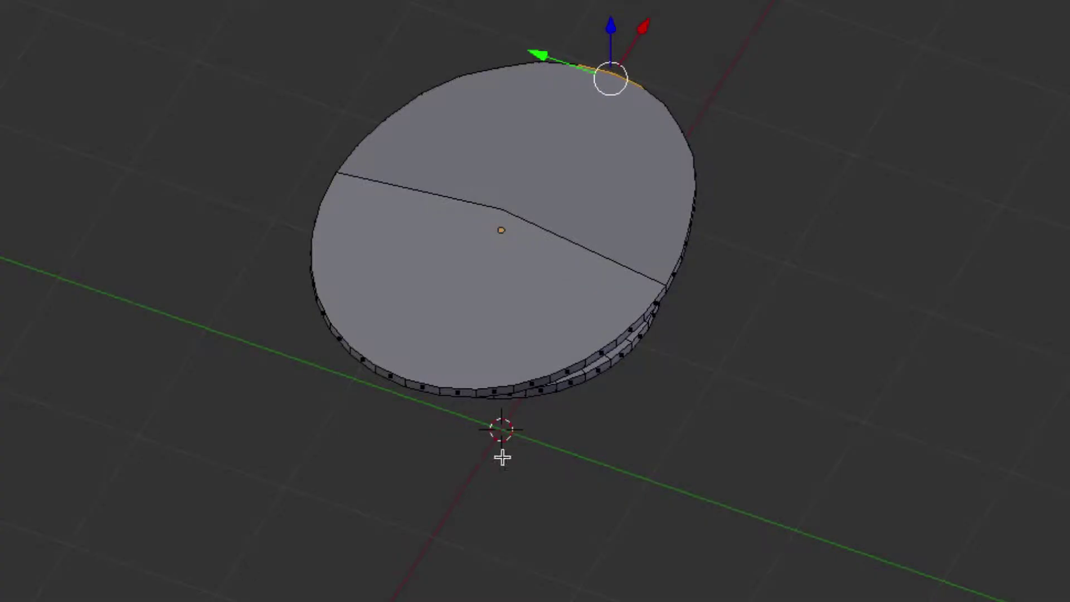
# In vertex selection and top view, box-select the cap's entire top outline and delete the faces it encloses
pyautogui.moveTo(502, 454); pyautogui.dragTo(666, 476, button='middle')
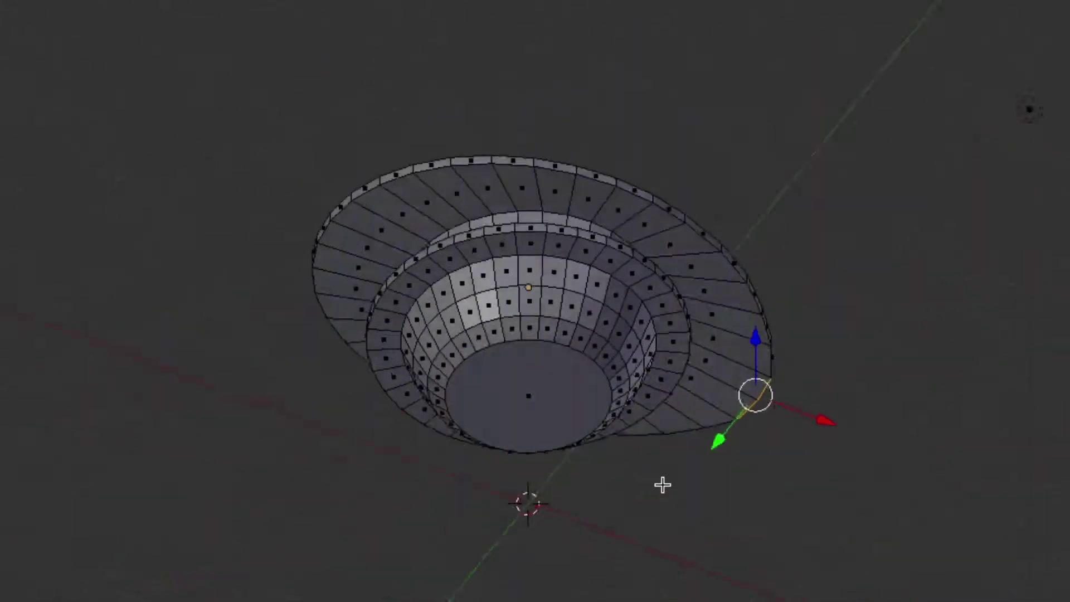
pyautogui.moveTo(666, 485); pyautogui.dragTo(654, 492, button='middle')
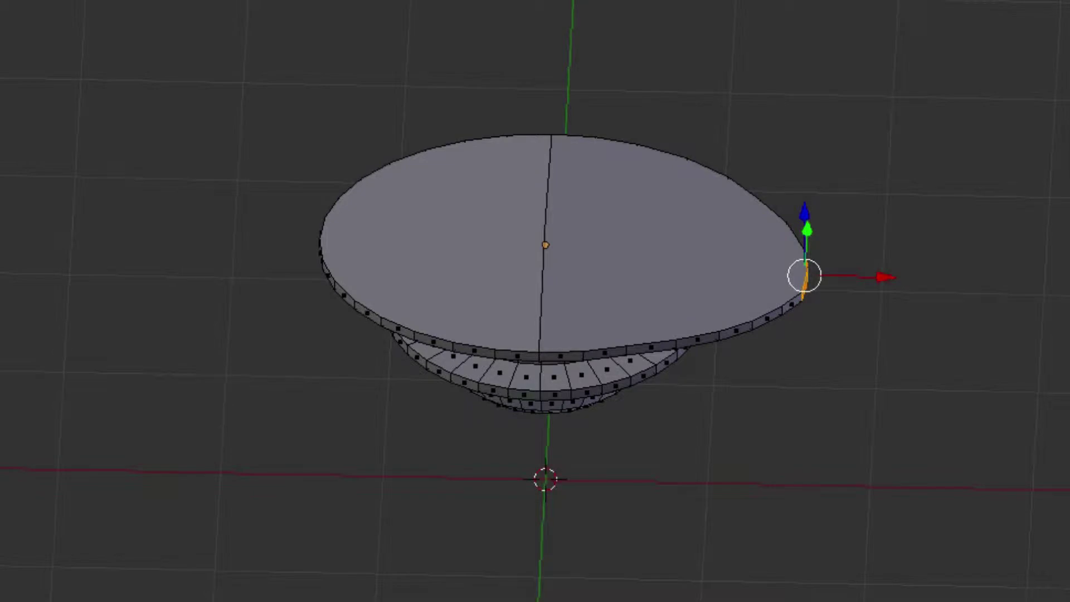
pyautogui.press('1')
pyautogui.moveTo(871, 460); pyautogui.dragTo(867, 465, button='middle')
pyautogui.rightClick(793, 306)
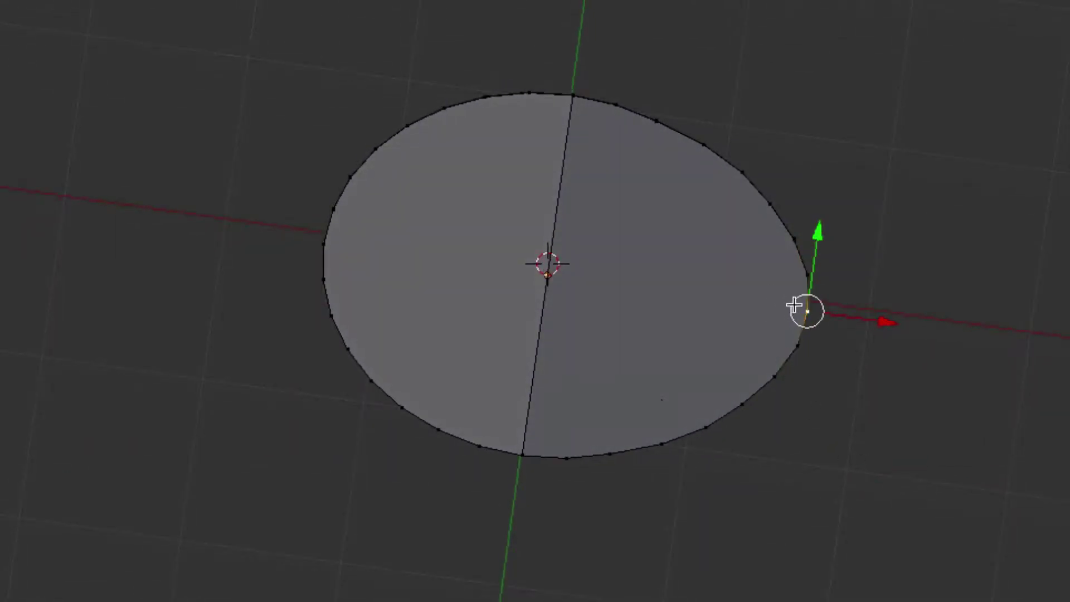
pyautogui.press('KP_7')
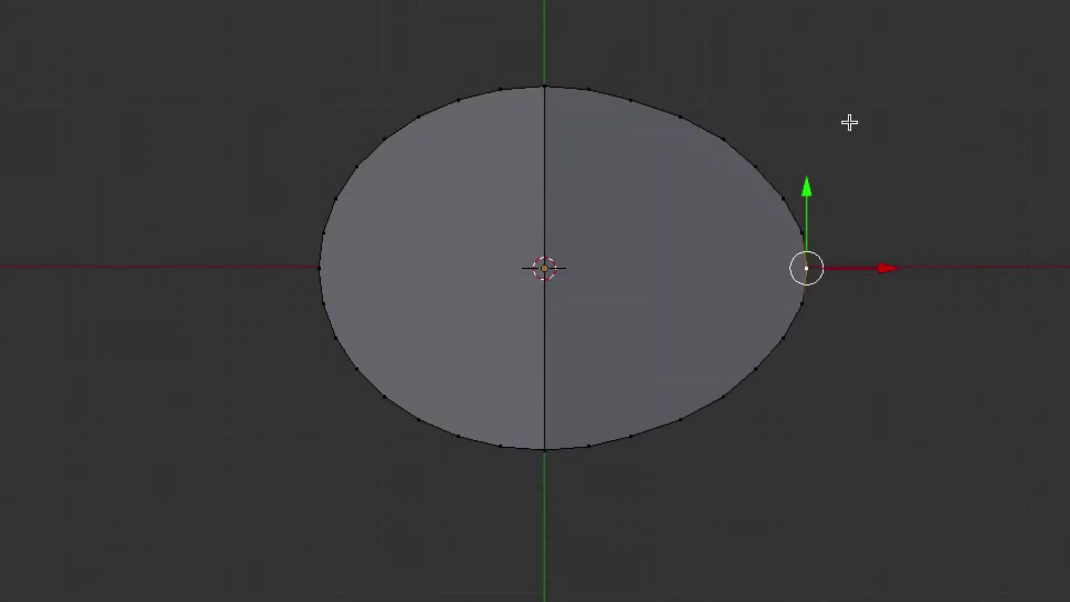
pyautogui.press('b')
pyautogui.moveTo(869, 40); pyautogui.dragTo(223, 521)
pyautogui.moveTo(429, 526); pyautogui.dragTo(422, 522, button='middle')
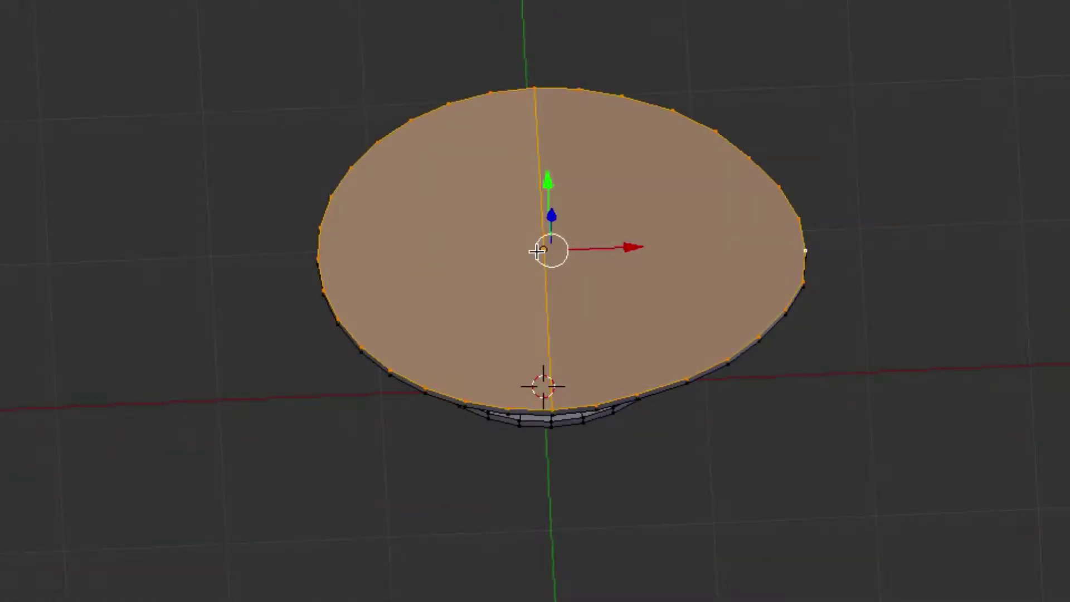
pyautogui.press('Delete')
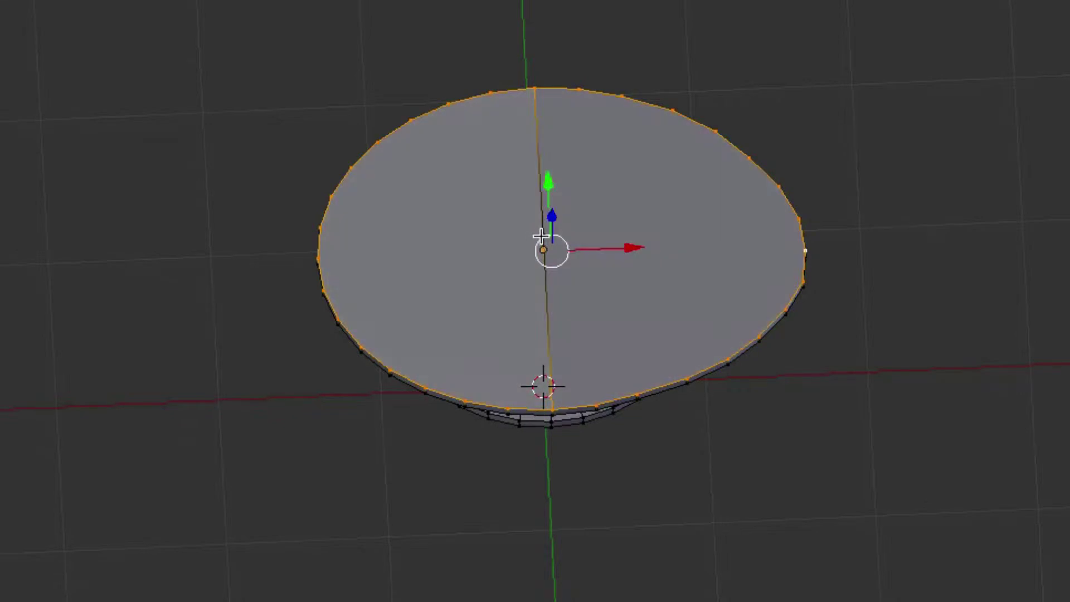
# Try extruding the cap's top rim upward along the Z axis
pyautogui.moveTo(637, 319); pyautogui.dragTo(629, 319, button='middle')
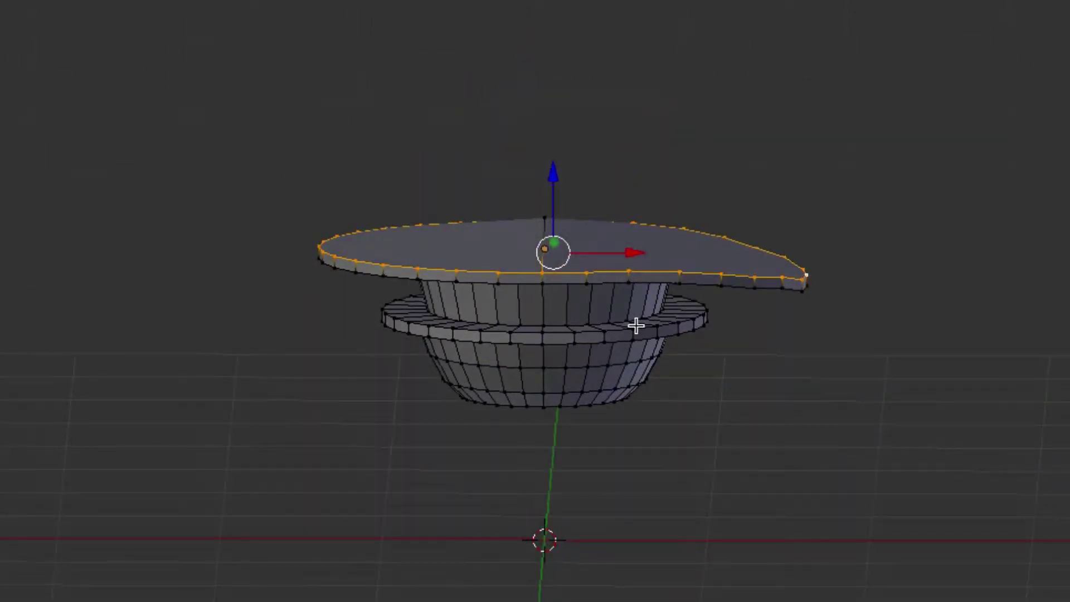
pyautogui.press('e')
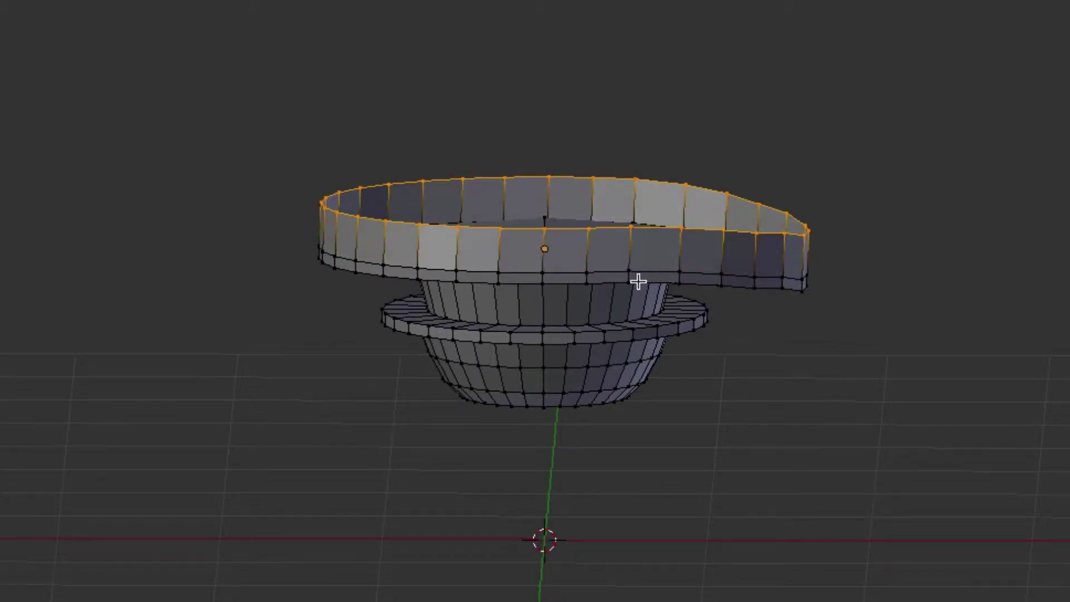
pyautogui.press('z')
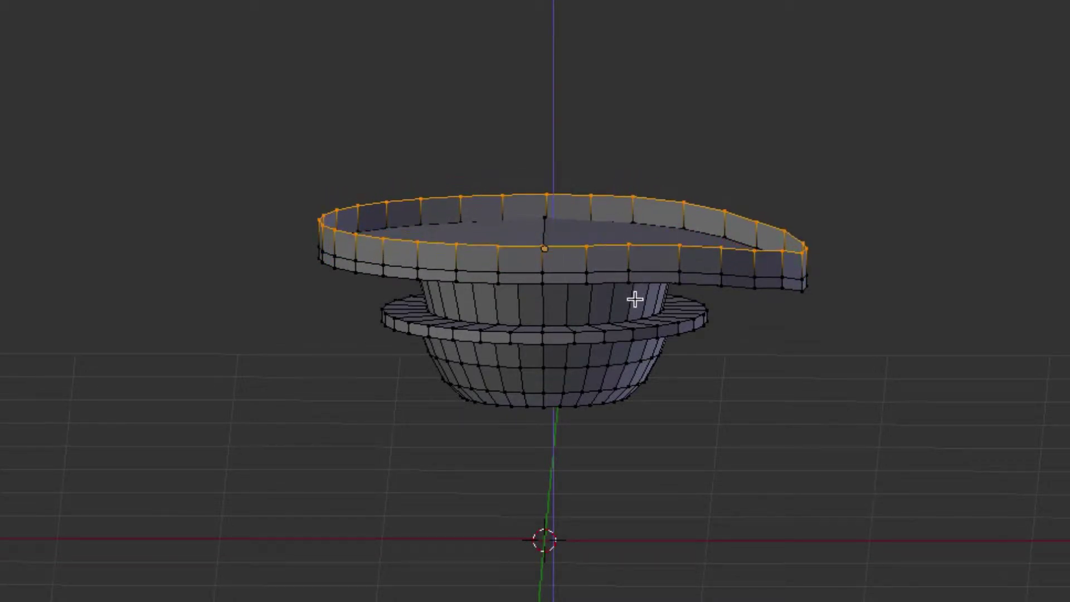
pyautogui.click(636, 297)
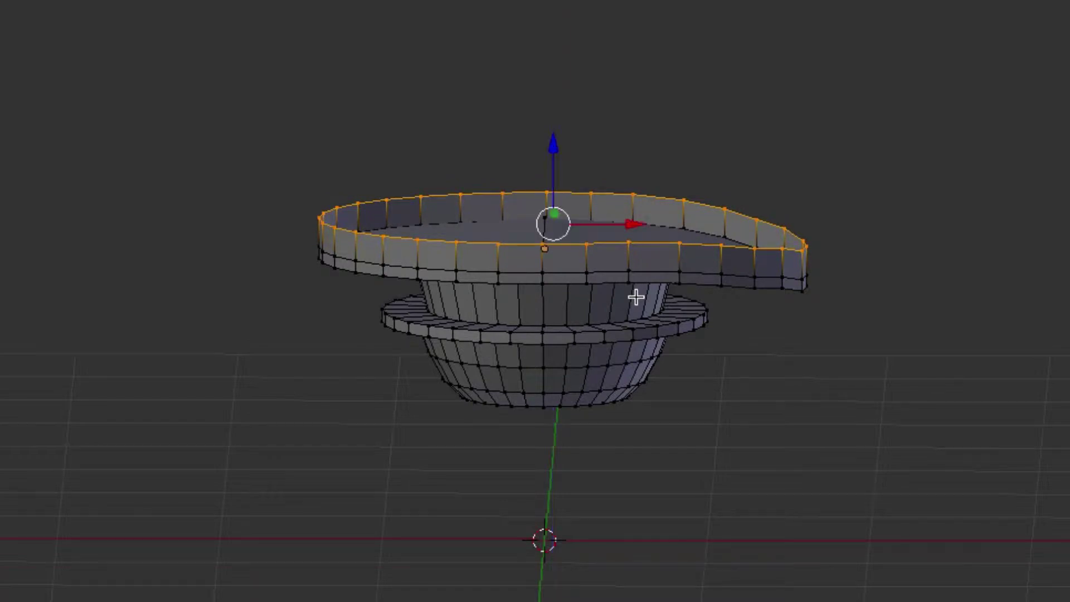
# Extrude the cap's top rim inward, scale it to a small ring, and place the ring around the central vertex
pyautogui.moveTo(735, 308); pyautogui.dragTo(795, 322, button='middle')
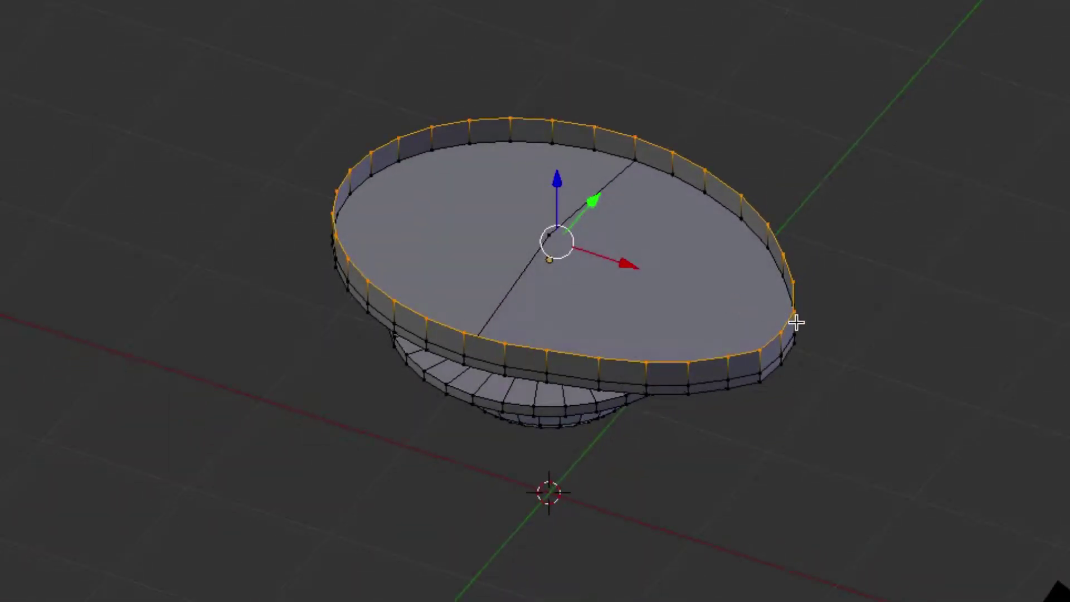
pyautogui.press('e')
pyautogui.press('s')
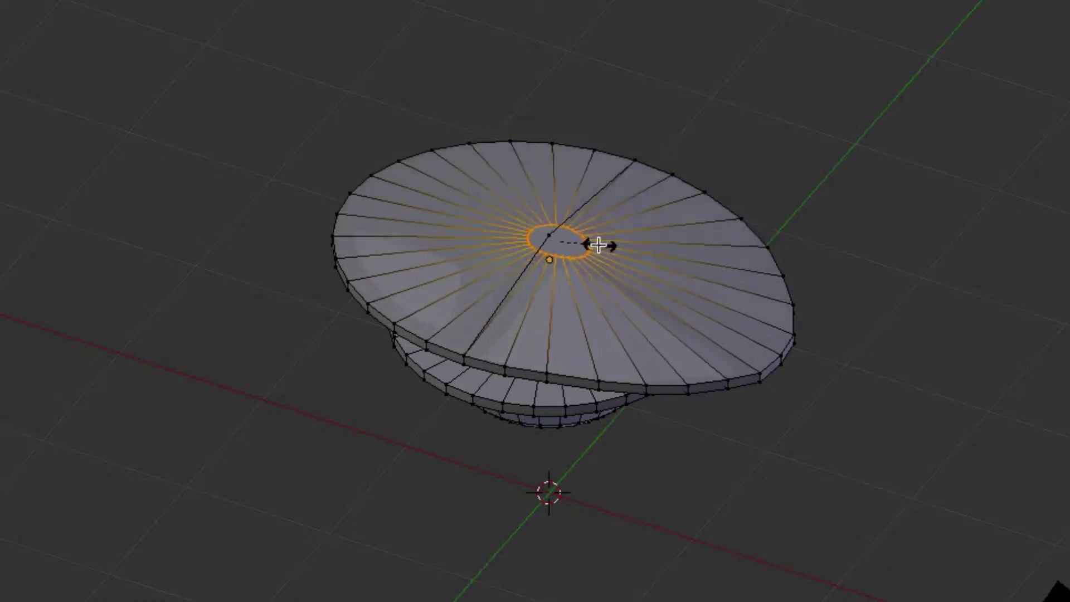
pyautogui.click(589, 245)
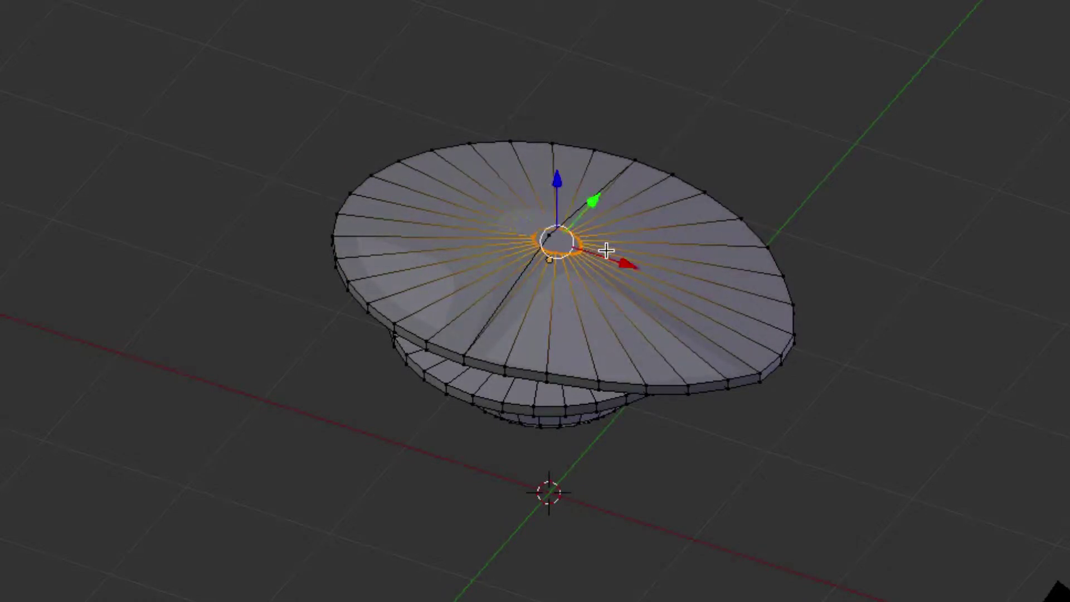
pyautogui.press('e')
pyautogui.press('s')
pyautogui.click(625, 263)
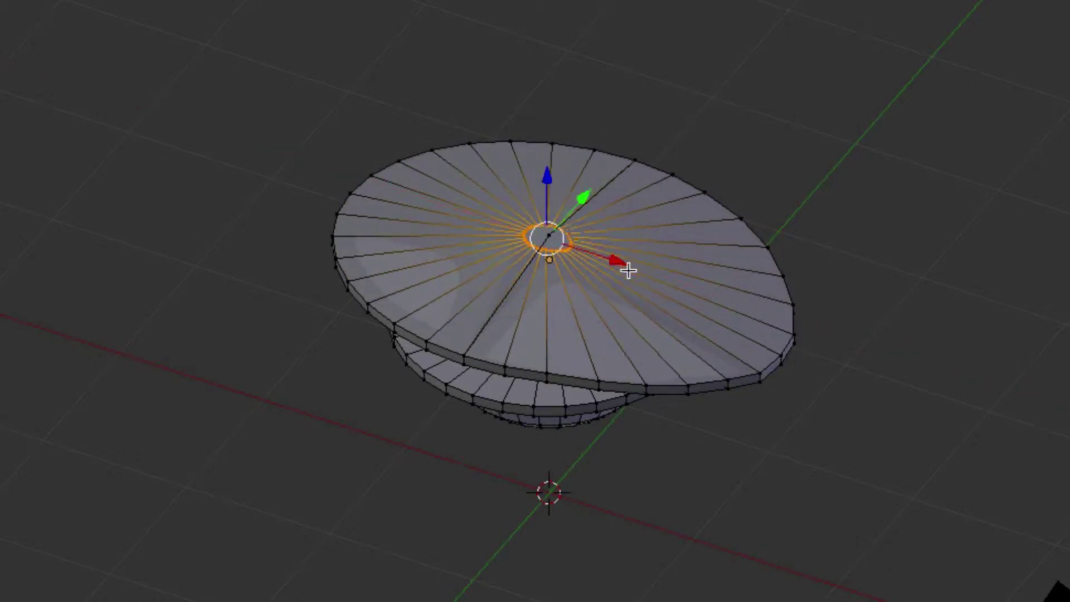
# Merge the small ring of vertices into the top's central vertex using Merge At Last
pyautogui.moveTo(574, 273); pyautogui.dragTo(546, 220, button='middle')
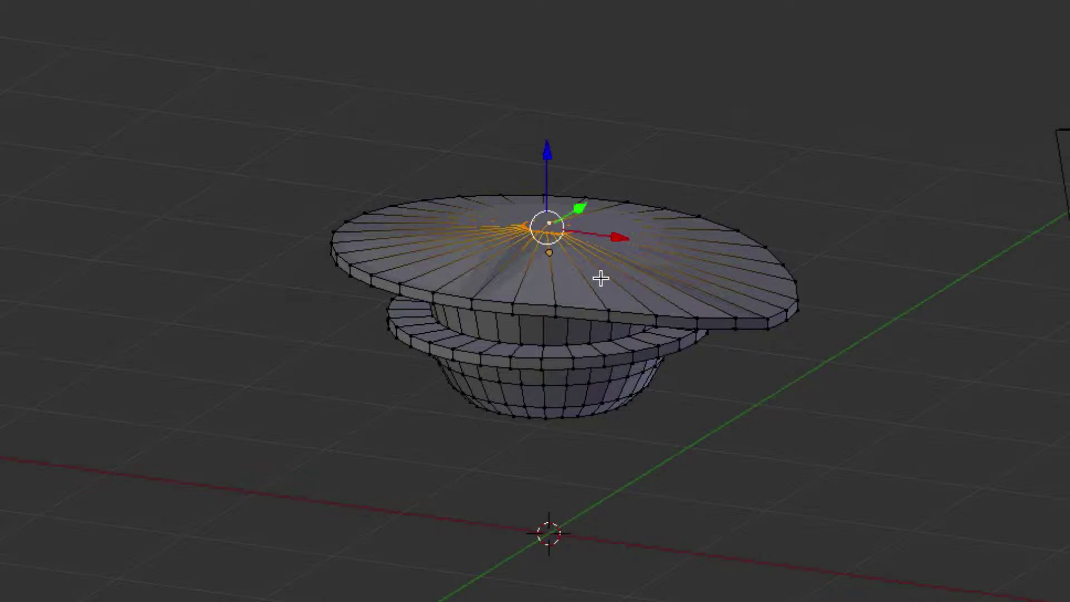
pyautogui.hotkey('alt', 'm')
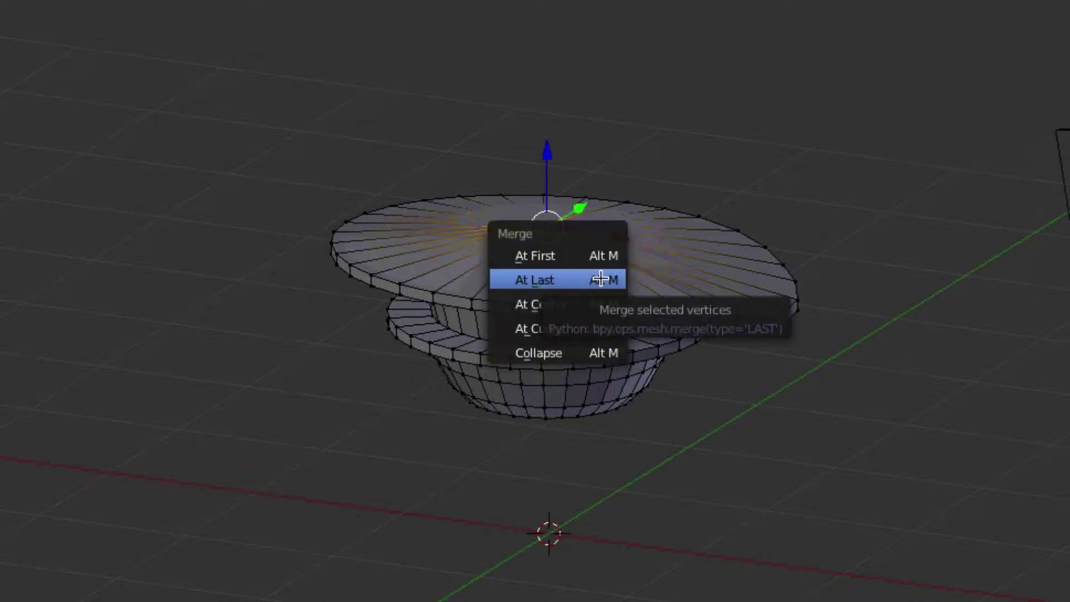
pyautogui.click(547, 280)
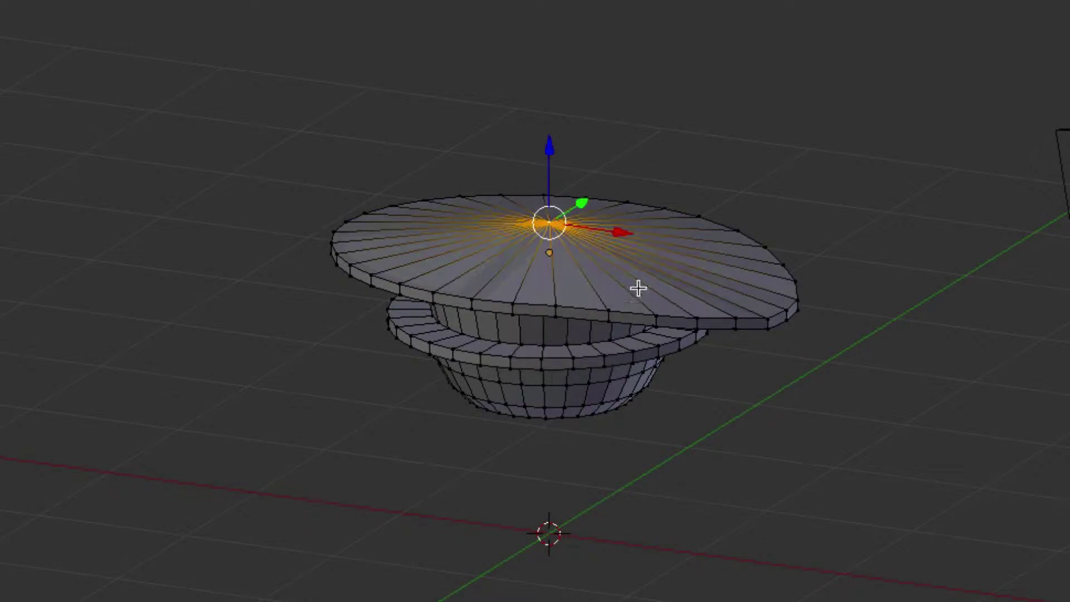
# Switch to face selection and pick individual wedge faces on the cap's top to check the new geometry
pyautogui.moveTo(626, 245); pyautogui.dragTo(618, 282, button='middle')
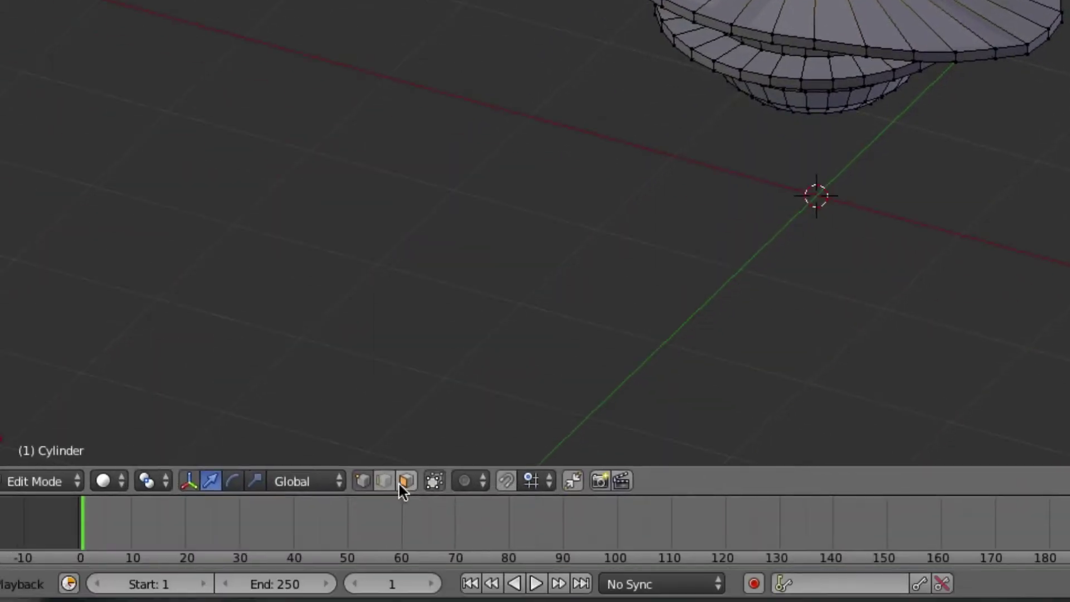
pyautogui.click(406, 481)
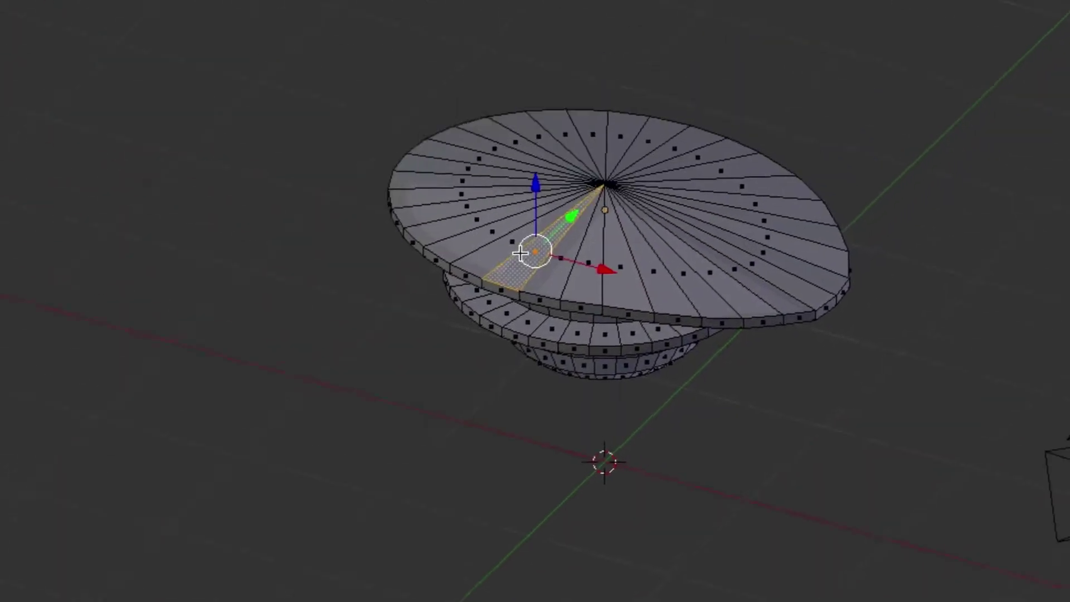
pyautogui.rightClick(429, 316)
pyautogui.rightClick(412, 299)
pyautogui.rightClick(393, 291)
pyautogui.rightClick(392, 291)
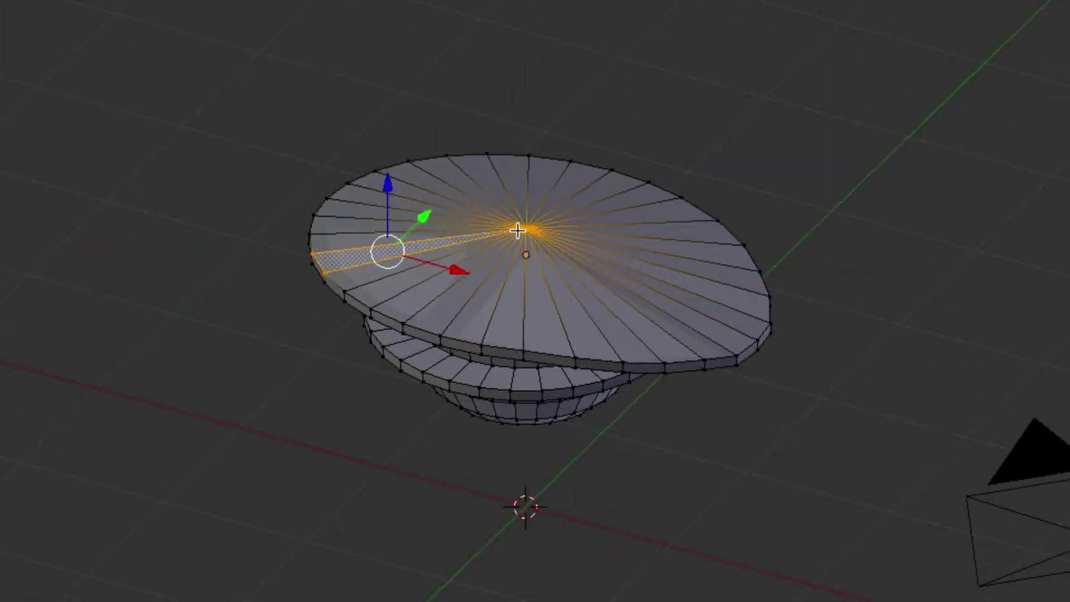
# Select the central vertex of the cap's top and lower it along the Z axis
pyautogui.rightClick(521, 229)
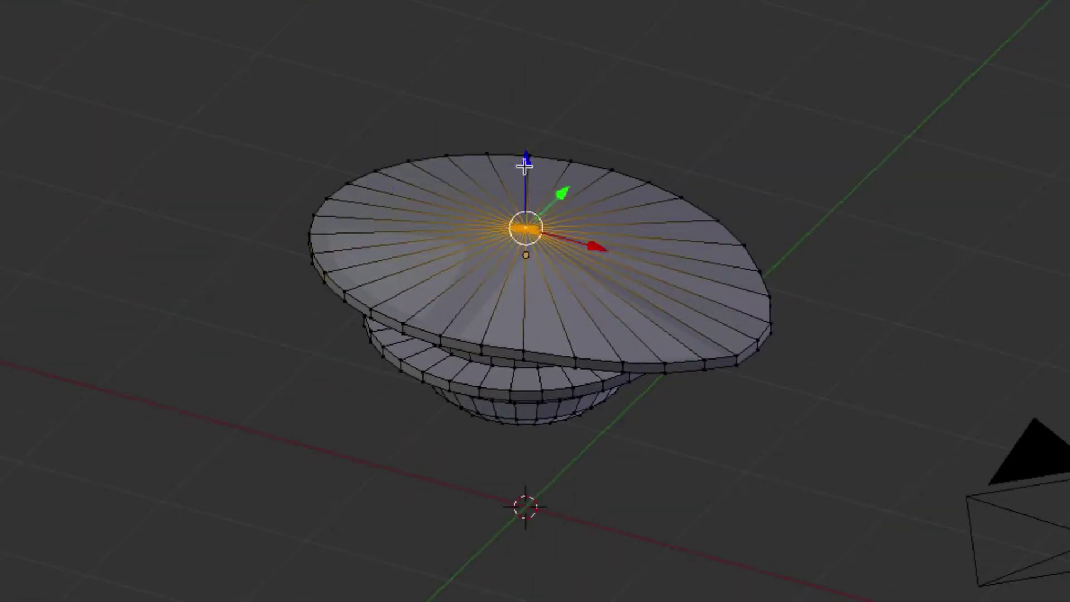
pyautogui.moveTo(524, 166)
pyautogui.mouseDown()
pyautogui.moveTo(527, 205)
pyautogui.moveTo(525, 152)
pyautogui.moveTo(523, 162)
pyautogui.mouseUp()
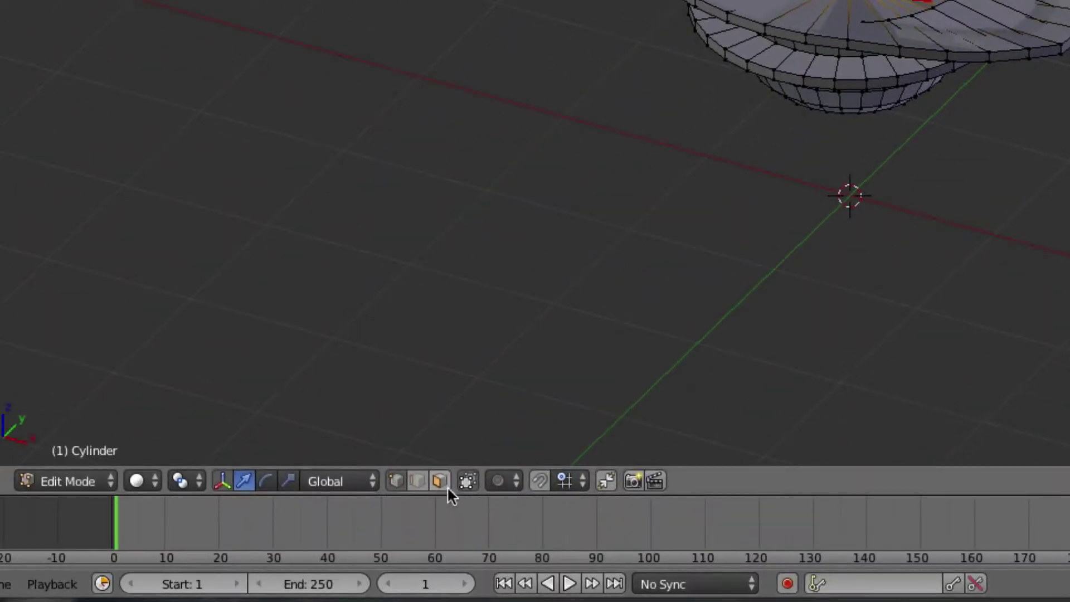
# Switch to face selection and pick through the faces of the cap's top to isolate one large half-disc face from the wedges
pyautogui.click(320, 596)
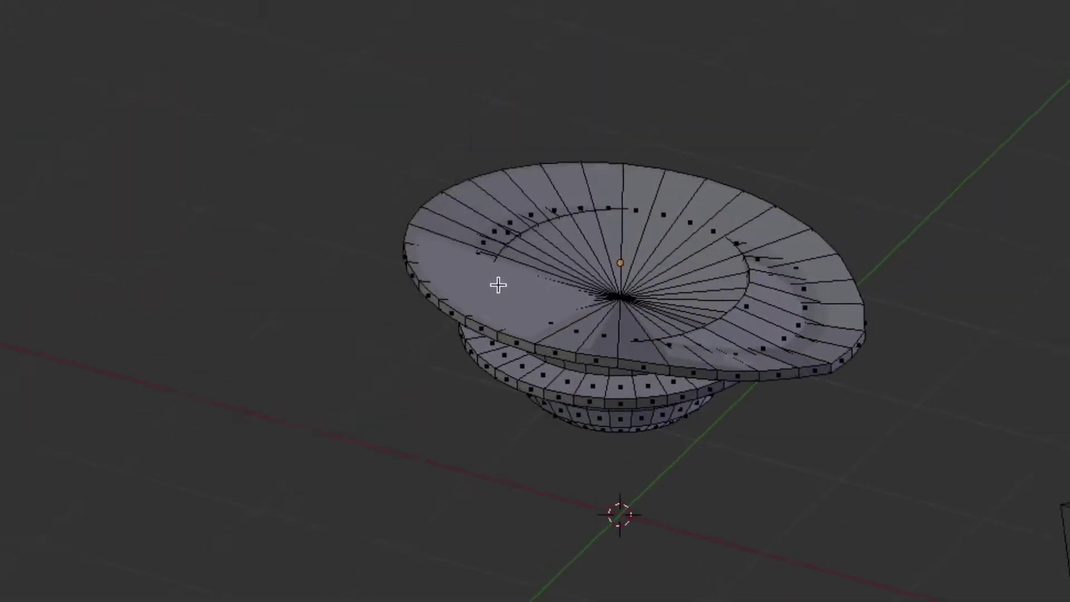
pyautogui.keyDown('shift'); pyautogui.rightClick(721, 378); pyautogui.keyUp('shift')
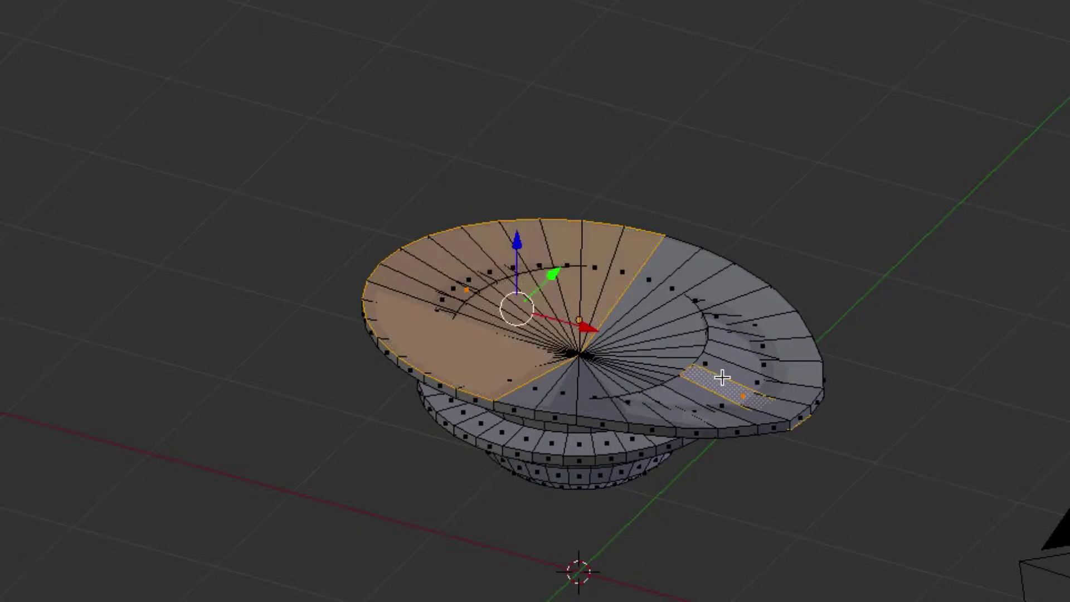
pyautogui.keyDown('shift'); pyautogui.rightClick(712, 378); pyautogui.keyUp('shift')
pyautogui.keyDown('shift'); pyautogui.rightClick(588, 398); pyautogui.keyUp('shift')
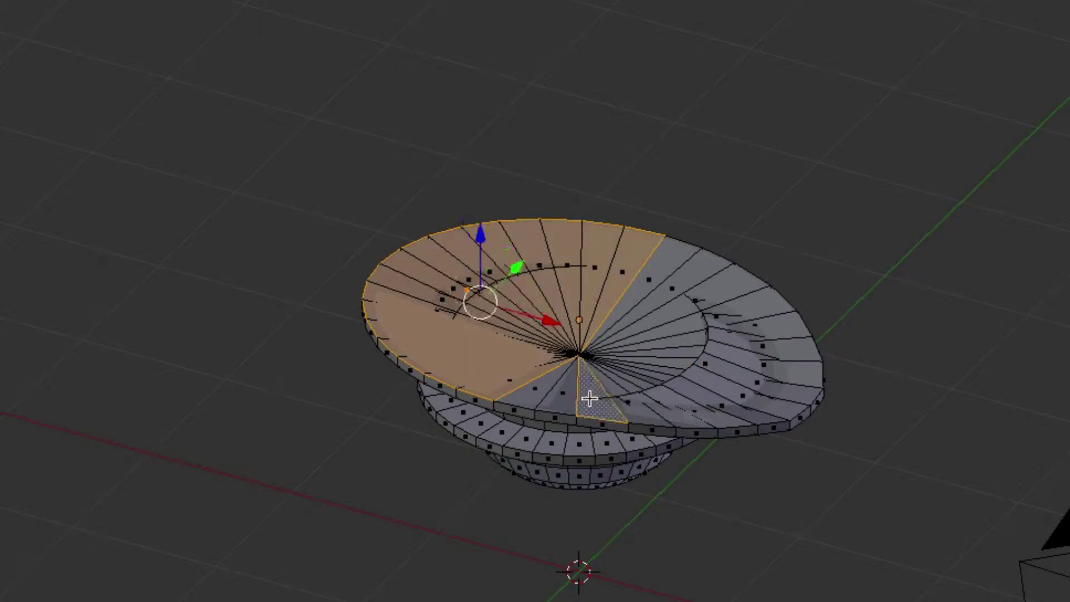
pyautogui.keyDown('shift'); pyautogui.rightClick(595, 395); pyautogui.keyUp('shift')
pyautogui.keyDown('shift'); pyautogui.rightClick(658, 338); pyautogui.keyUp('shift')
pyautogui.keyDown('shift'); pyautogui.rightClick(679, 330); pyautogui.keyUp('shift')
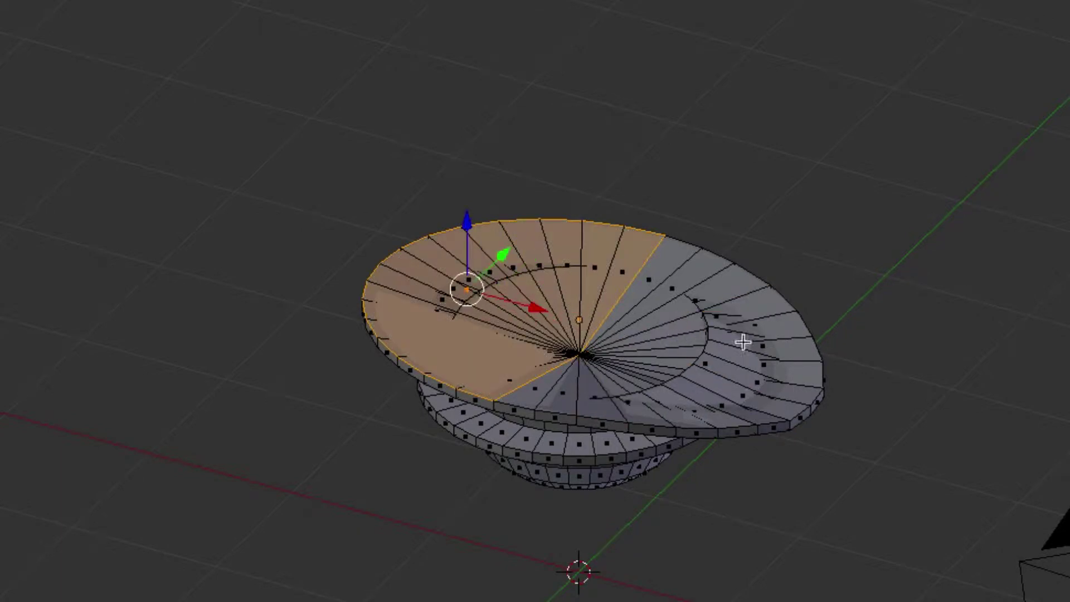
pyautogui.keyDown('shift'); pyautogui.rightClick(795, 375); pyautogui.keyUp('shift')
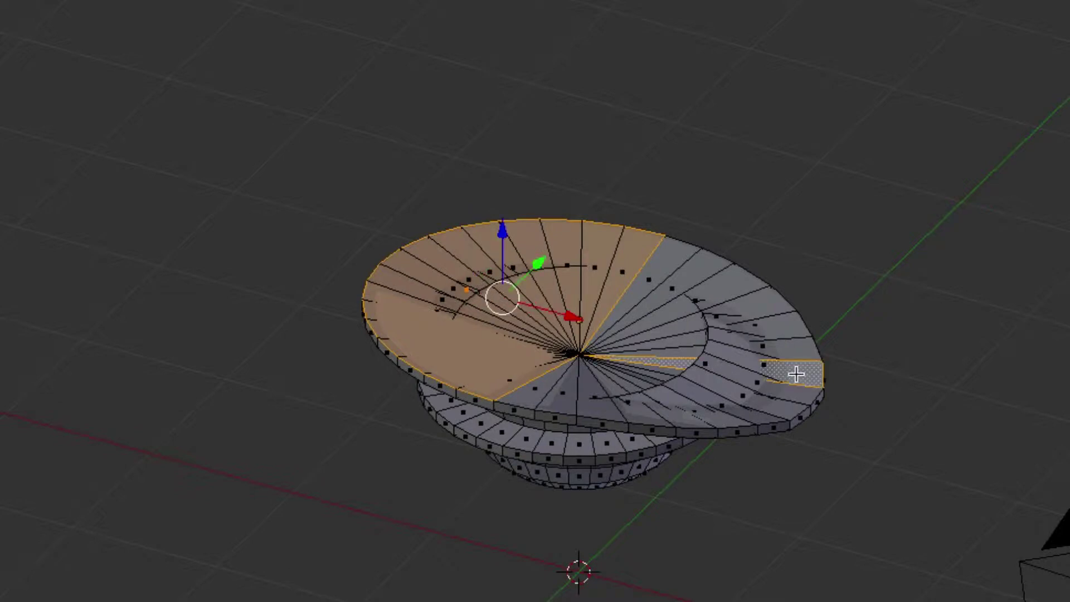
pyautogui.keyDown('shift'); pyautogui.rightClick(795, 375); pyautogui.keyUp('shift')
pyautogui.keyDown('shift'); pyautogui.rightClick(619, 362); pyautogui.keyUp('shift')
pyautogui.keyDown('shift'); pyautogui.rightClick(691, 355); pyautogui.keyUp('shift')
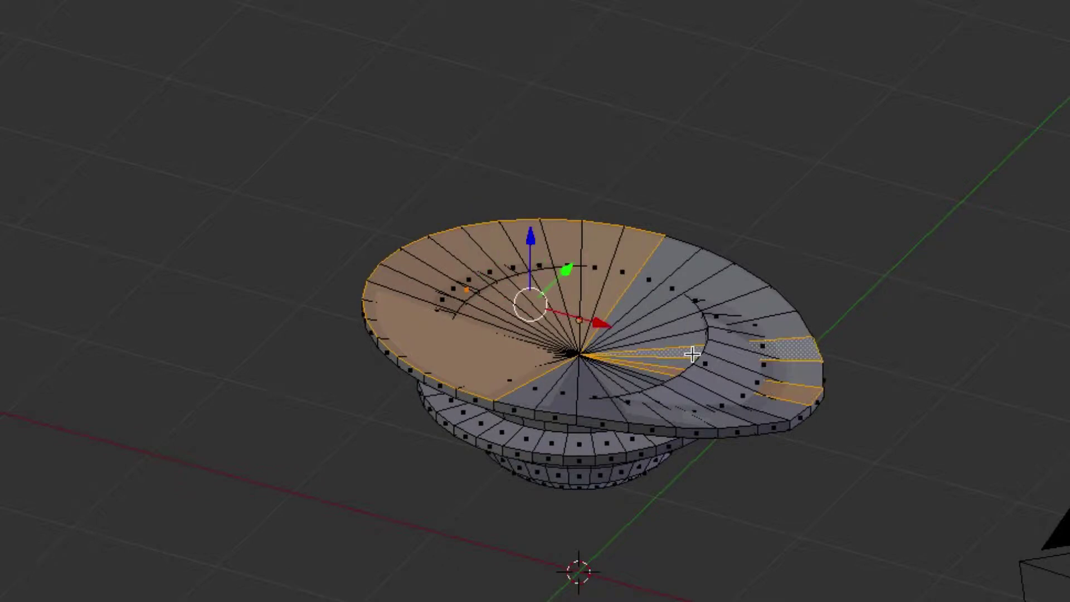
pyautogui.keyDown('shift'); pyautogui.rightClick(674, 361); pyautogui.keyUp('shift')
pyautogui.keyDown('shift'); pyautogui.rightClick(668, 373); pyautogui.keyUp('shift')
# Add the second large half-disc face to the selection and delete both overlapping faces from the cap's top
pyautogui.moveTo(580, 313); pyautogui.dragTo(637, 359, button='middle')
pyautogui.keyDown('shift'); pyautogui.rightClick(562, 564); pyautogui.keyUp('shift')
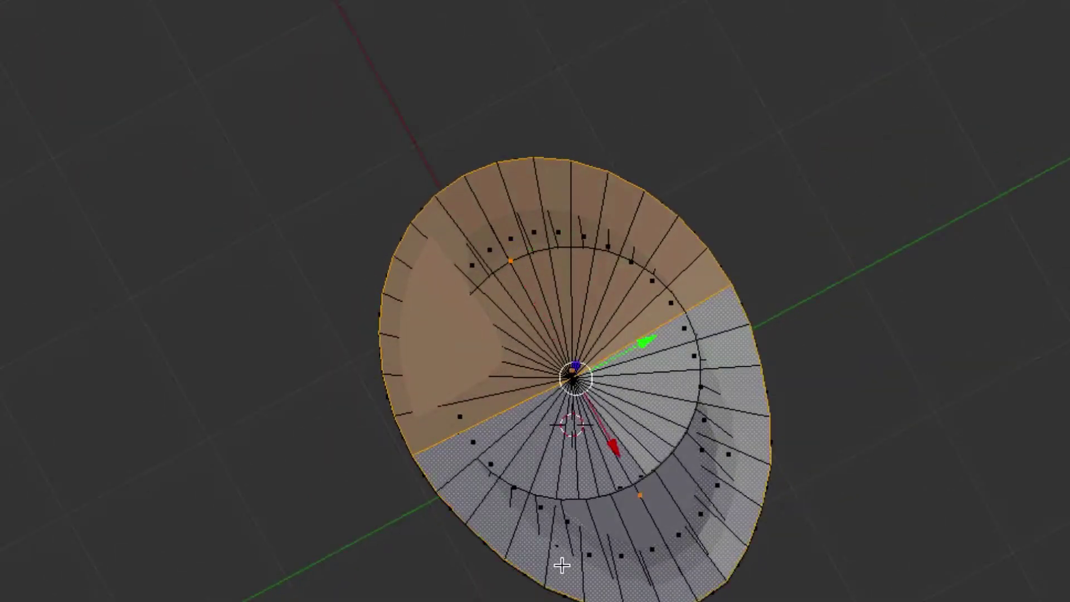
pyautogui.moveTo(520, 365); pyautogui.dragTo(658, 432, button='middle')
pyautogui.press('KP_4')
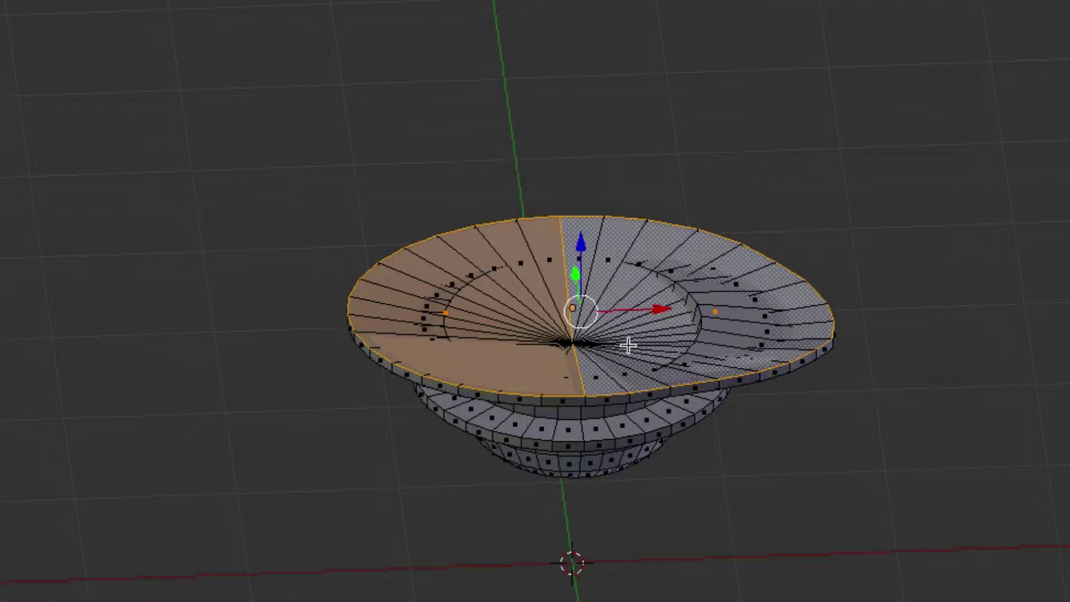
pyautogui.press('KP_4')
pyautogui.press('KP_4')
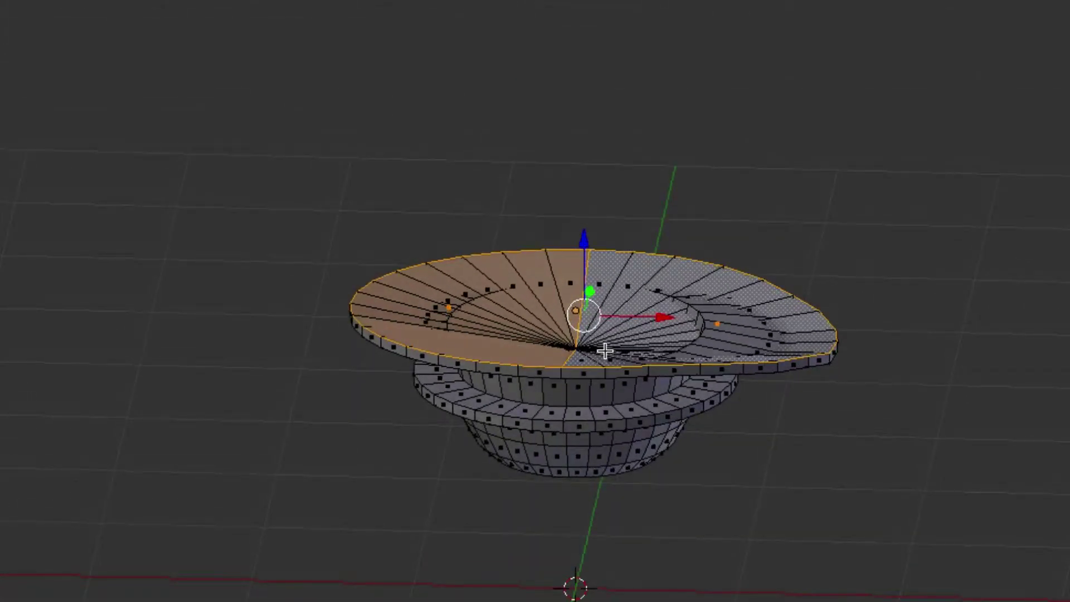
pyautogui.press('x')
pyautogui.click(606, 350)
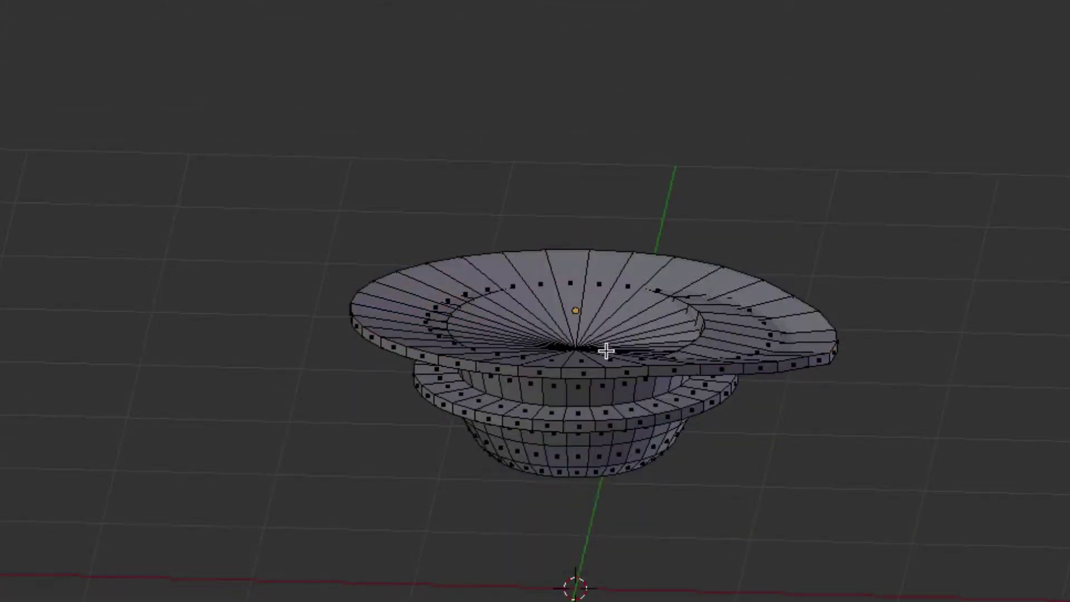
# Switch to vertex selection, pick the central vertex of the cap's top and raise it along the Z axis above the rim
pyautogui.click(383, 485)
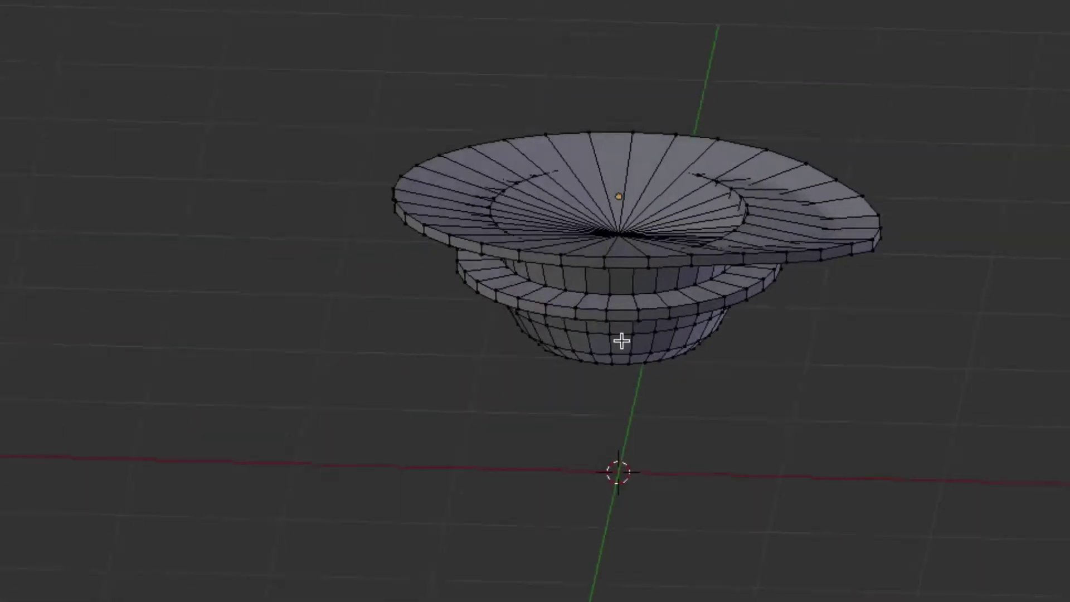
pyautogui.moveTo(621, 341); pyautogui.dragTo(611, 355, button='middle')
pyautogui.click(609, 236)
pyautogui.moveTo(610, 187); pyautogui.dragTo(609, 126)
pyautogui.moveTo(592, 515); pyautogui.dragTo(485, 350, button='middle')
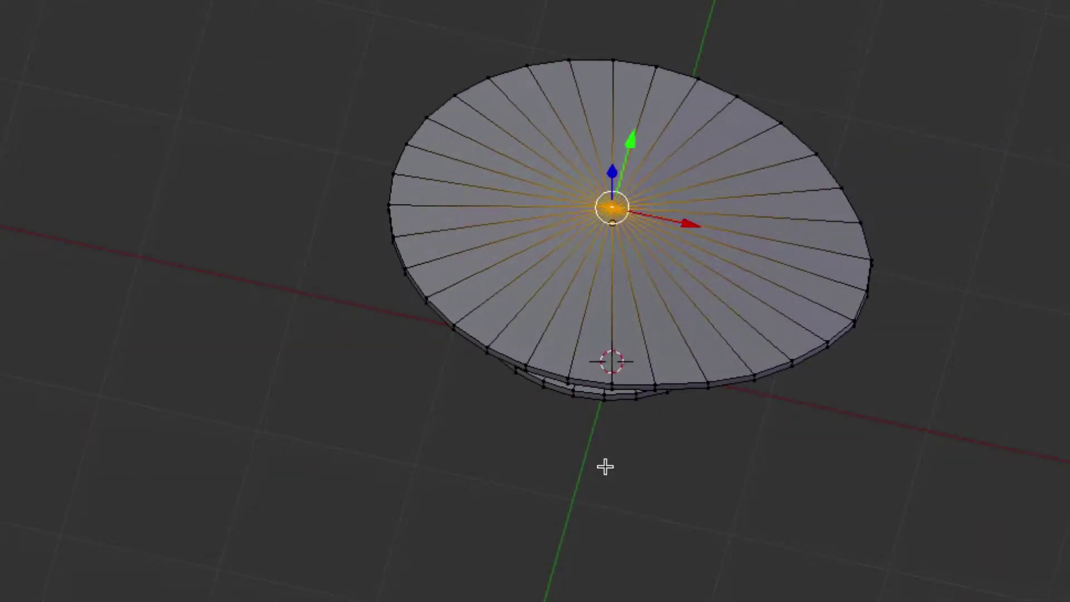
pyautogui.moveTo(605, 467); pyautogui.dragTo(576, 434, button='middle')
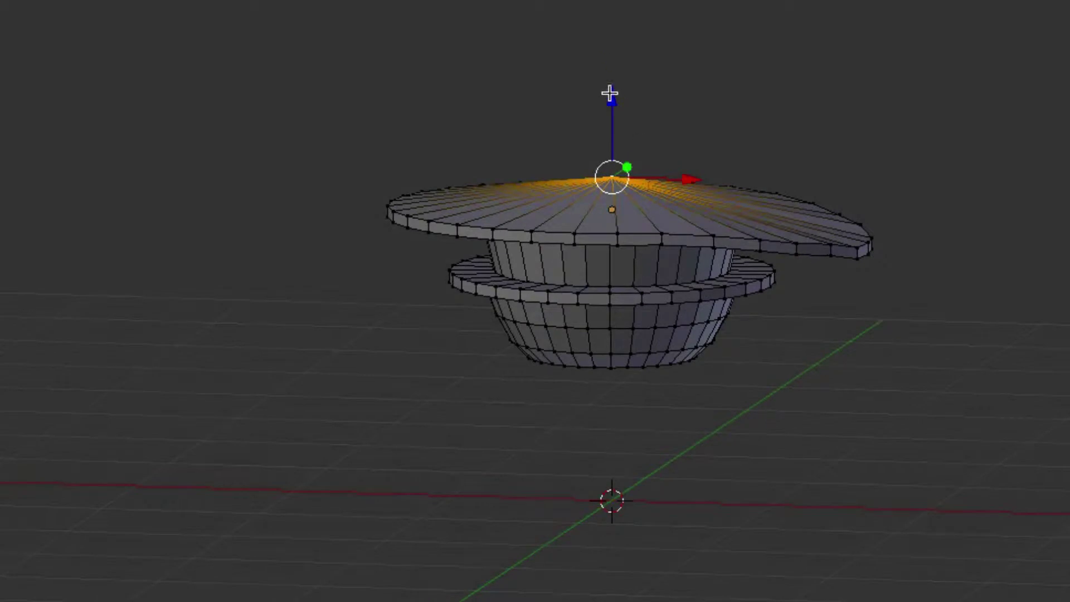
# Fine-tune the central vertex's height along the Z axis, finishing with a -0.061 move
pyautogui.moveTo(609, 115); pyautogui.dragTo(613, 102)
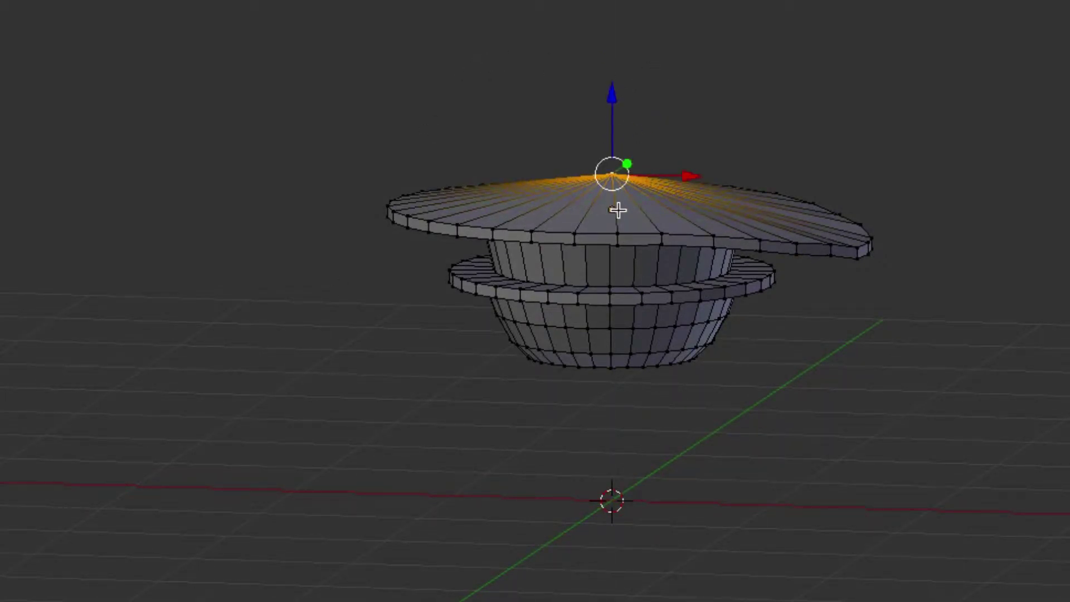
pyautogui.moveTo(619, 210); pyautogui.dragTo(625, 206, button='middle')
pyautogui.moveTo(614, 91); pyautogui.dragTo(615, 101)
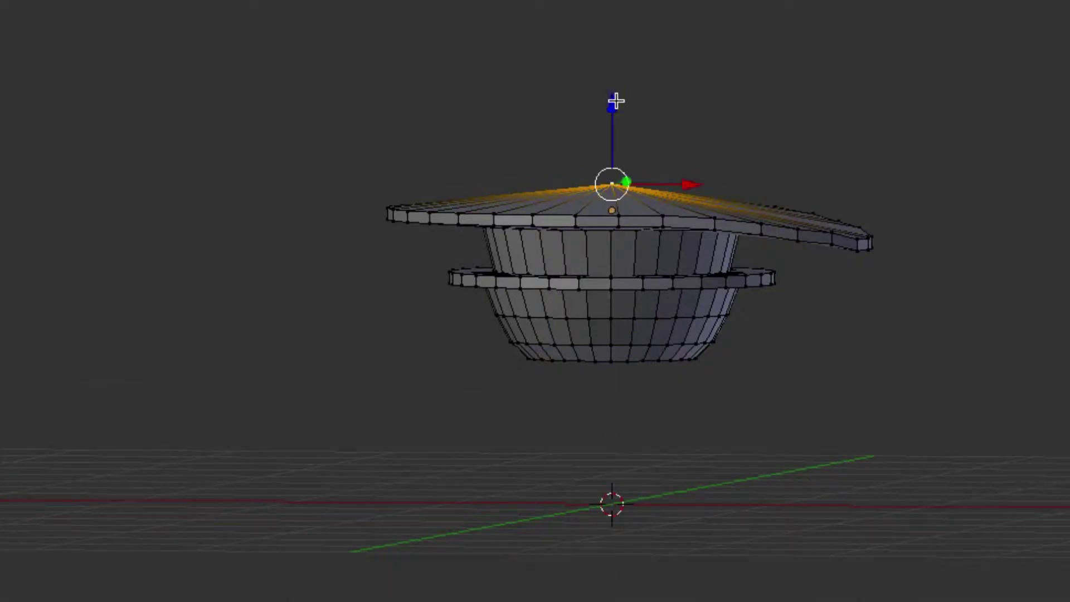
# Preview the cap in Rendered viewport shading to check the rebuilt top, and return to Solid shading
pyautogui.moveTo(271, 483); pyautogui.dragTo(272, 489, button='middle')
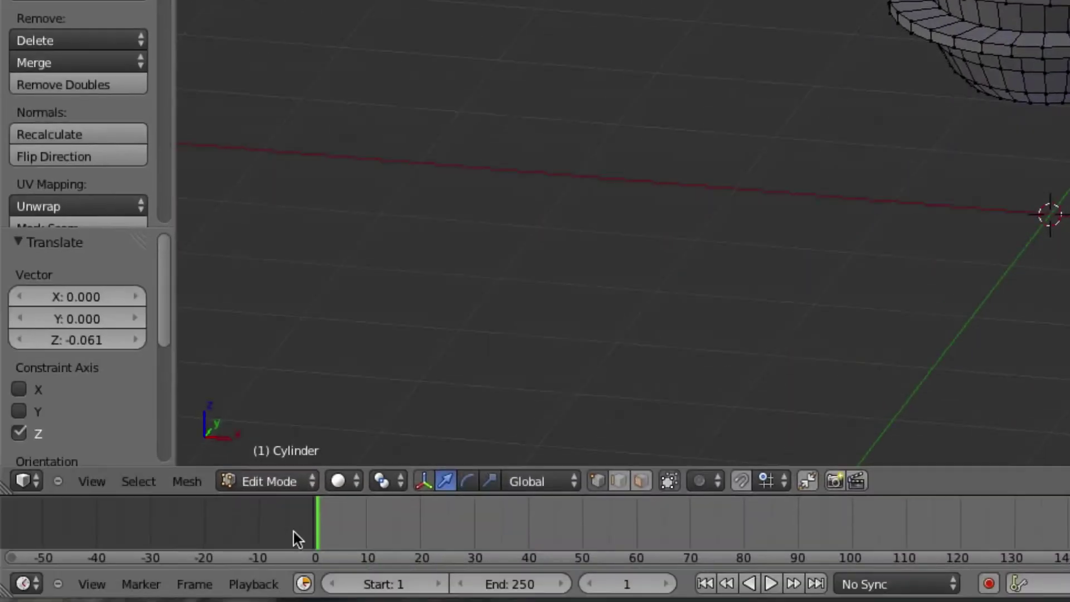
pyautogui.click(342, 480)
pyautogui.click(386, 363)
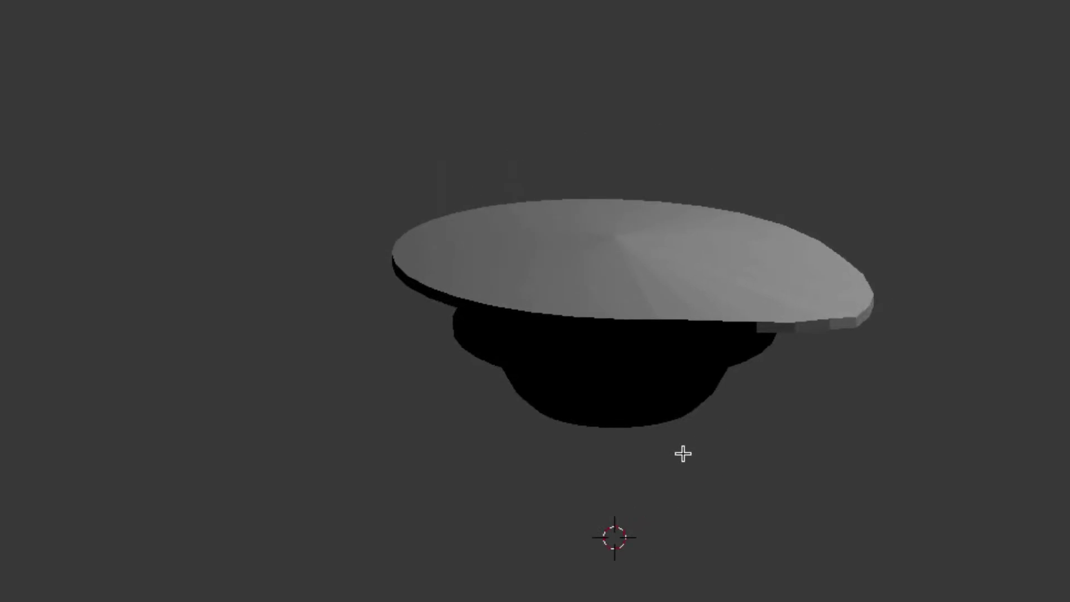
pyautogui.moveTo(682, 453); pyautogui.dragTo(683, 454, button='middle')
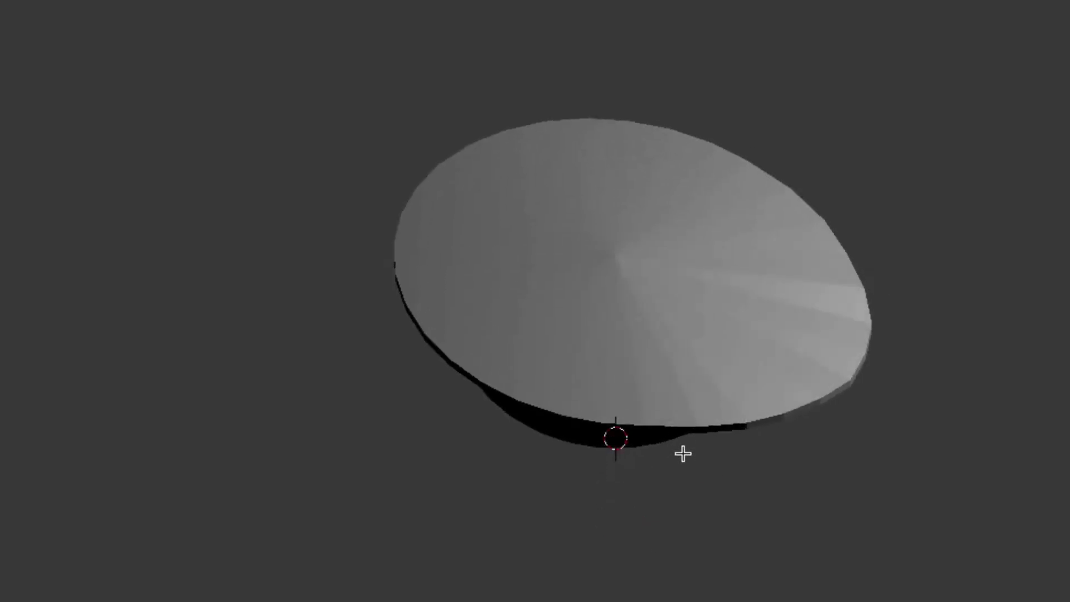
pyautogui.moveTo(609, 518); pyautogui.dragTo(581, 522, button='middle')
pyautogui.click(337, 481)
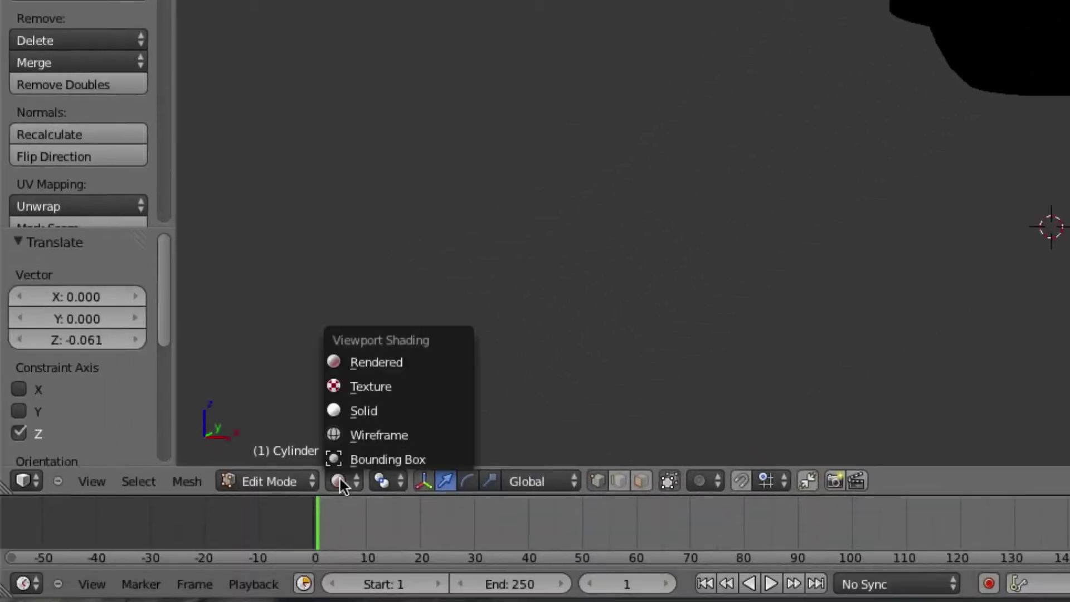
pyautogui.click(356, 436)
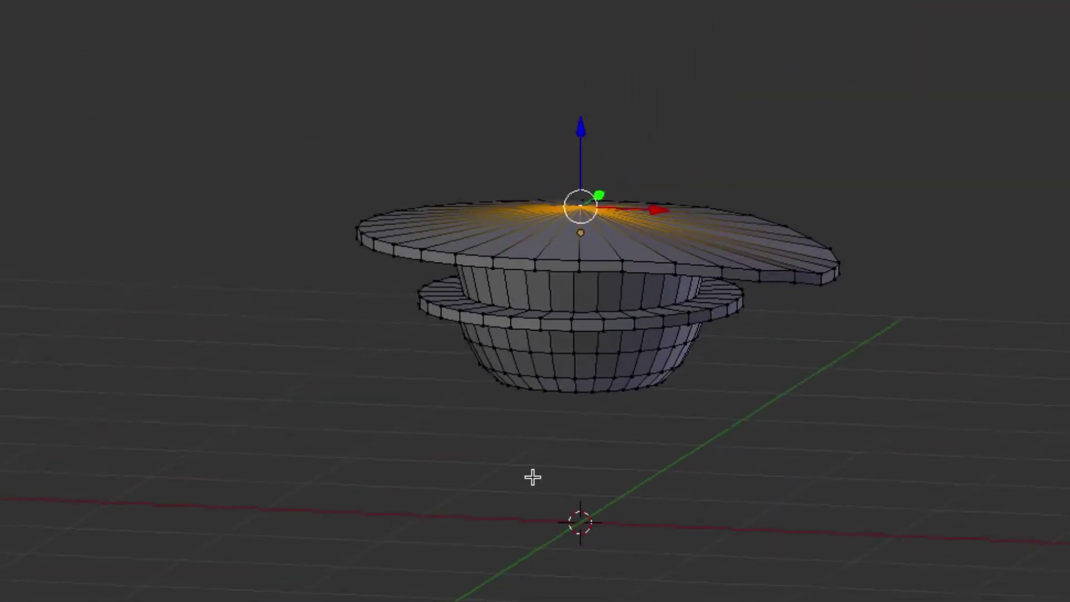
# Examine the cap's profile in orthographic front and side views, comparing the rim's height around the top in face selection mode
pyautogui.moveTo(532, 477); pyautogui.dragTo(534, 475, button='middle')
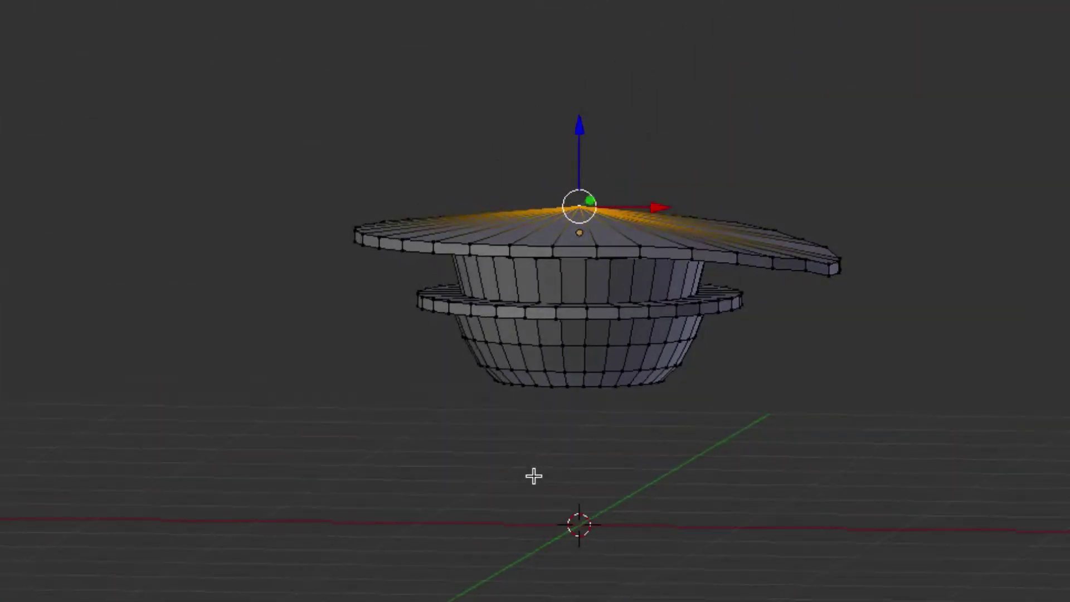
pyautogui.press('KP_1')
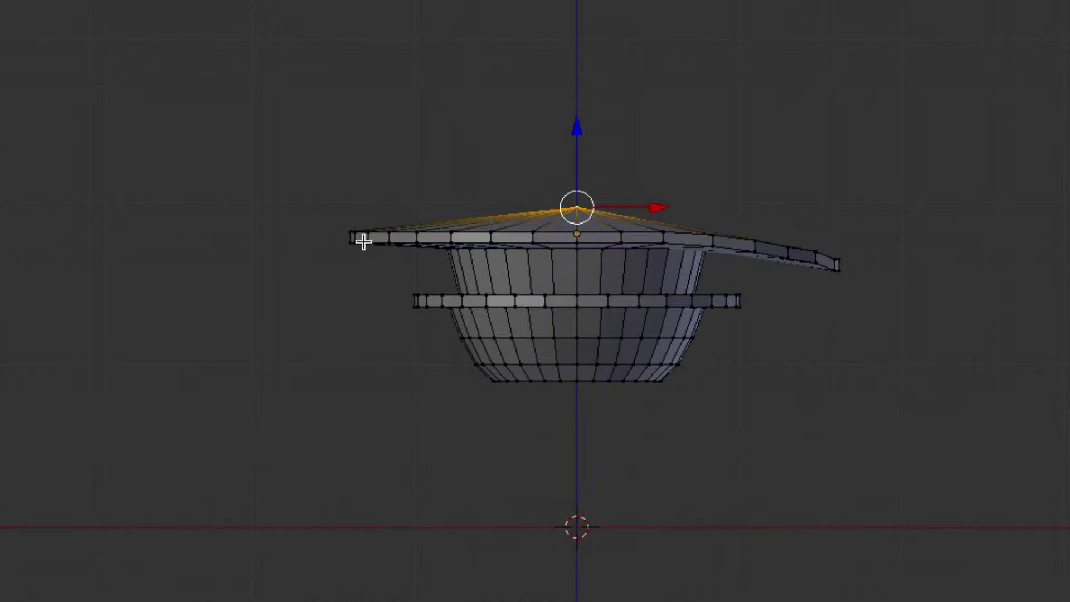
pyautogui.moveTo(371, 234); pyautogui.dragTo(381, 246, button='middle')
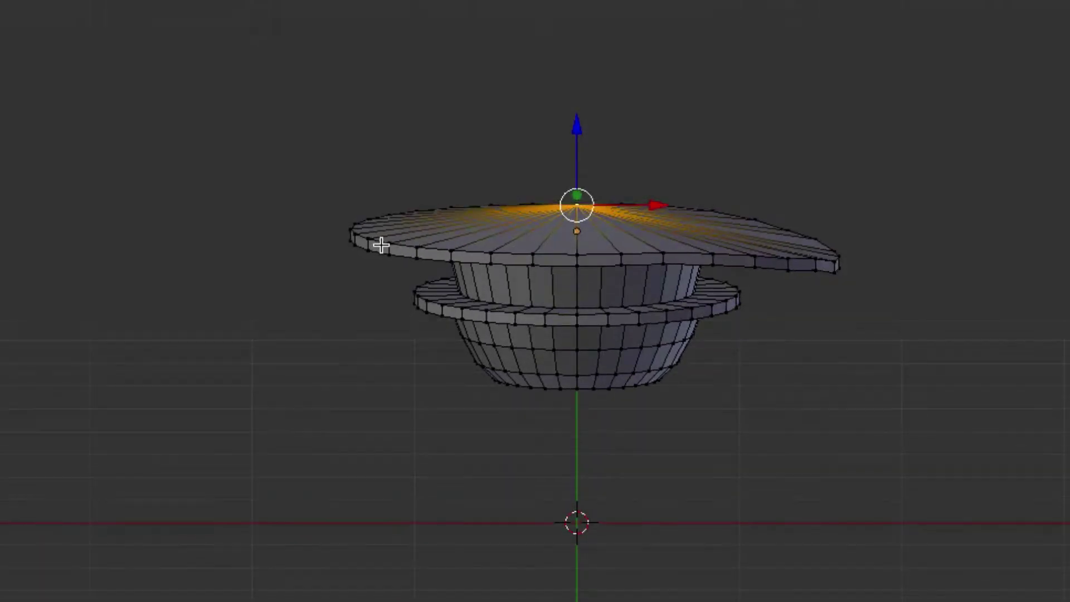
pyautogui.moveTo(420, 401); pyautogui.dragTo(321, 447, button='middle')
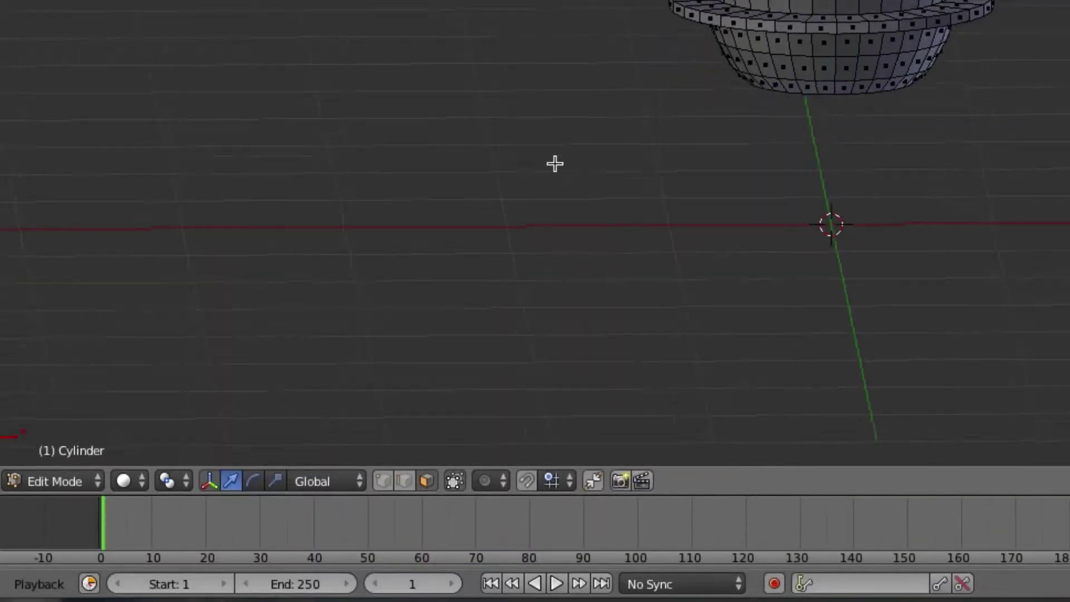
pyautogui.press('KP_3')
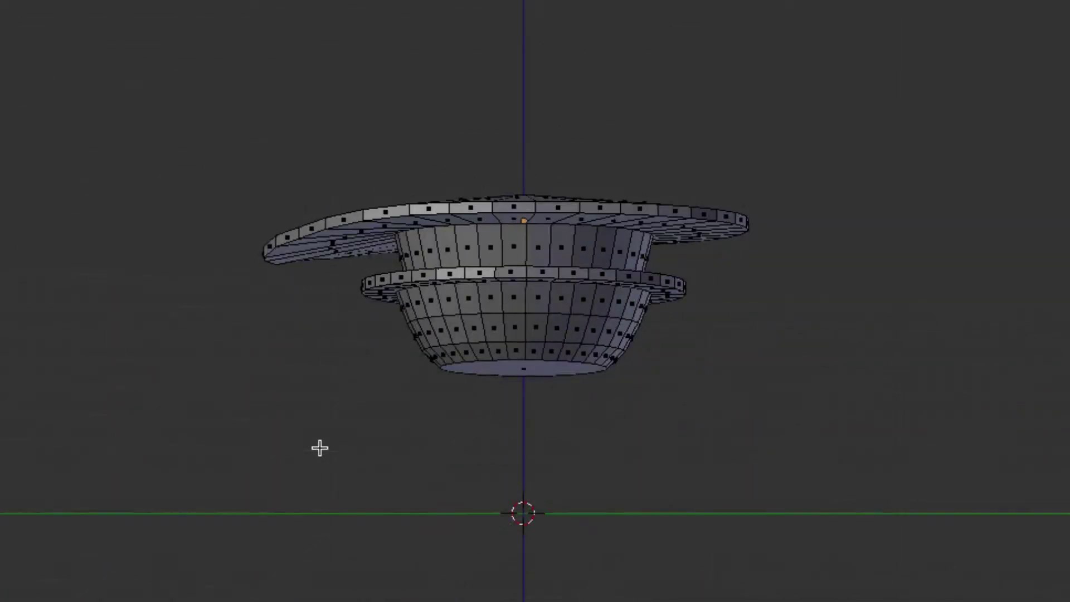
pyautogui.press('KP_5')
pyautogui.press('KP_1')
pyautogui.press('KP_3')
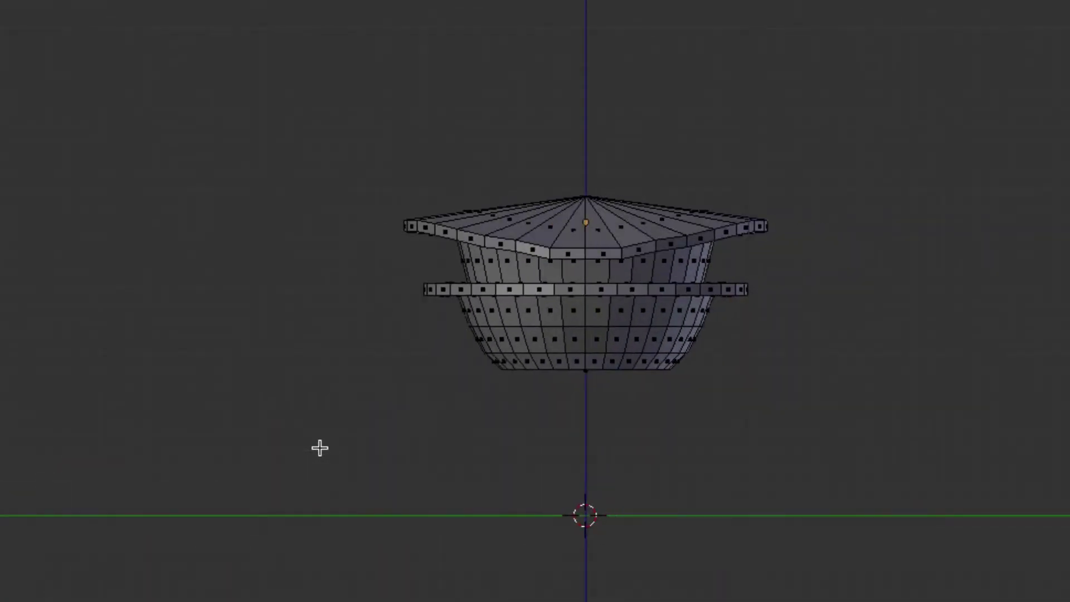
pyautogui.press('KP_1')
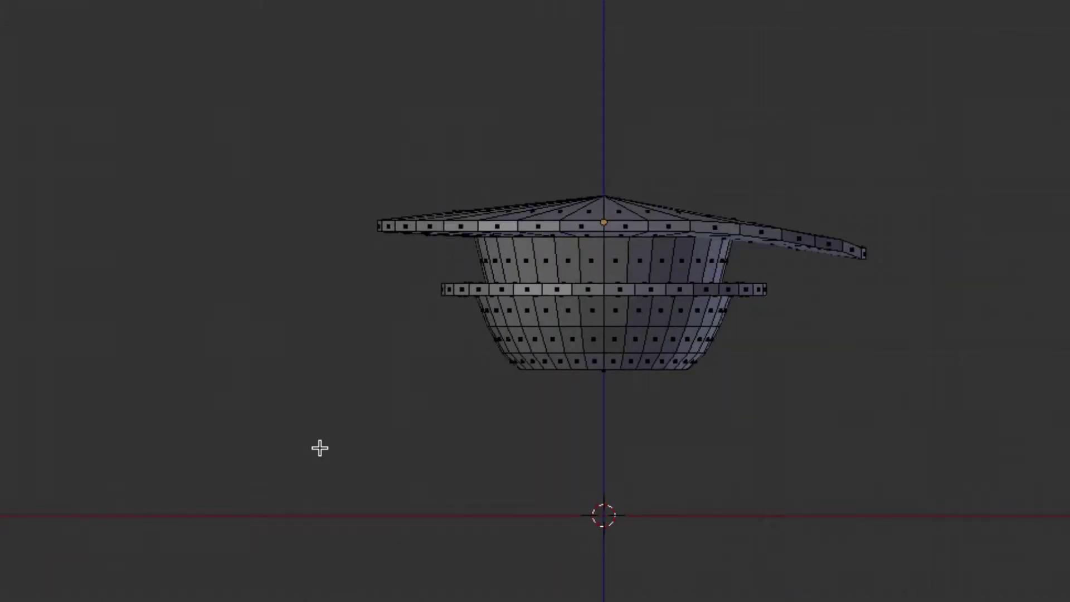
pyautogui.press('KP_4')
pyautogui.press('KP_4')
pyautogui.press('KP_4')
pyautogui.press('KP_4')
pyautogui.press('KP_4')
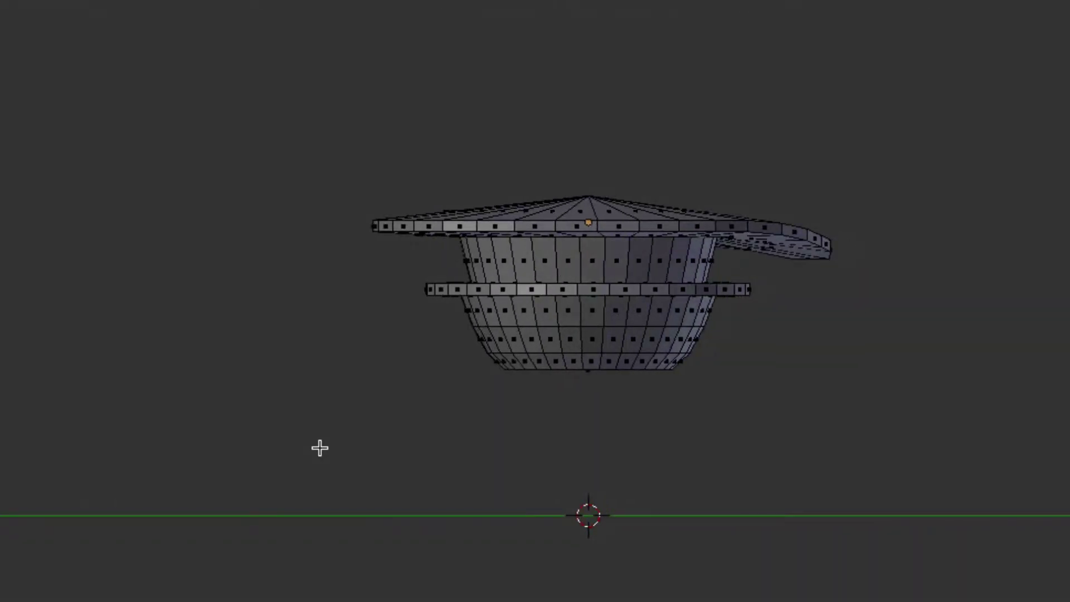
pyautogui.press('KP_4')
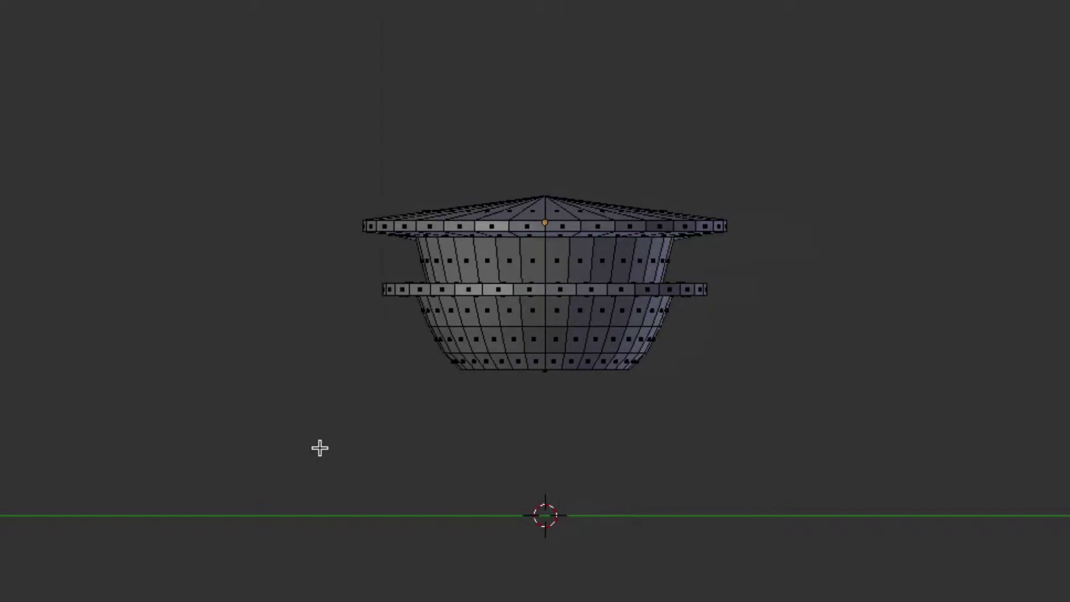
# Select six neighbouring rim faces on the side opposite the visor and move them slightly along the X axis
pyautogui.moveTo(467, 263); pyautogui.dragTo(583, 333, button='middle')
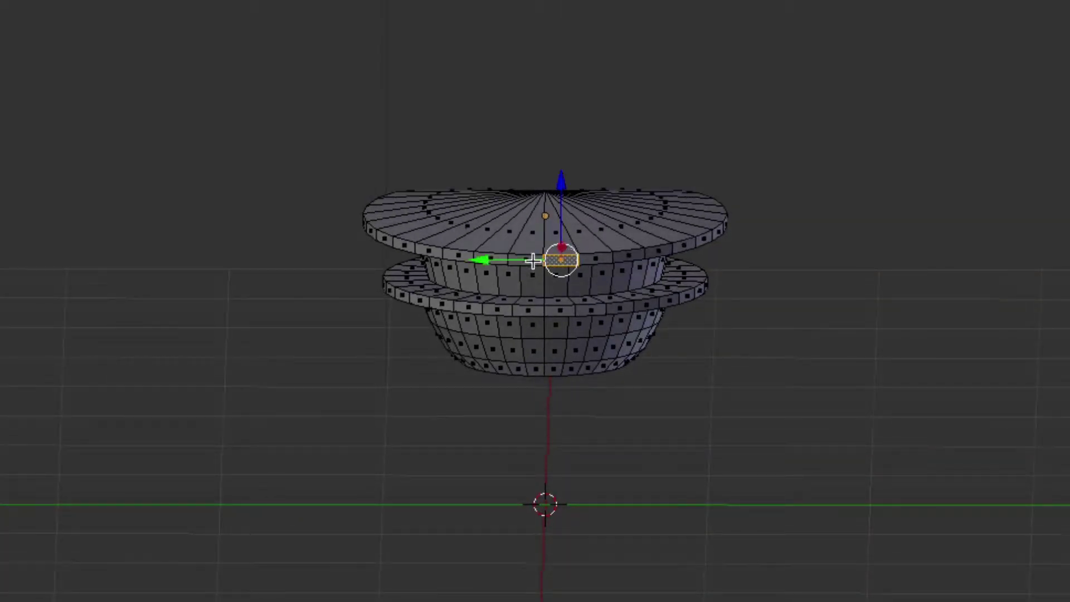
pyautogui.keyDown('shift'); pyautogui.rightClick(594, 254); pyautogui.keyUp('shift')
pyautogui.keyDown('shift'); pyautogui.rightClick(493, 255); pyautogui.keyUp('shift')
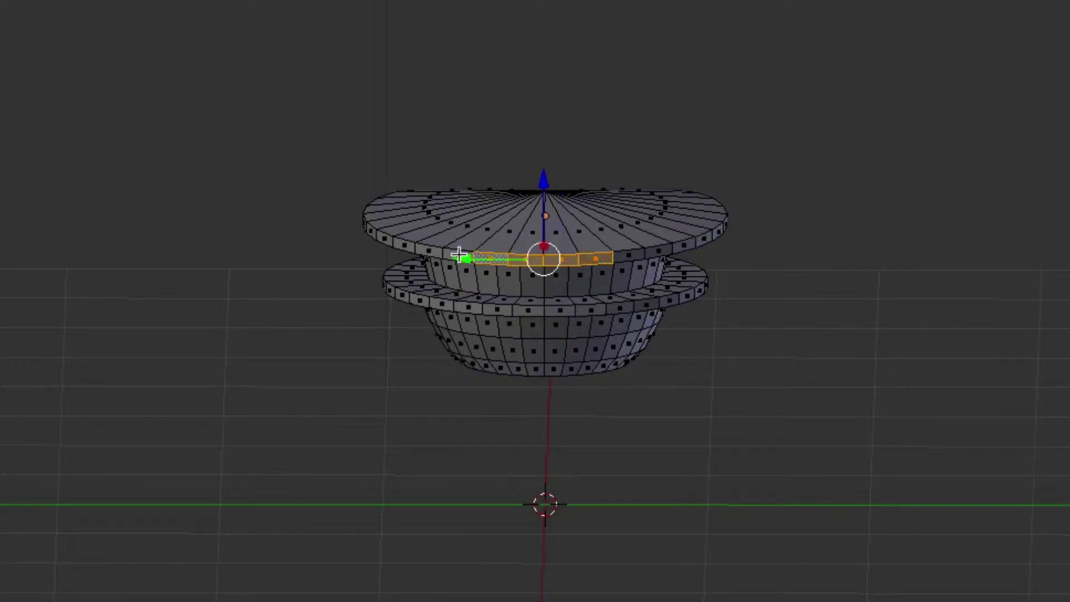
pyautogui.keyDown('shift'); pyautogui.rightClick(462, 253); pyautogui.keyUp('shift')
pyautogui.keyDown('shift'); pyautogui.rightClick(620, 253); pyautogui.keyUp('shift')
pyautogui.moveTo(558, 303); pyautogui.dragTo(520, 289, button='middle')
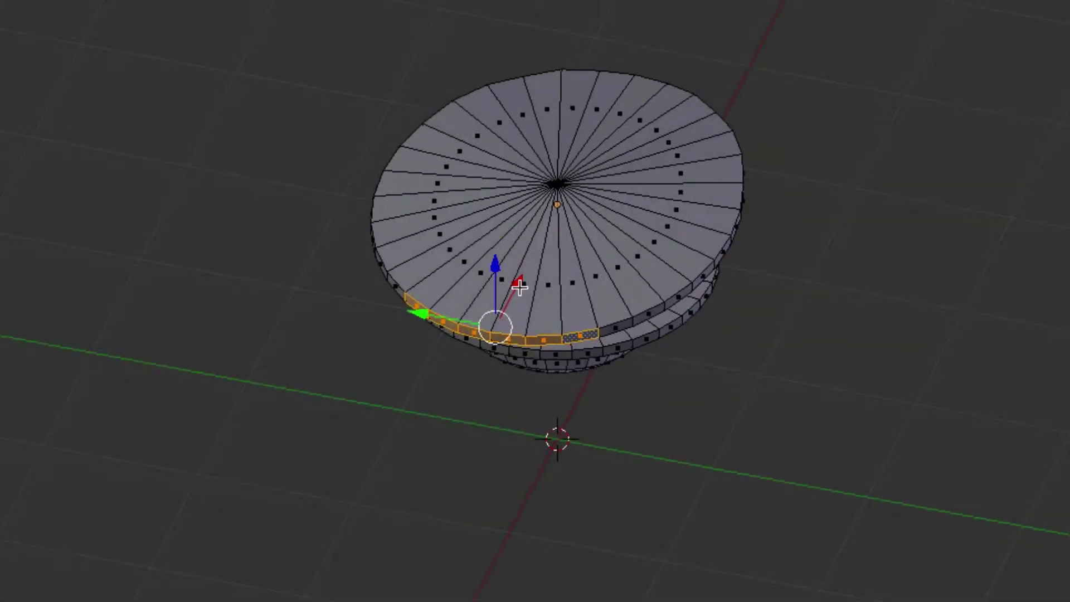
pyautogui.moveTo(520, 288); pyautogui.dragTo(490, 275)
pyautogui.moveTo(580, 327); pyautogui.dragTo(604, 306, button='middle')
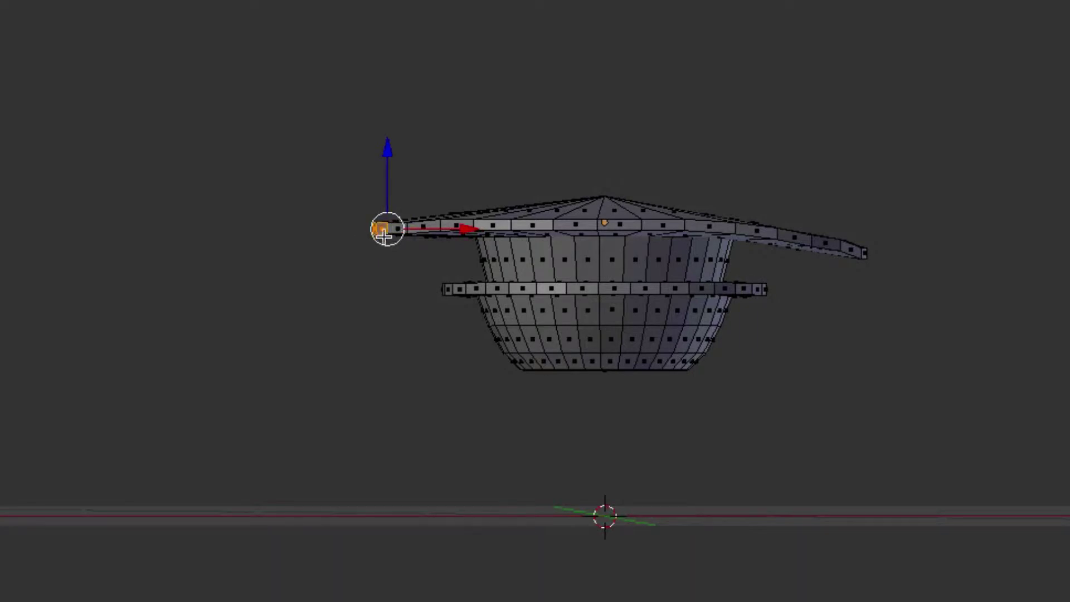
pyautogui.moveTo(387, 228); pyautogui.dragTo(406, 261, button='middle')
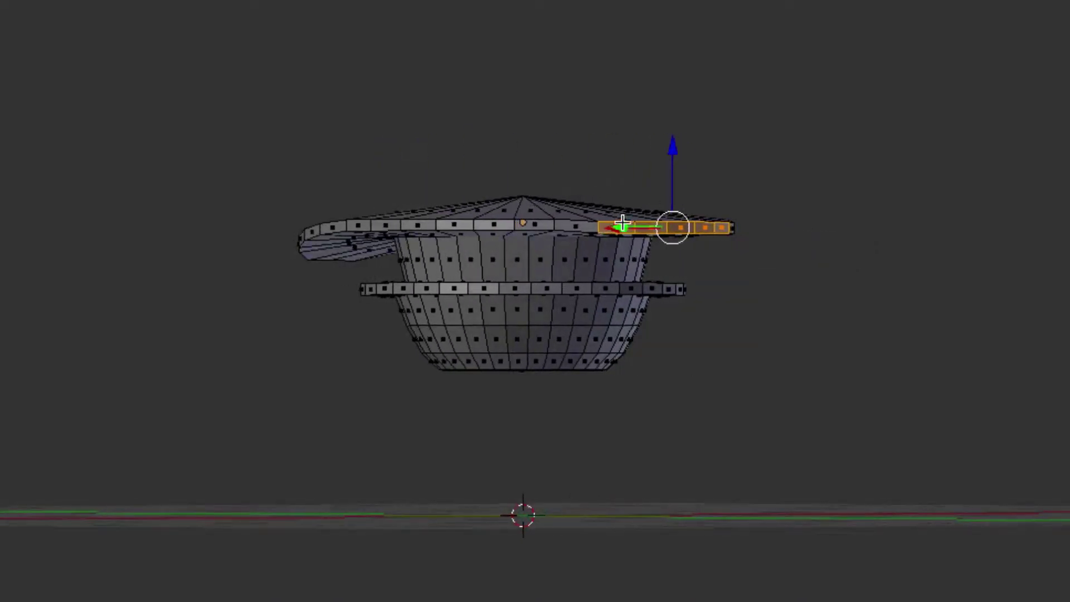
pyautogui.moveTo(633, 256); pyautogui.dragTo(647, 276, button='middle')
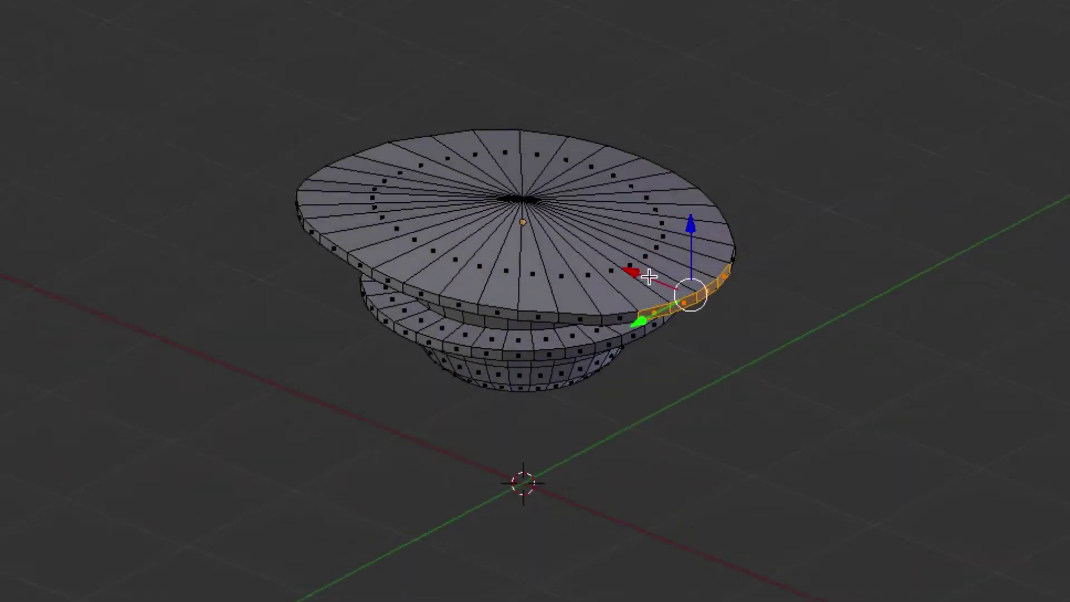
# Finish the slight X-axis move of the selected rim faces and lower them slightly along the Z axis
pyautogui.hotkey('ctrl', 'space')
pyautogui.click(646, 276)
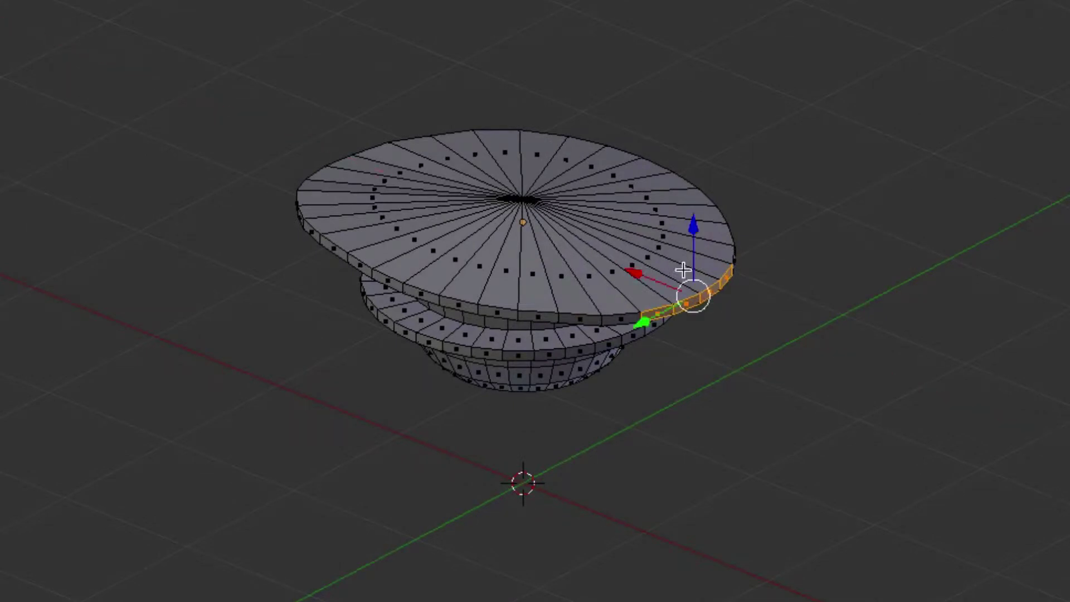
pyautogui.moveTo(693, 234); pyautogui.dragTo(691, 238)
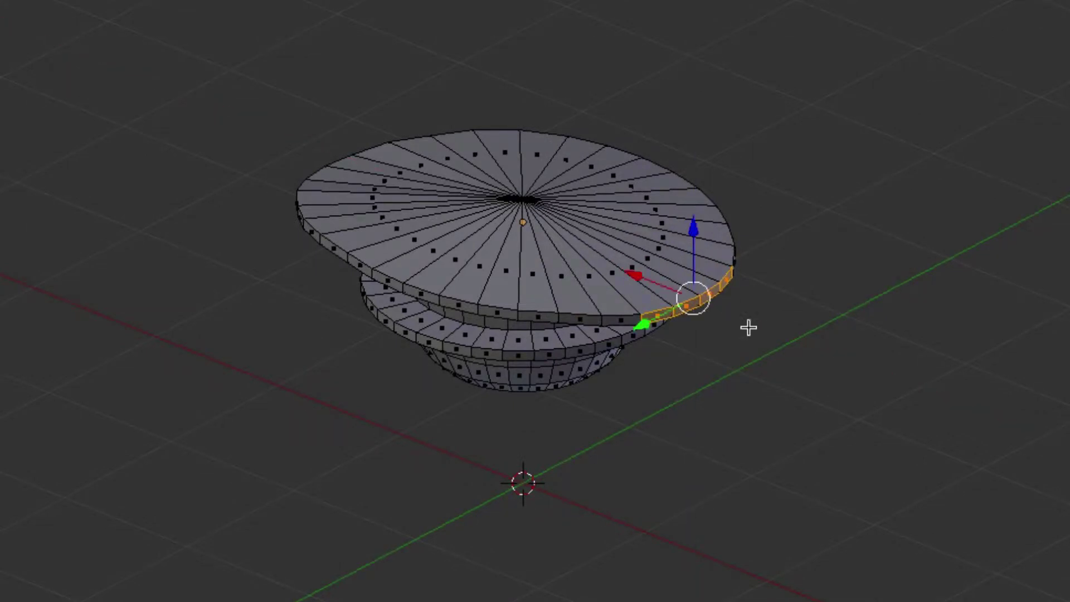
# Deselect the outer rim faces at both ends of the selection and nudge the remaining middle faces outward along the X axis
pyautogui.moveTo(777, 375); pyautogui.dragTo(524, 299, button='middle')
pyautogui.keyDown('shift'); pyautogui.rightClick(530, 264); pyautogui.keyUp('shift')
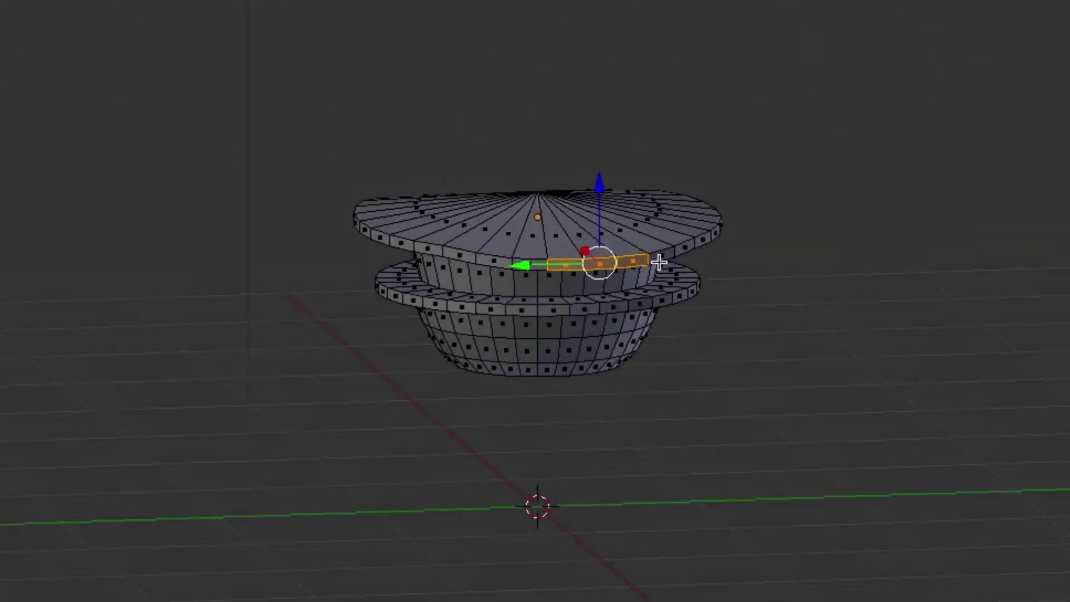
pyautogui.keyDown('shift'); pyautogui.rightClick(641, 263); pyautogui.keyUp('shift')
pyautogui.moveTo(725, 361); pyautogui.dragTo(707, 361, button='middle')
pyautogui.press('g')
pyautogui.press('x')
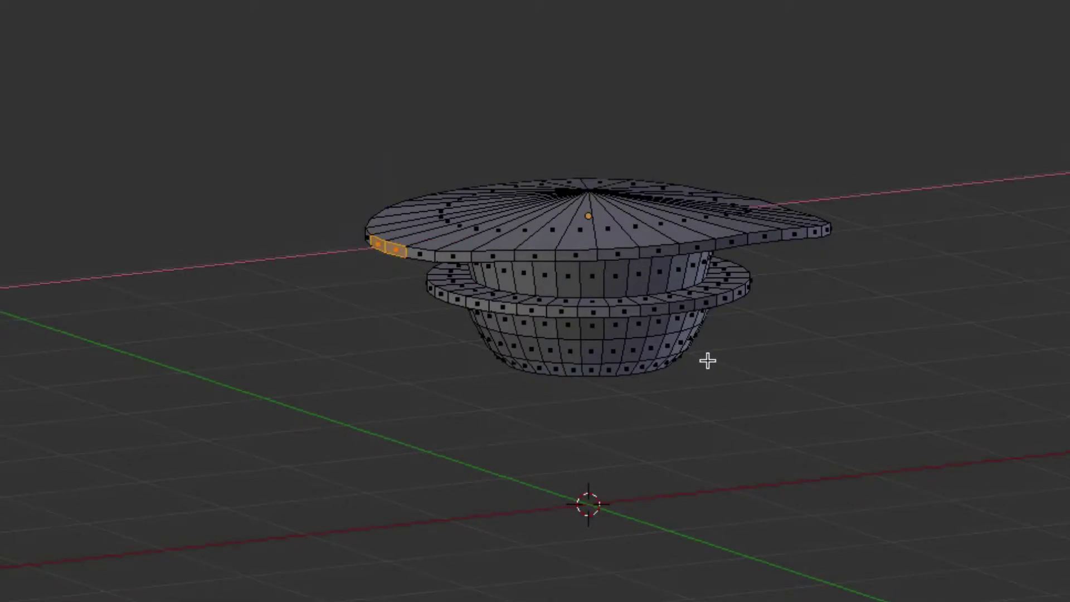
pyautogui.click(703, 360)
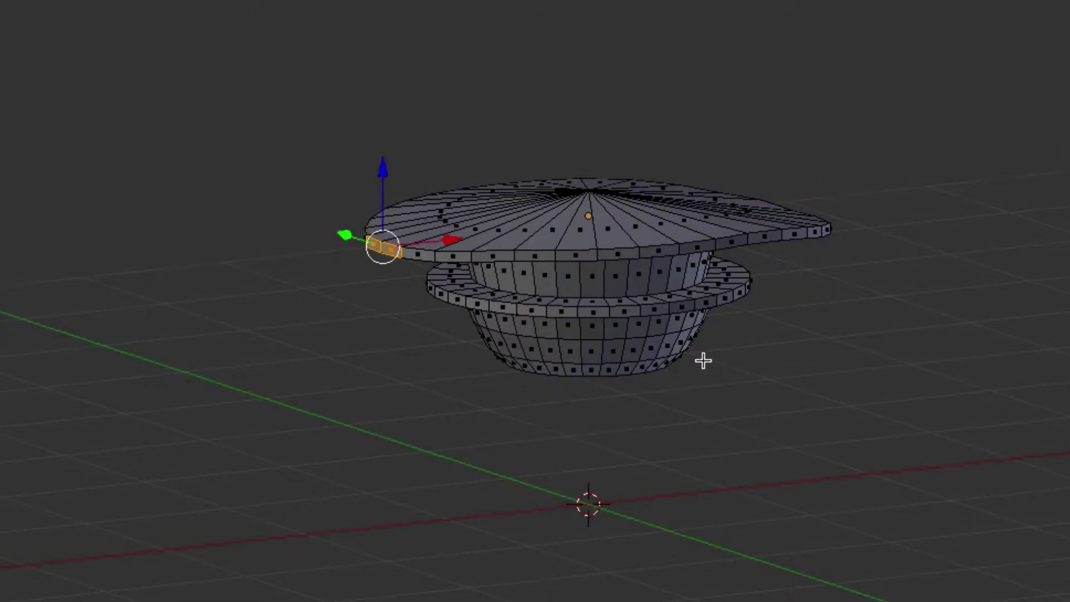
# Lower the remaining middle rim faces slightly along the Z axis
pyautogui.press('g')
pyautogui.press('y')
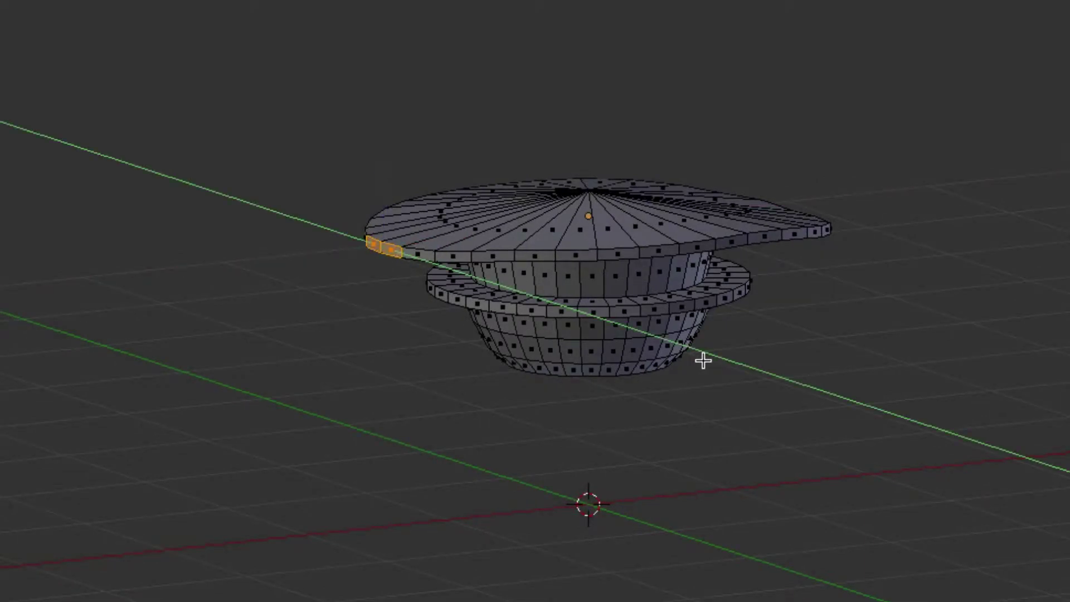
pyautogui.press('z')
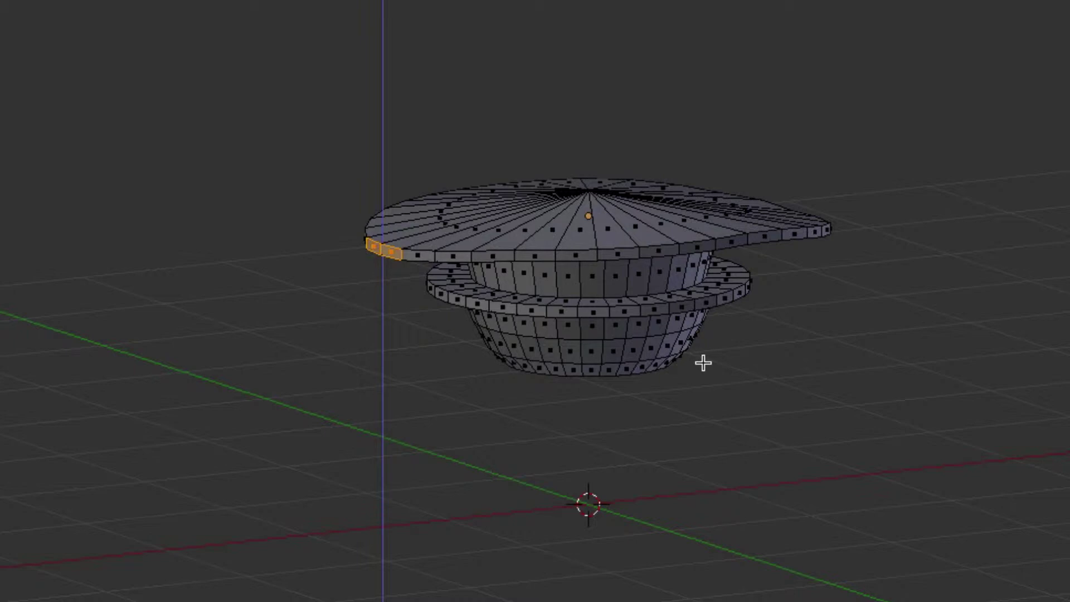
pyautogui.click(703, 362)
# Check the cap's profile from the side and return to Object Mode with nothing selected
pyautogui.moveTo(785, 373); pyautogui.dragTo(782, 365, button='middle')
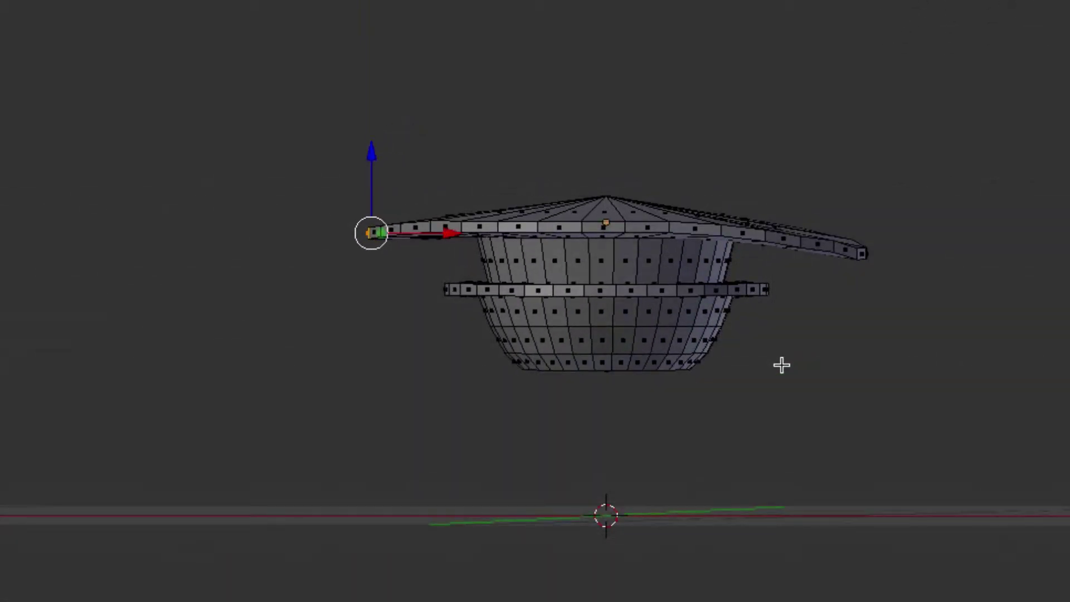
pyautogui.click(781, 365)
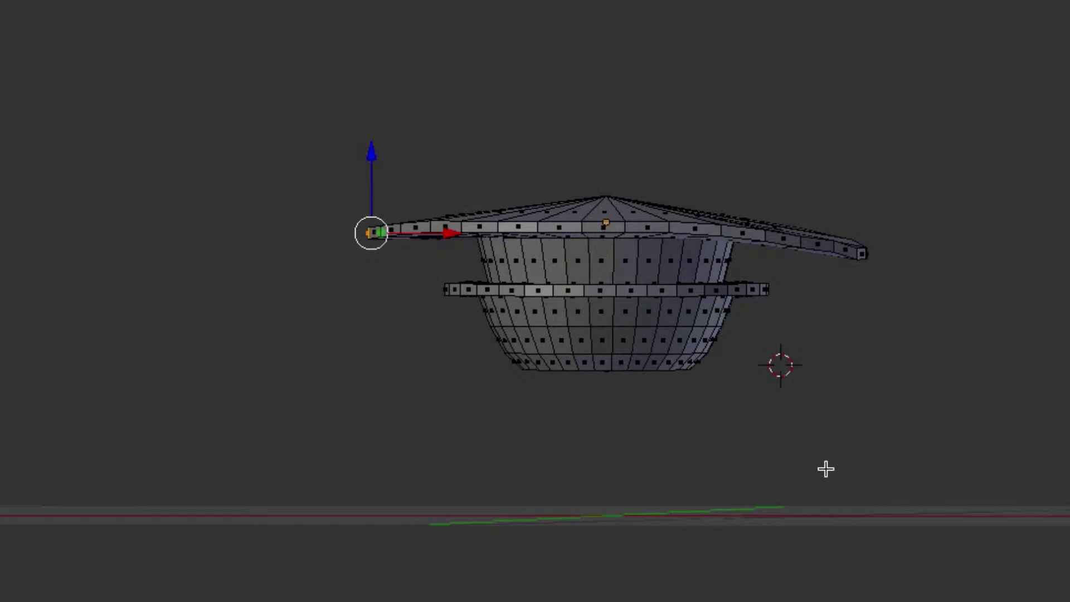
pyautogui.rightClick(645, 340)
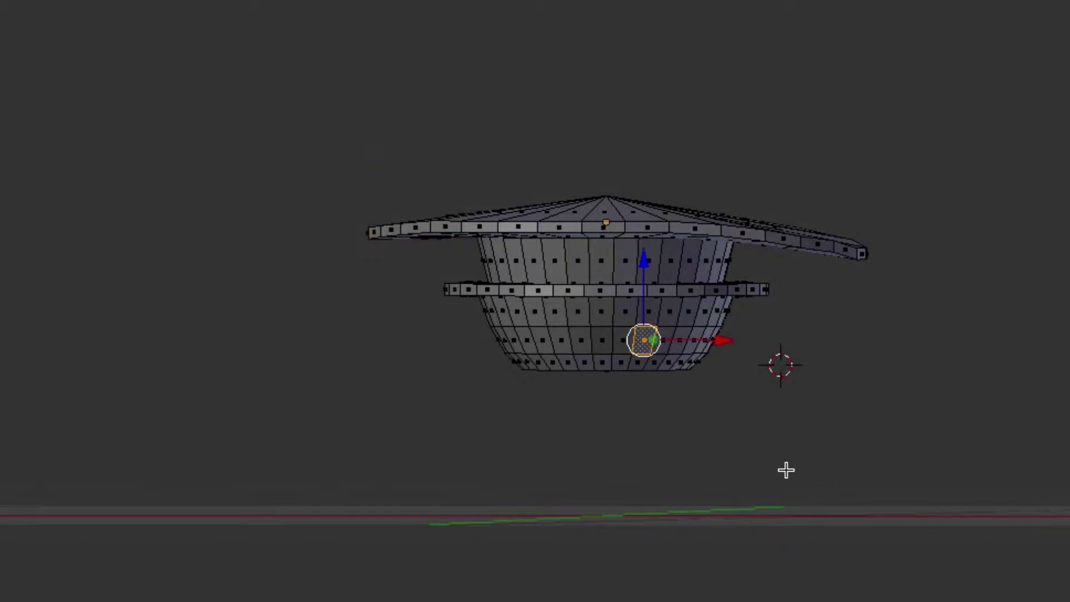
pyautogui.moveTo(752, 459); pyautogui.dragTo(753, 460, button='middle')
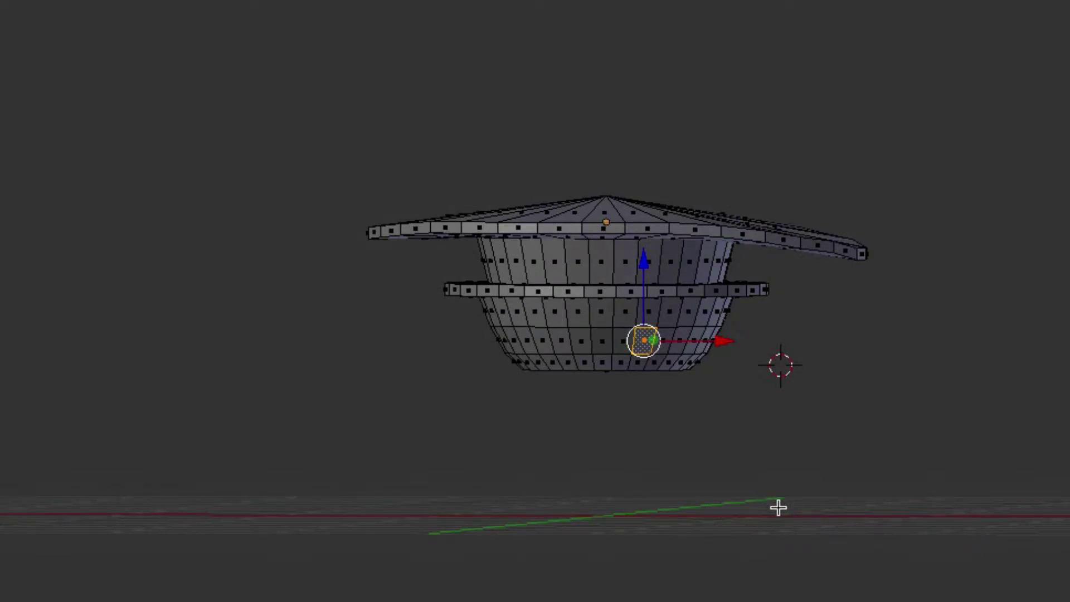
pyautogui.moveTo(779, 506); pyautogui.dragTo(557, 483, button='middle')
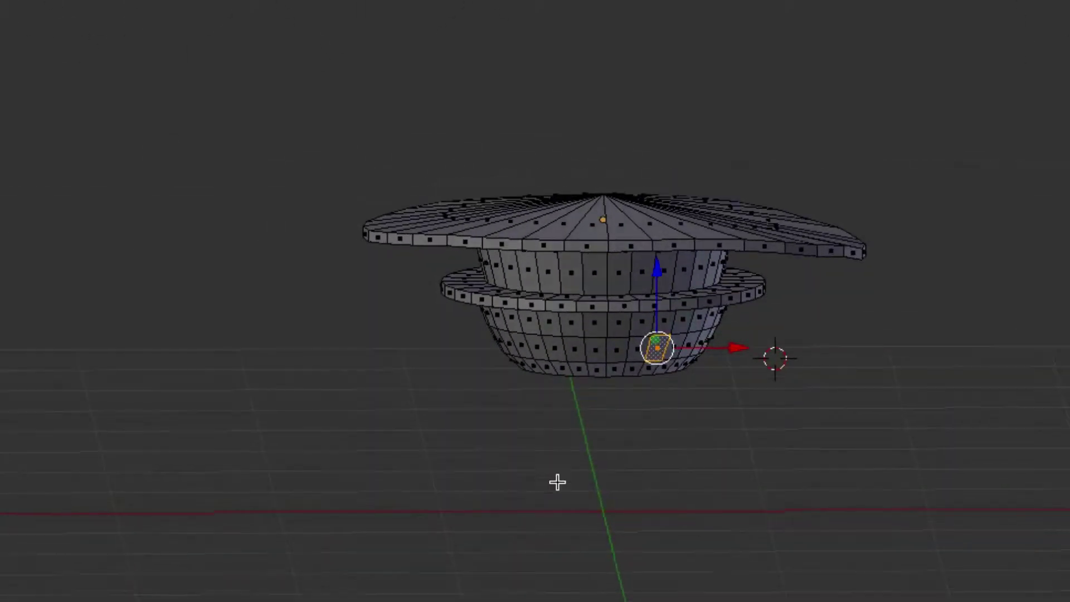
pyautogui.rightClick(615, 370)
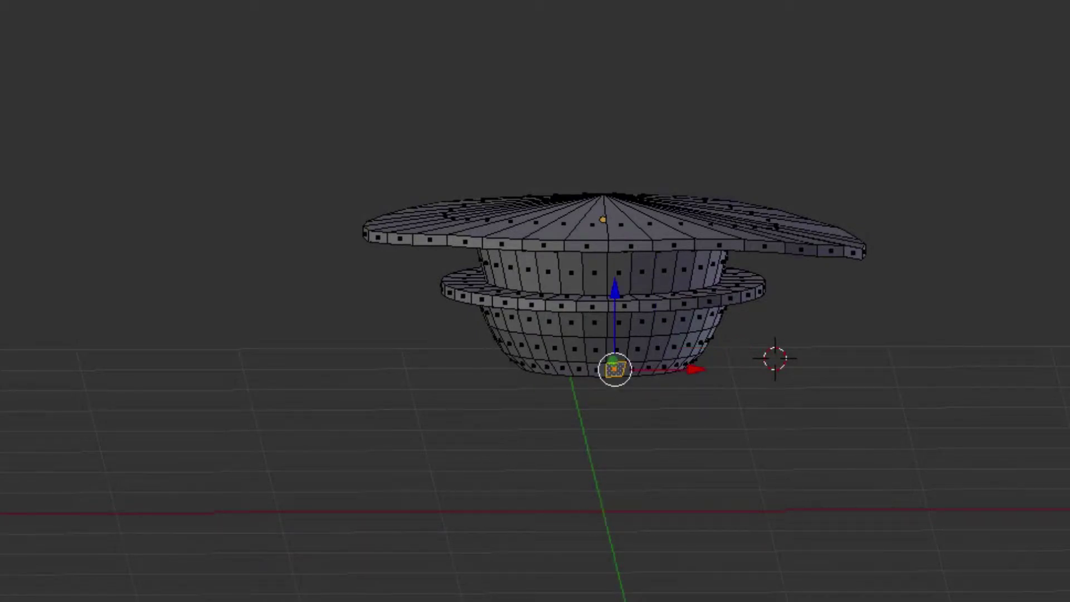
pyautogui.press('Tab')
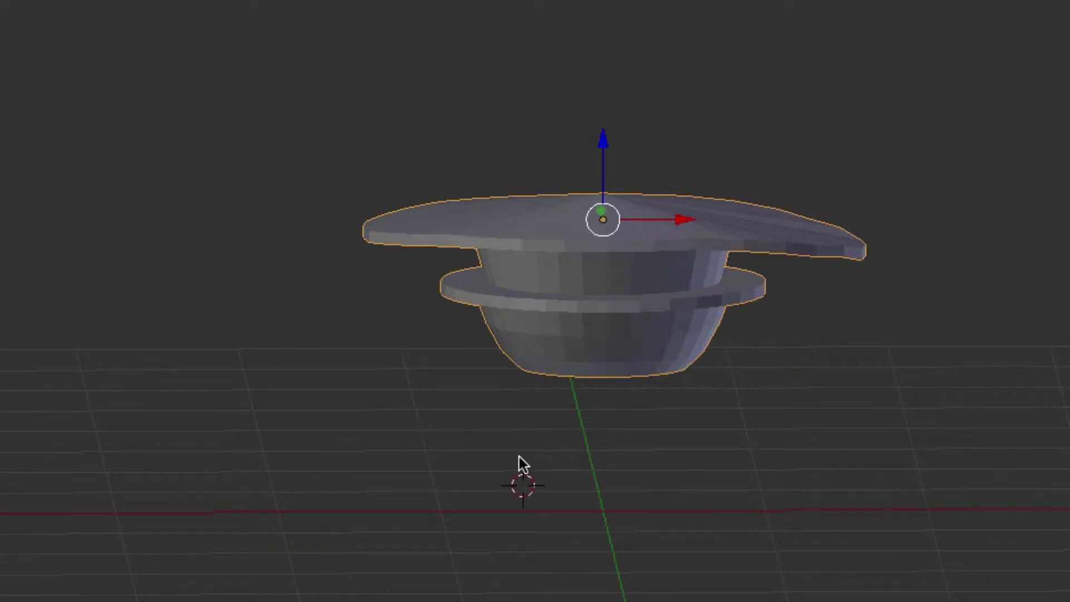
pyautogui.press('a')
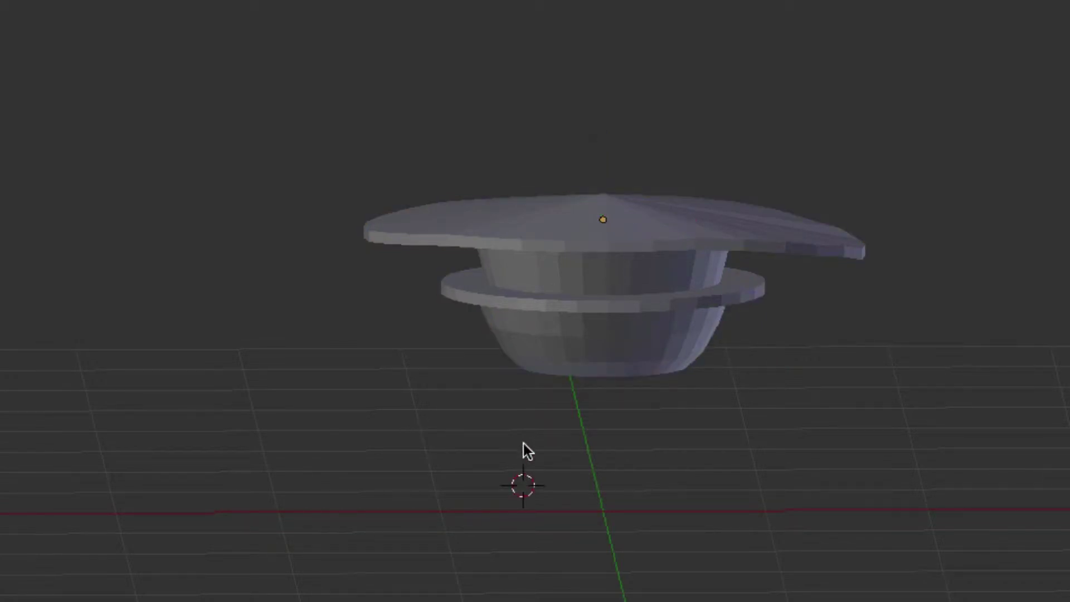
pyautogui.press('a')
pyautogui.press('a')
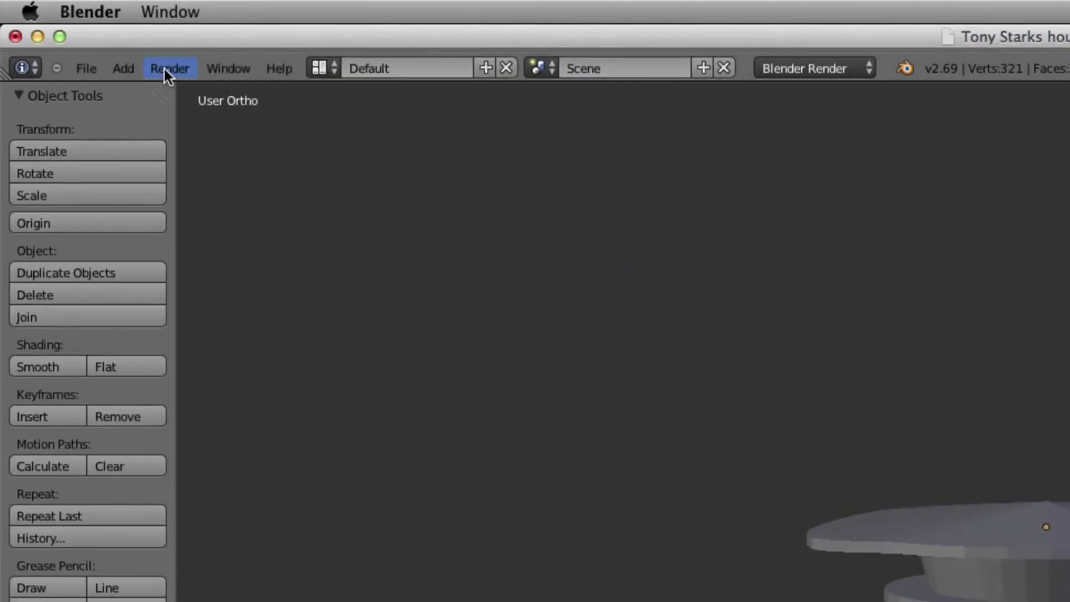
# Add a cube mesh to the scene beside the cap
pyautogui.click(122, 69)
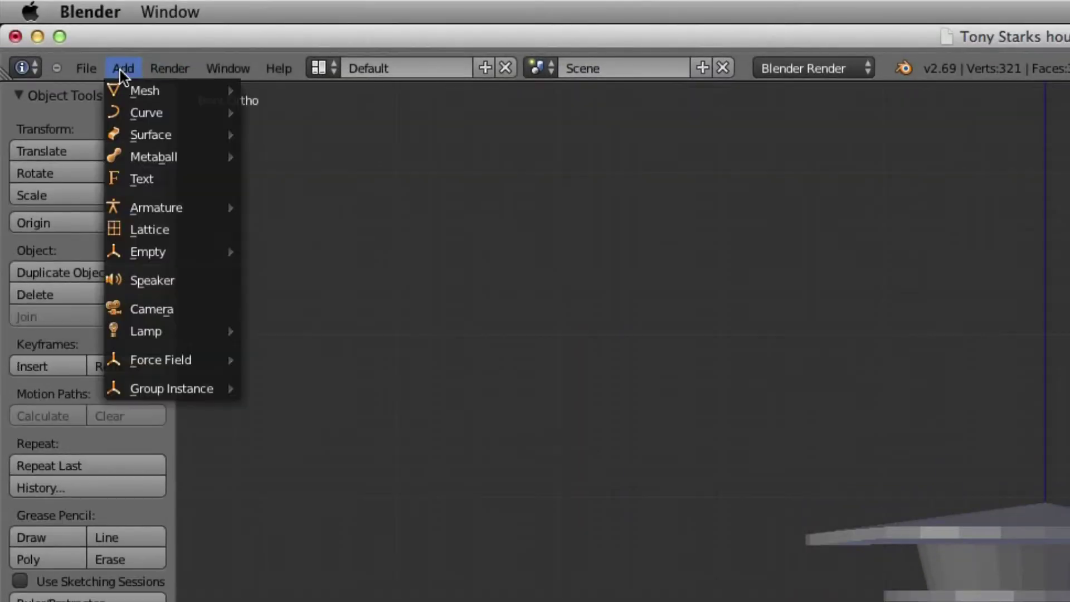
pyautogui.moveTo(132, 89)
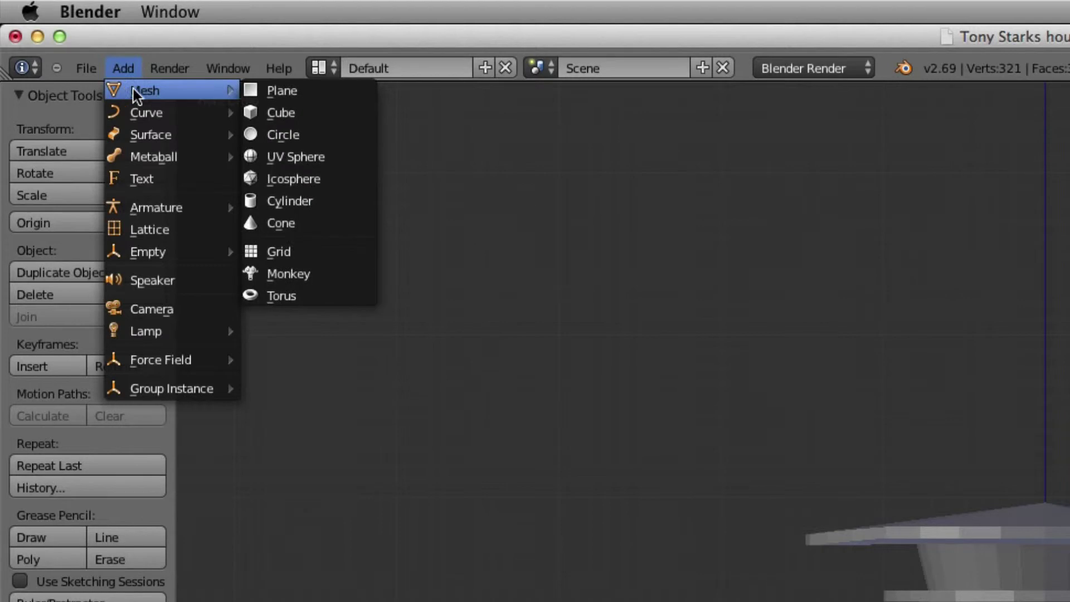
pyautogui.click(309, 114)
pyautogui.scroll(5, 379, 409)
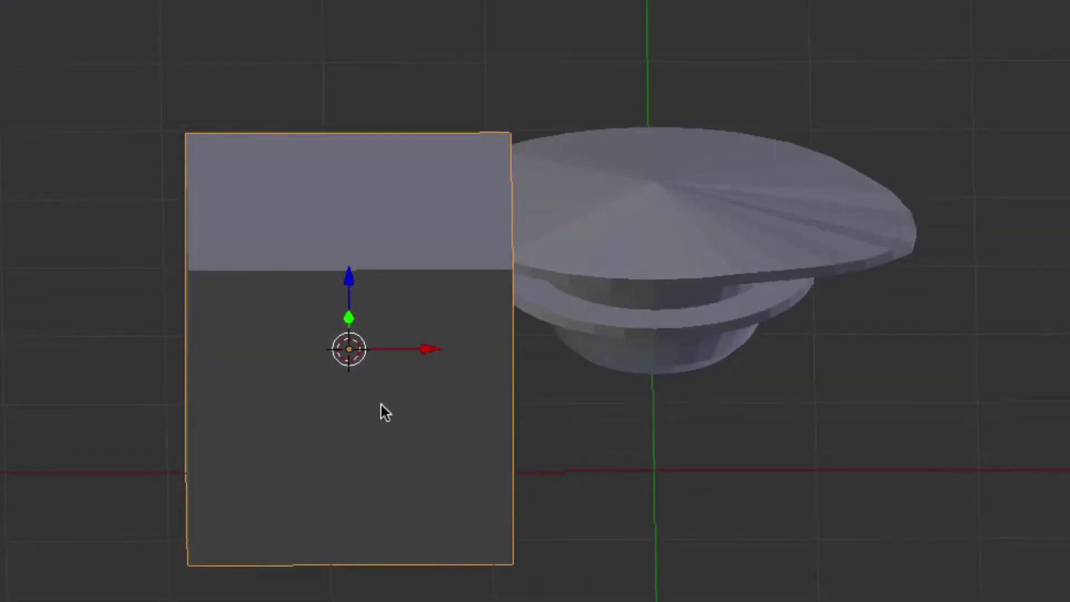
pyautogui.hscroll(-8, 399, 330)
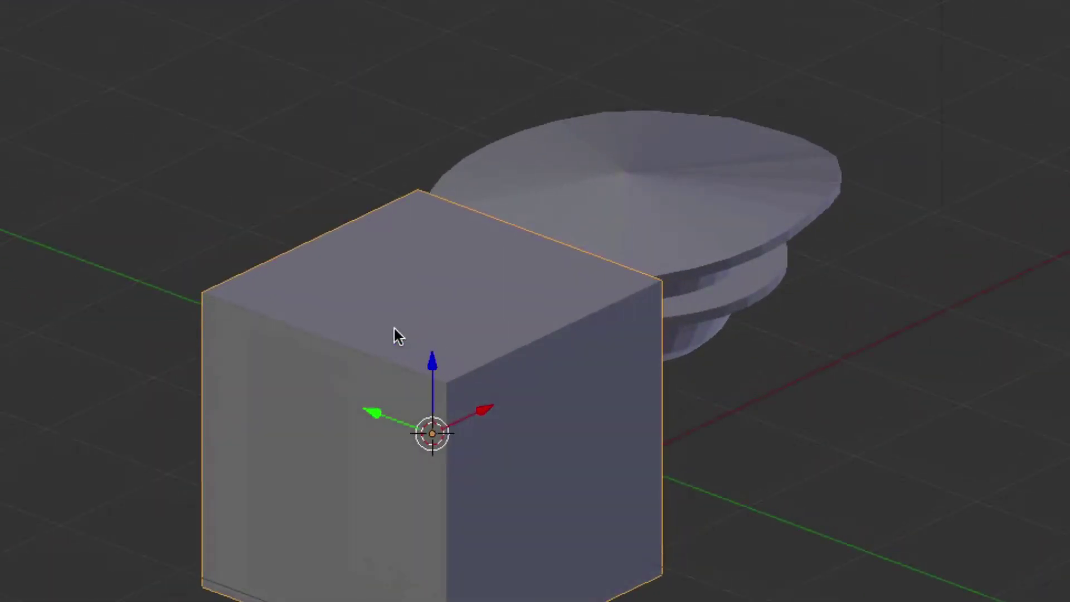
# Scale the cube down along the X, Z and Y axes into a thin upright block
pyautogui.press('s')
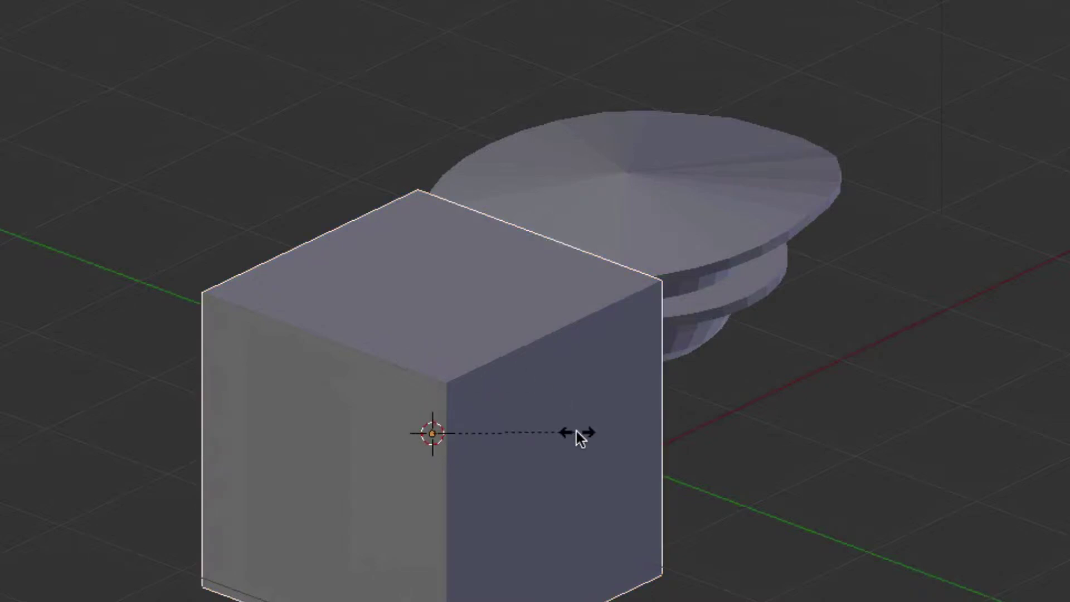
pyautogui.press('x')
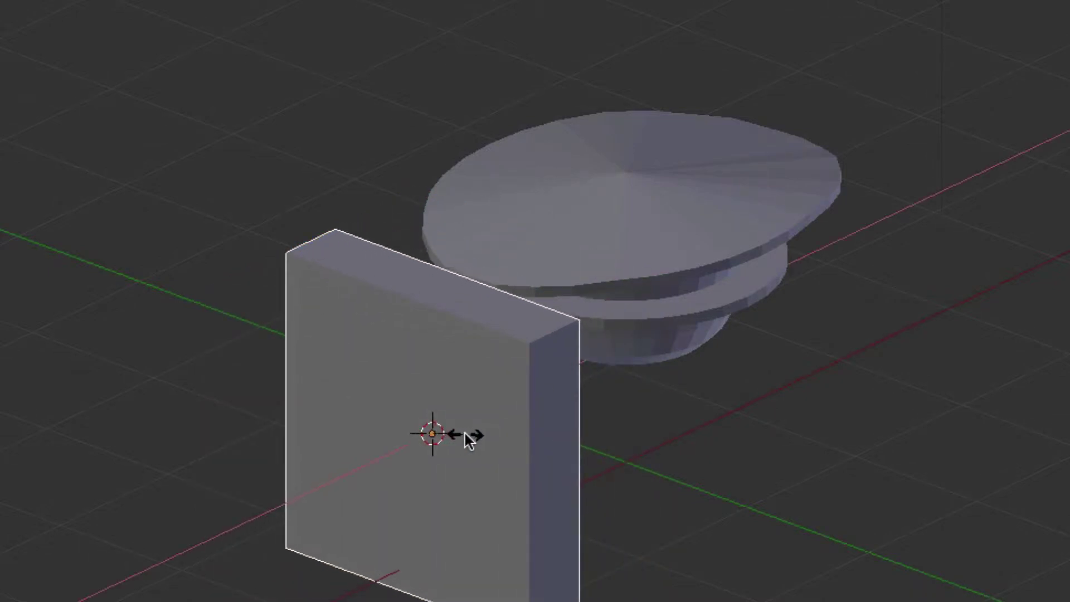
pyautogui.click(470, 432)
pyautogui.press('s')
pyautogui.press('z')
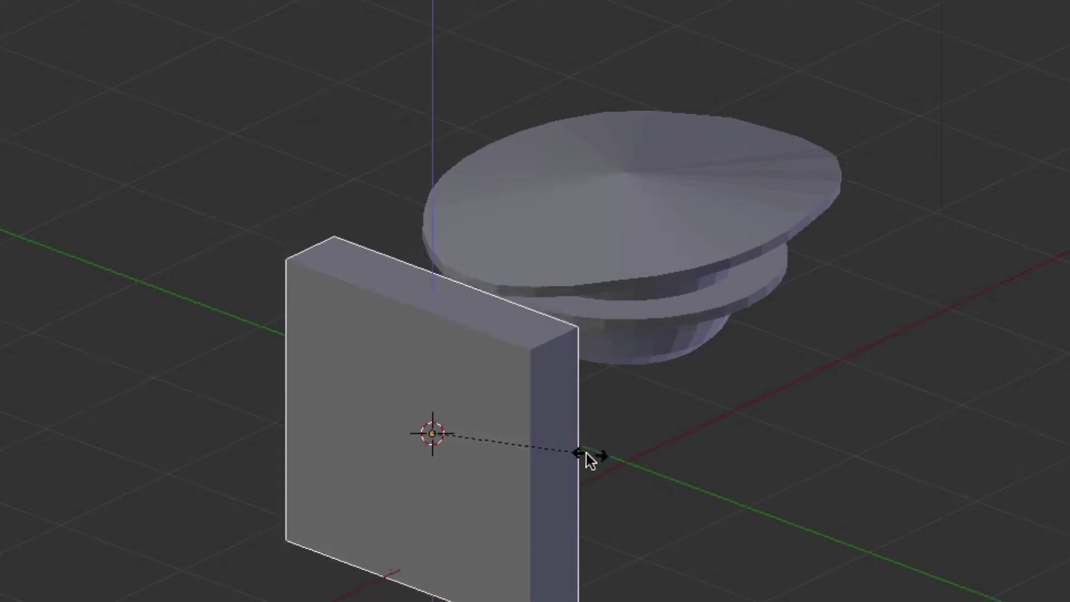
pyautogui.click(560, 436)
pyautogui.press('s')
pyautogui.press('y')
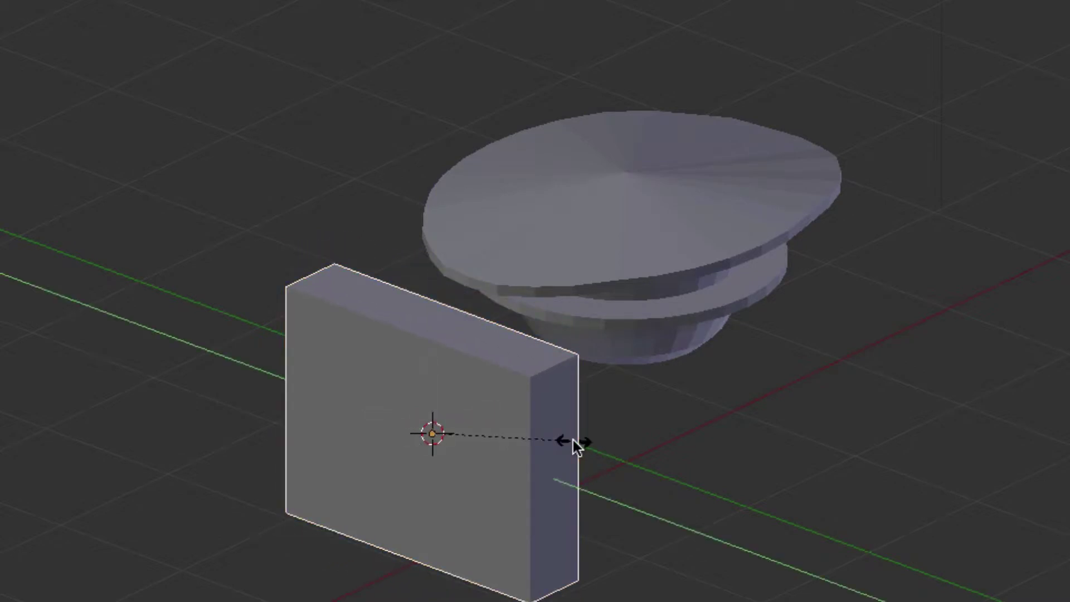
pyautogui.click(530, 429)
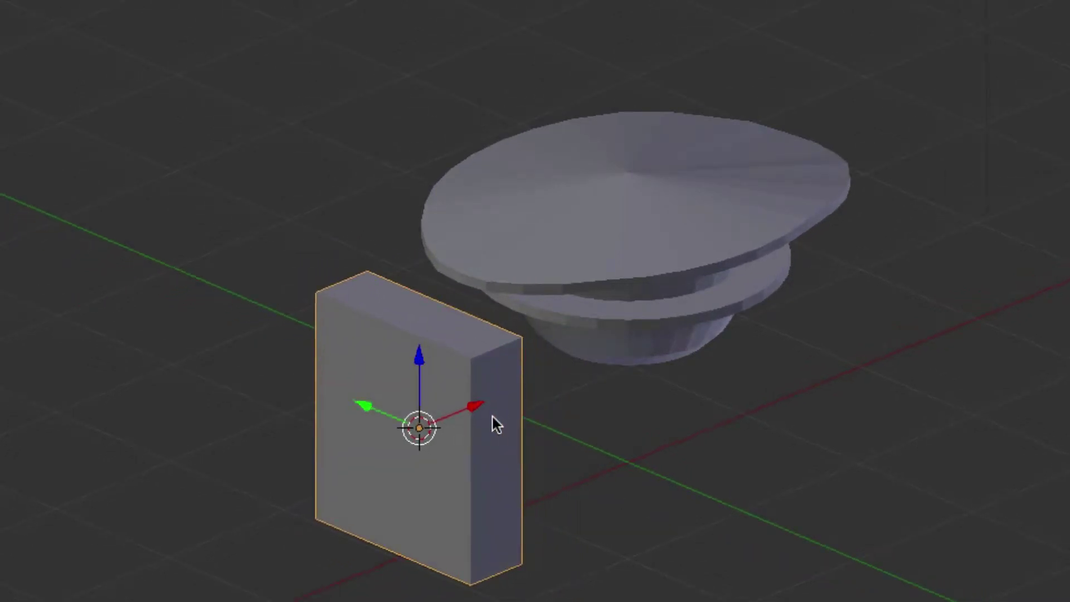
# Subdivide the block's narrow side face twice in Edit Mode, using face selection, into a four-by-four grid
pyautogui.press('Tab')
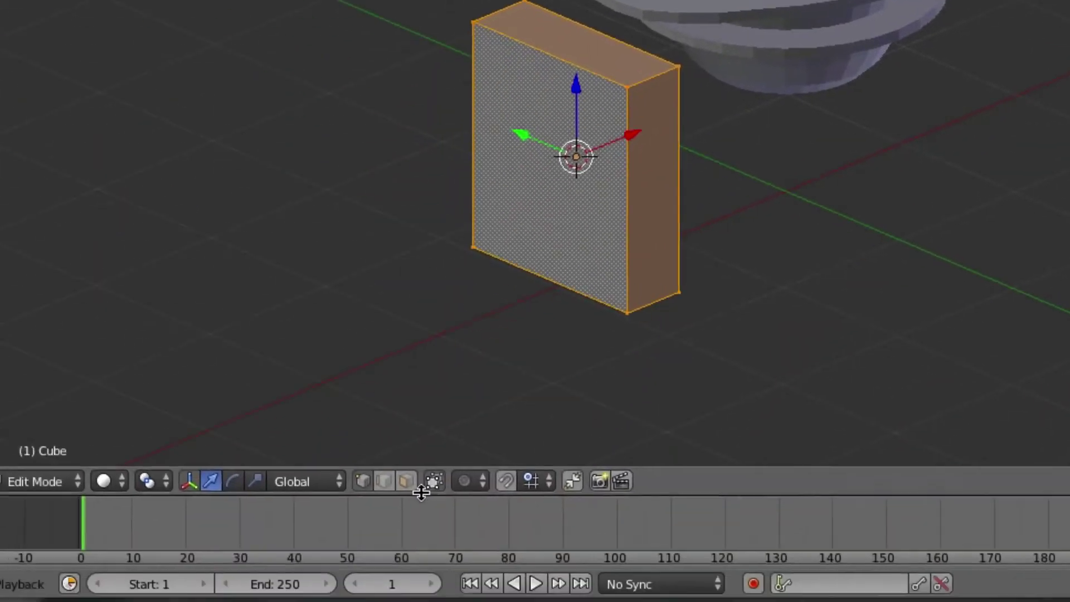
pyautogui.rightClick(631, 194)
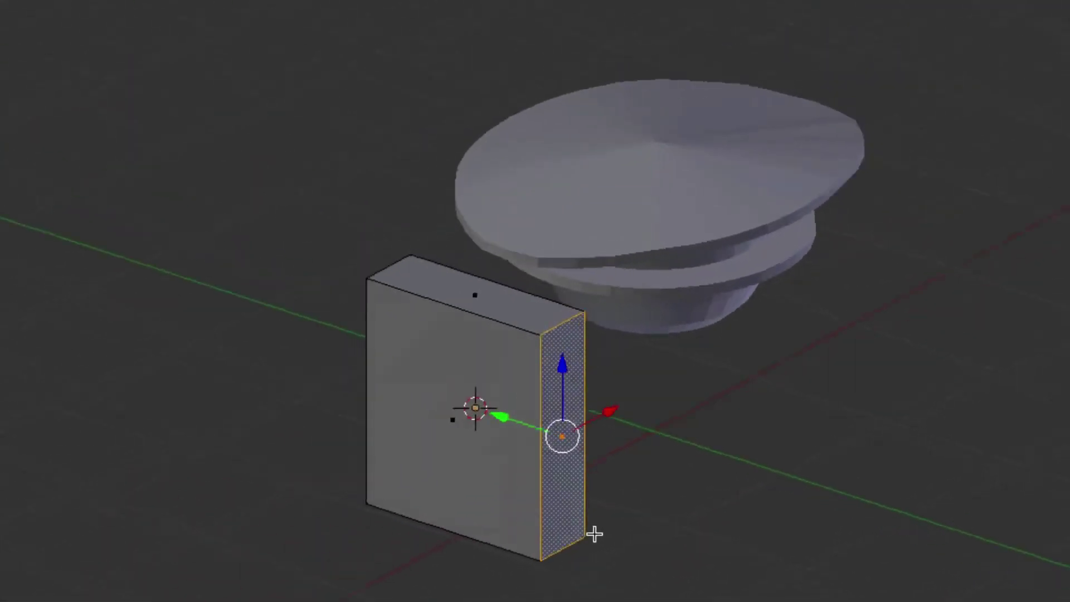
pyautogui.press('w')
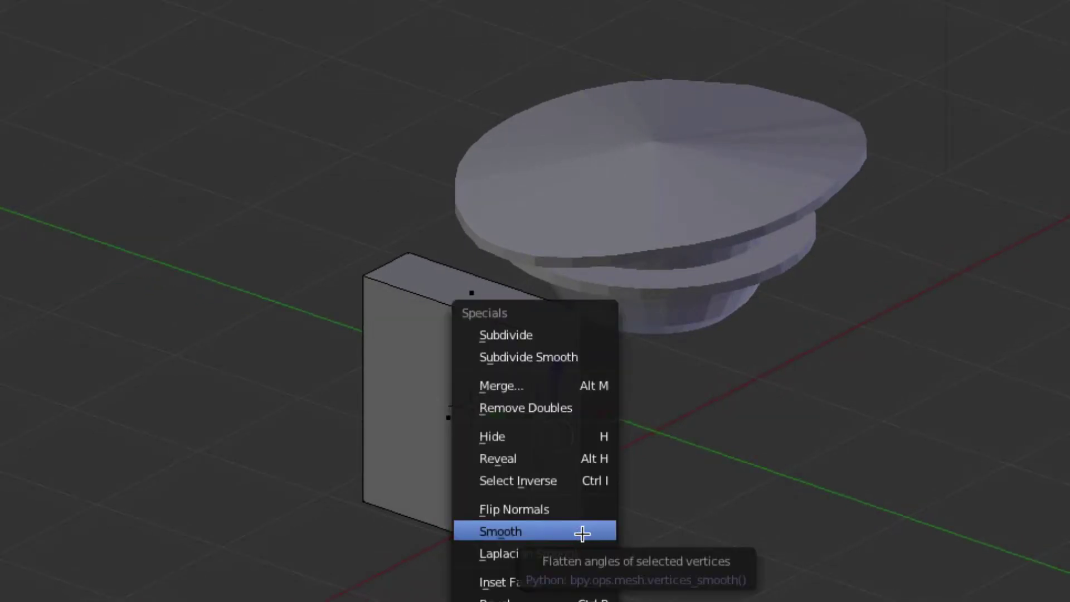
pyautogui.click(562, 335)
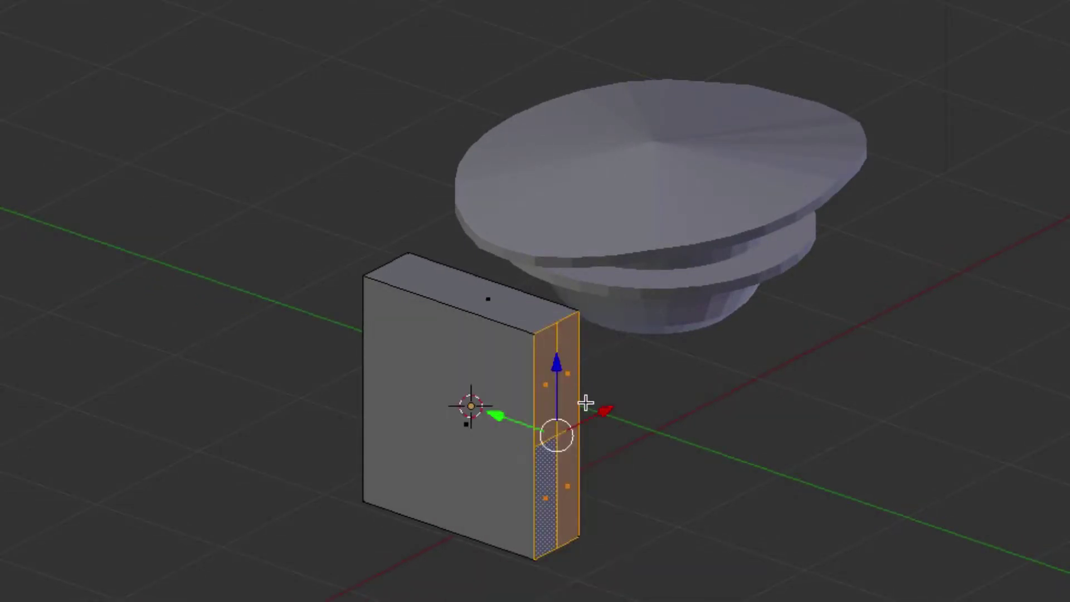
pyautogui.moveTo(585, 406); pyautogui.dragTo(571, 403, button='middle')
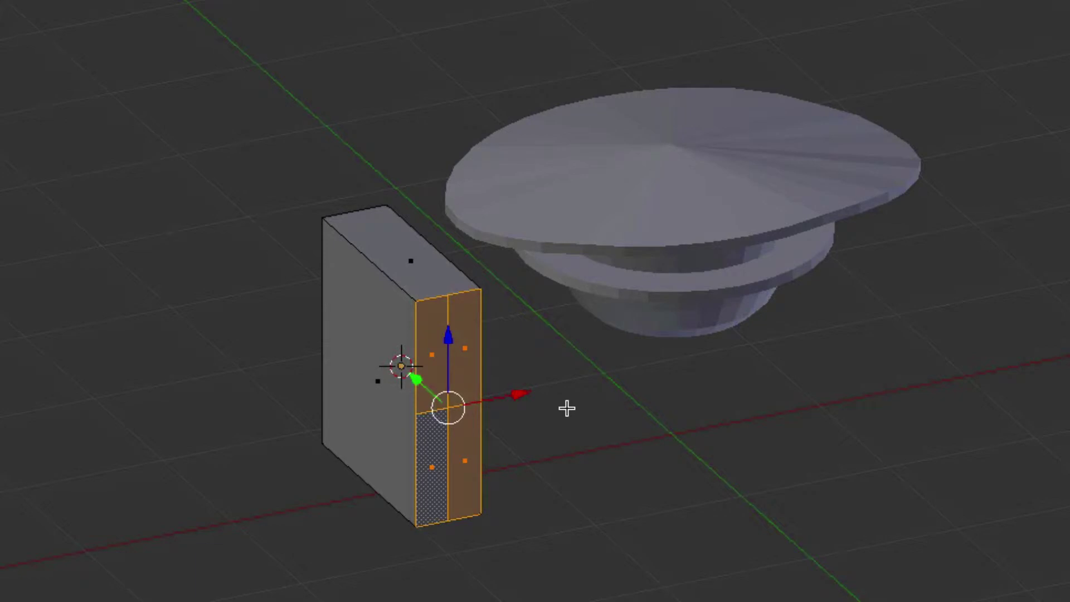
pyautogui.press('w')
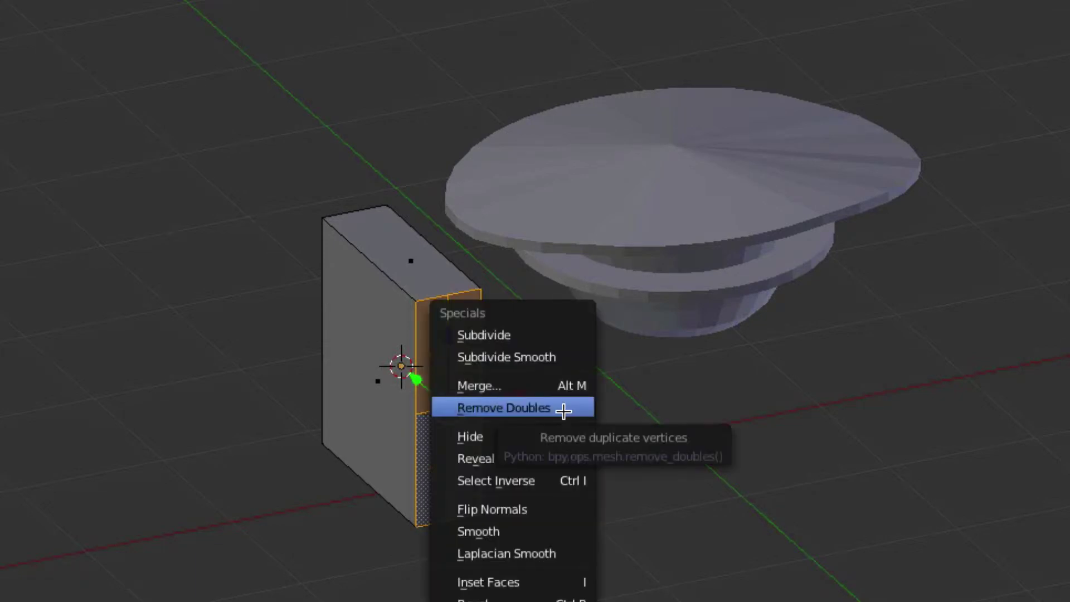
pyautogui.click(544, 333)
pyautogui.moveTo(527, 380); pyautogui.dragTo(583, 388, button='middle')
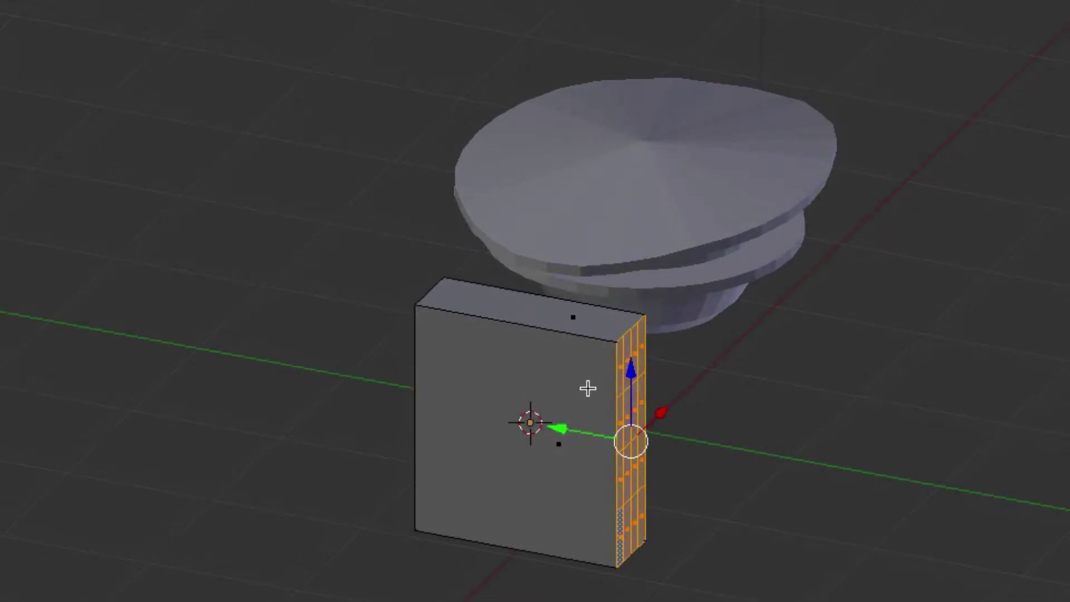
# Switch the block's mesh selection from faces to edges for editing its subdivided side
pyautogui.rightClick(615, 343)
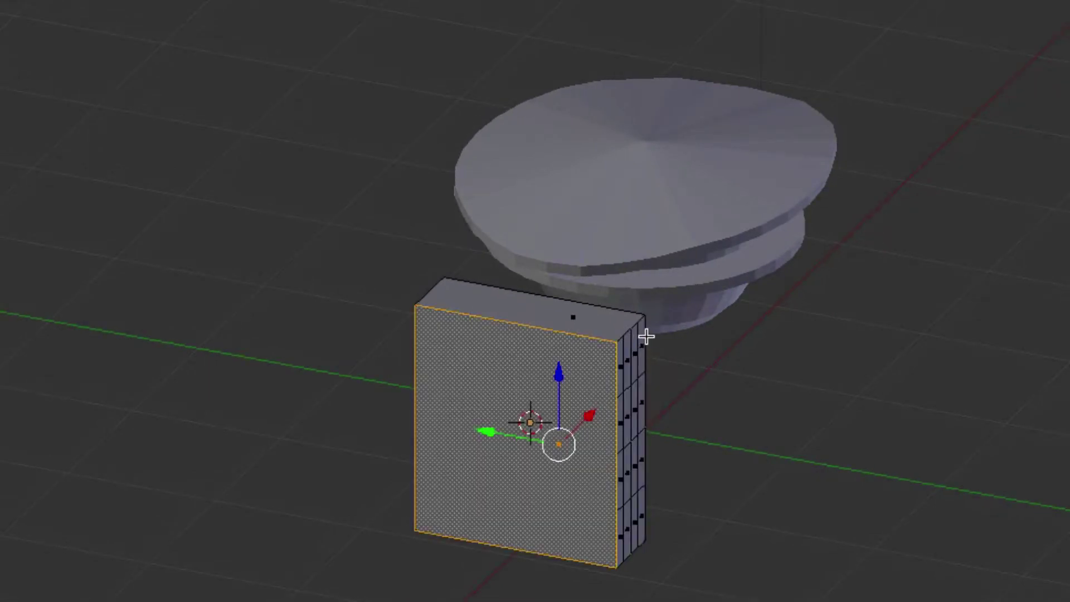
pyautogui.rightClick(624, 342)
pyautogui.moveTo(658, 331); pyautogui.dragTo(645, 331, button='middle')
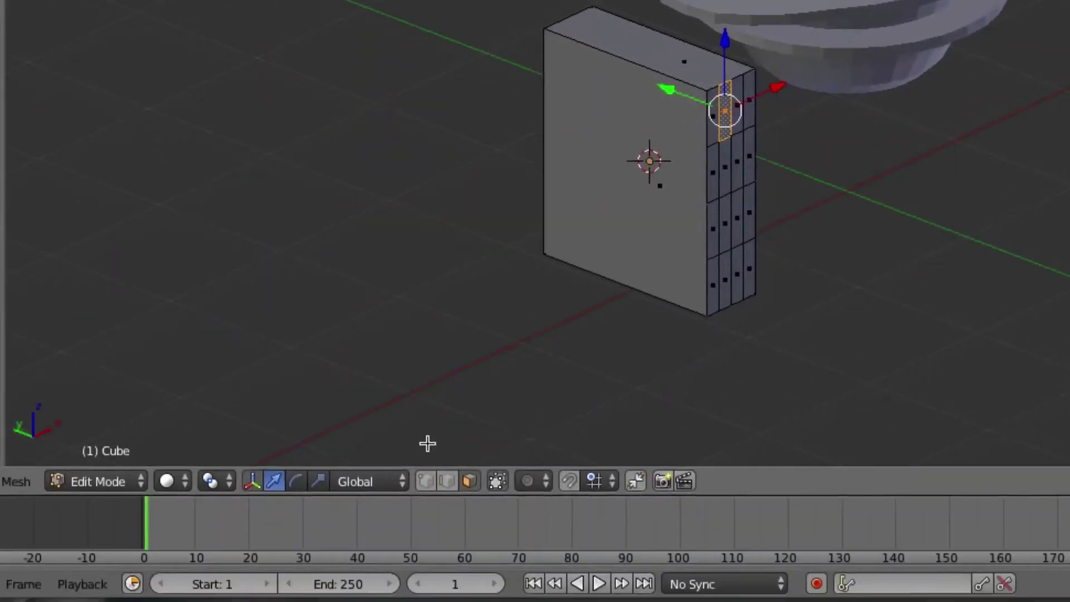
pyautogui.click(449, 483)
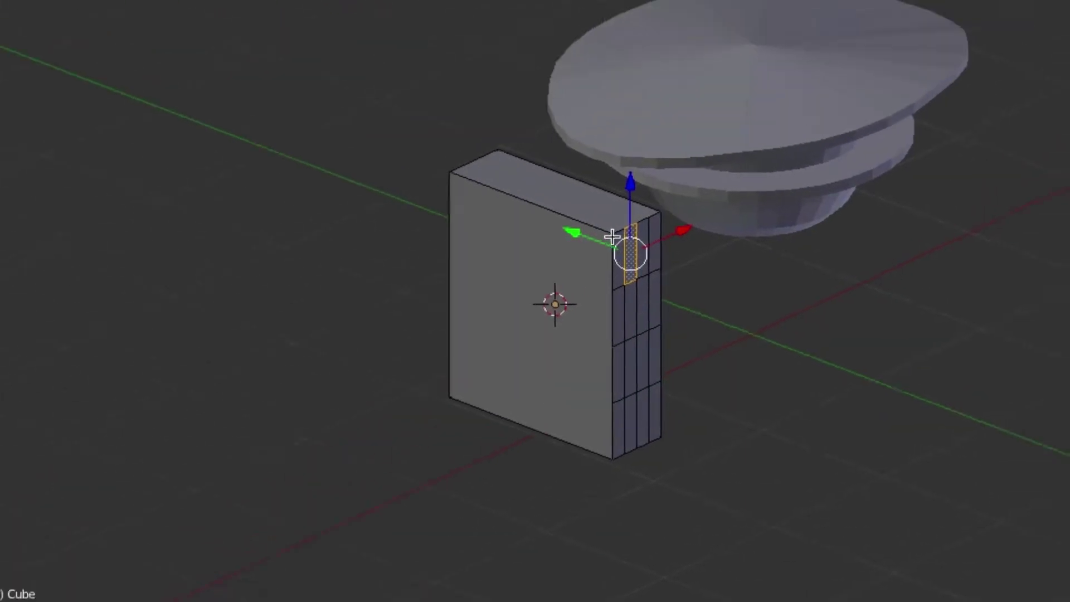
# Move the four top edges of the block's subdivided side outward along the Y axis to form an overhanging lip
pyautogui.rightClick(709, 93)
pyautogui.rightClick(714, 87)
pyautogui.keyDown('shift'); pyautogui.rightClick(596, 307); pyautogui.keyUp('shift')
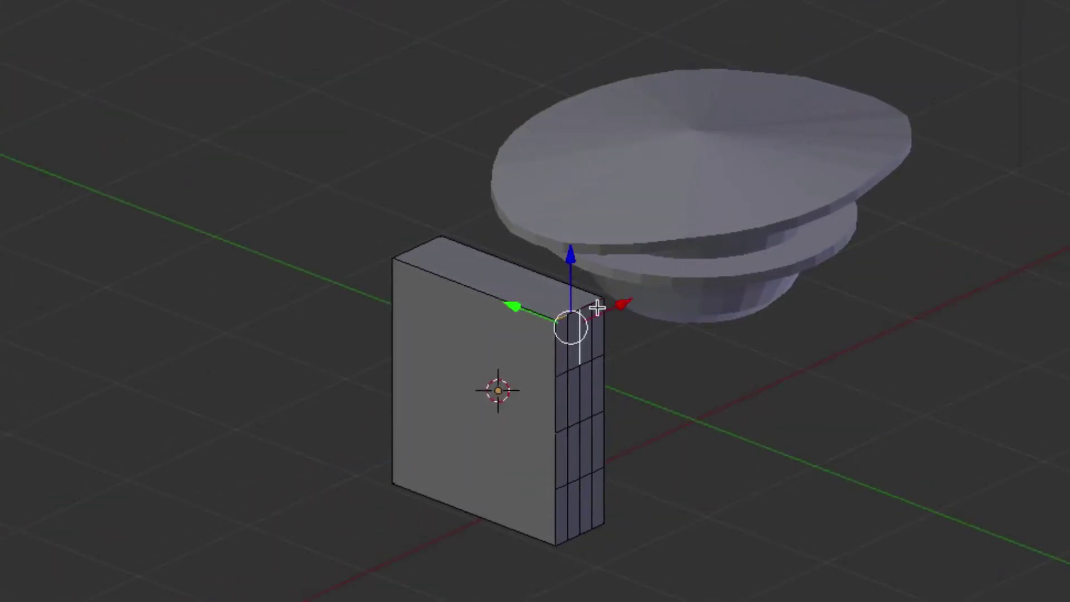
pyautogui.keyDown('shift'); pyautogui.rightClick(582, 317); pyautogui.keyUp('shift')
pyautogui.keyDown('shift'); pyautogui.rightClick(575, 311); pyautogui.keyUp('shift')
pyautogui.keyDown('shift'); pyautogui.rightClick(588, 309); pyautogui.keyUp('shift')
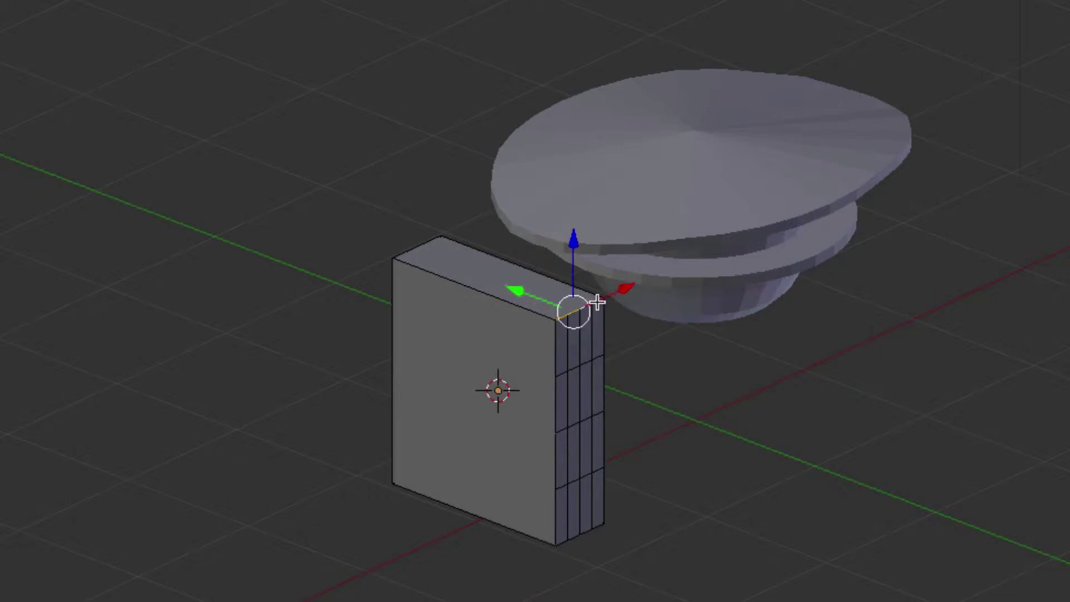
pyautogui.keyDown('shift'); pyautogui.rightClick(596, 303); pyautogui.keyUp('shift')
pyautogui.press('ctrl+KP_3')
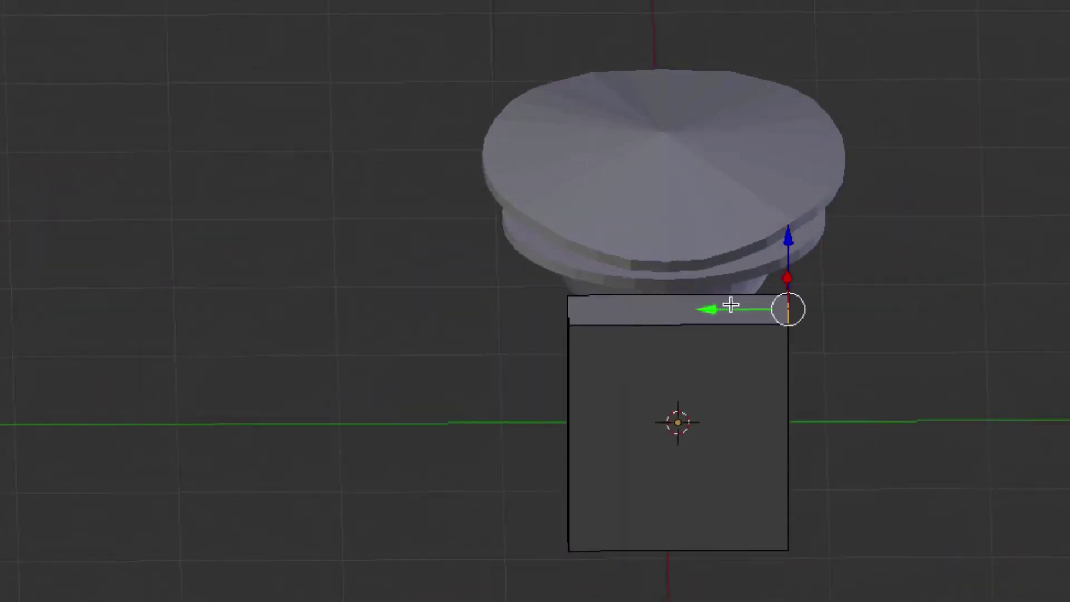
pyautogui.moveTo(730, 305); pyautogui.dragTo(738, 307)
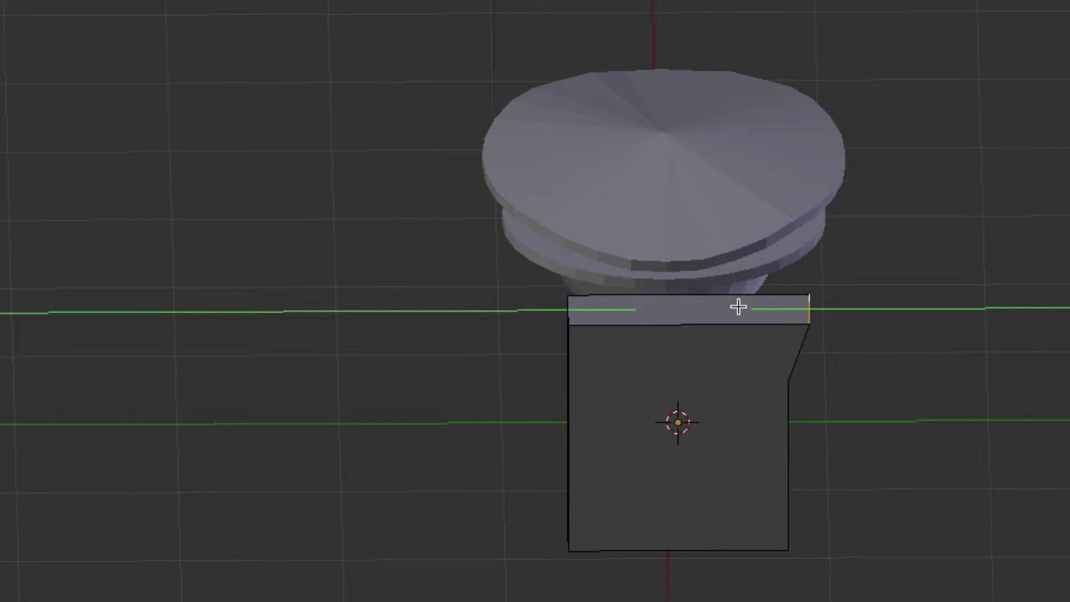
pyautogui.moveTo(738, 306); pyautogui.dragTo(743, 305)
pyautogui.moveTo(772, 368); pyautogui.dragTo(764, 367, button='middle')
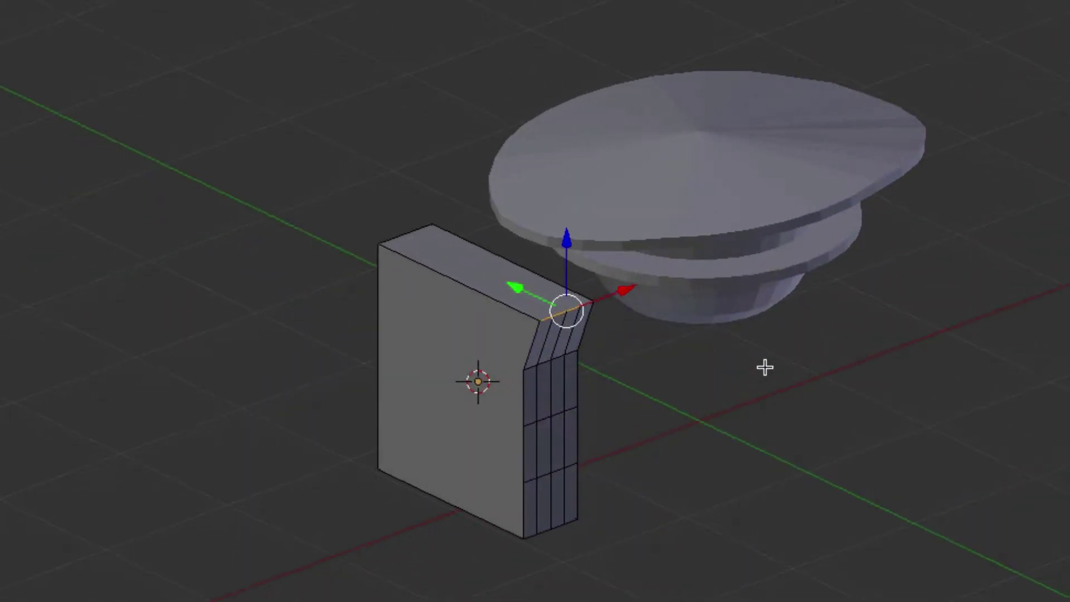
# Select the second row of horizontal edges on the subdivided side and raise it slightly along the Z axis
pyautogui.scroll(1, 765, 367)
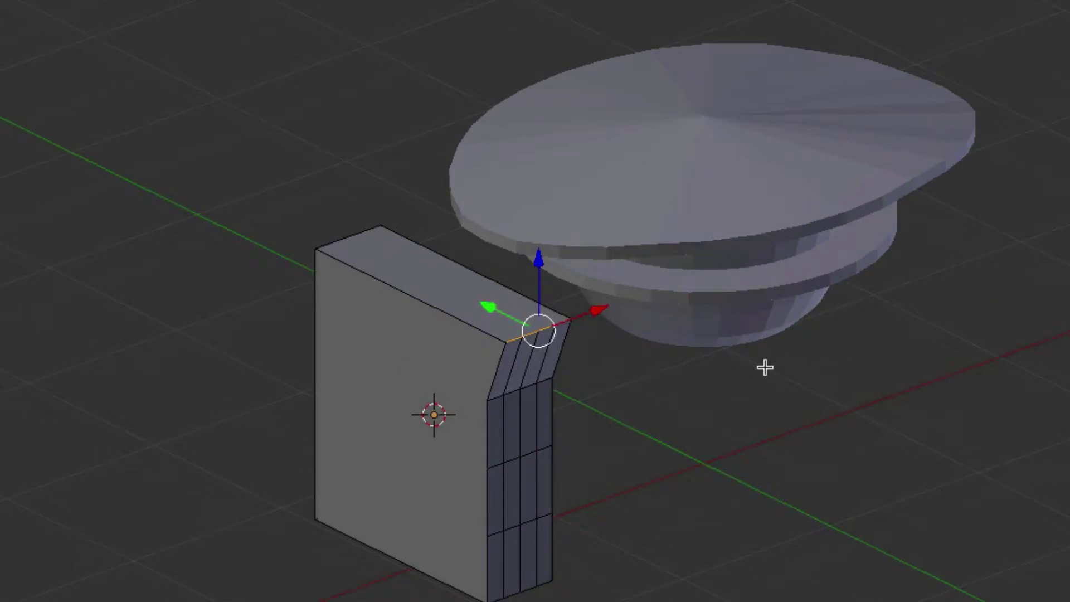
pyautogui.moveTo(764, 368); pyautogui.dragTo(762, 366, button='middle')
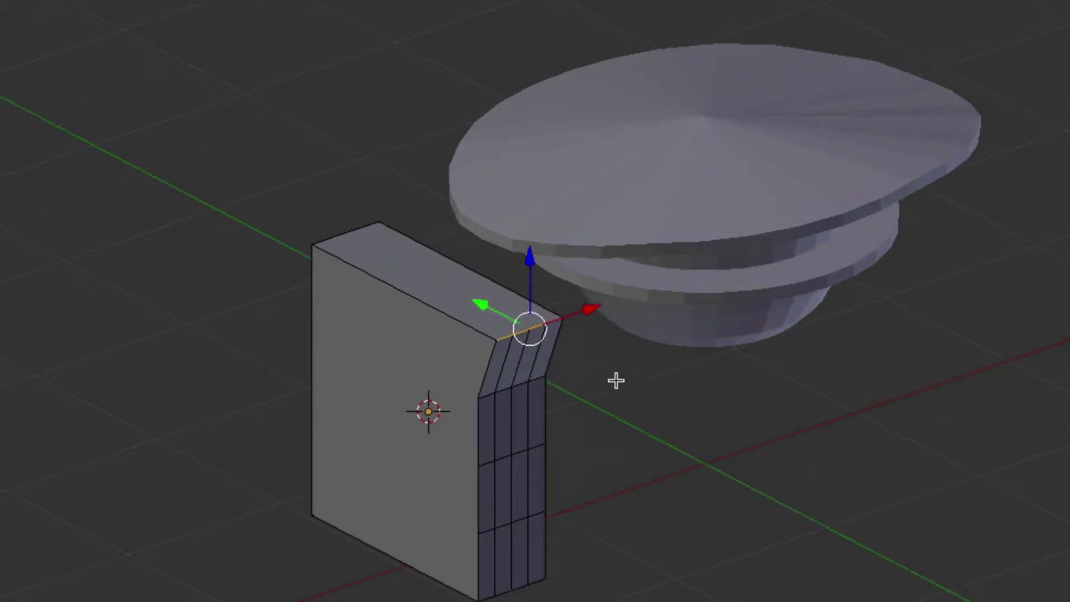
pyautogui.moveTo(609, 376); pyautogui.dragTo(580, 382, button='middle')
pyautogui.rightClick(530, 401)
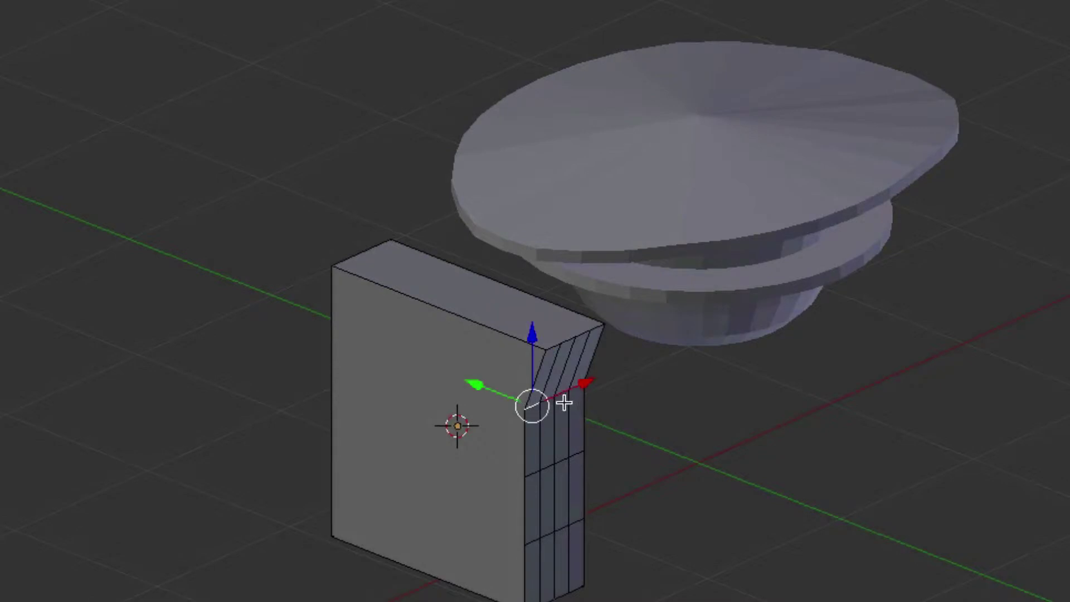
pyautogui.keyDown('shift'); pyautogui.rightClick(567, 395); pyautogui.keyUp('shift')
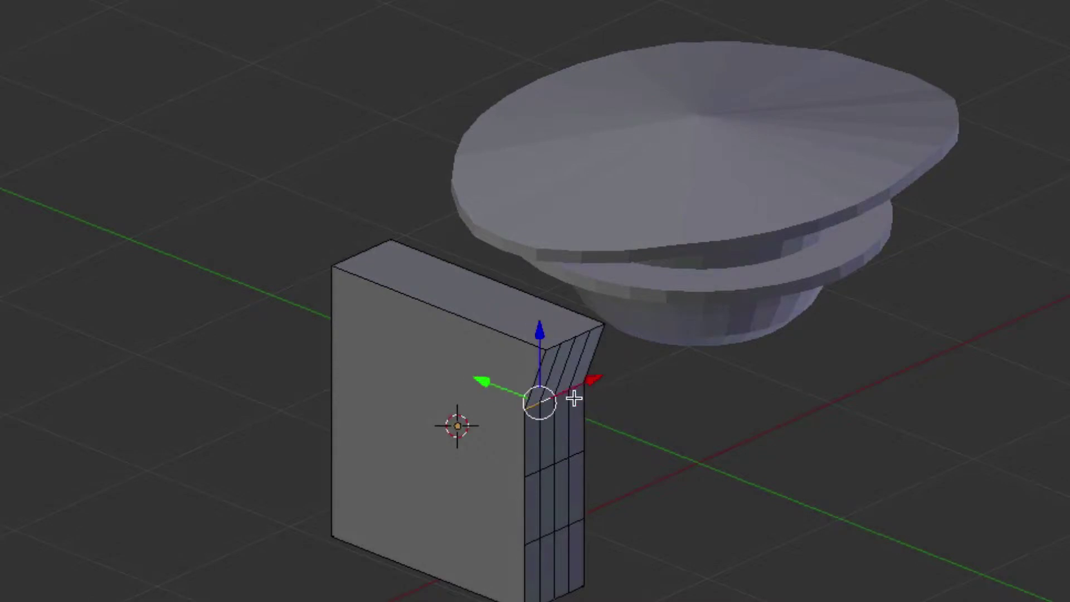
pyautogui.keyDown('shift'); pyautogui.rightClick(586, 393); pyautogui.keyUp('shift')
pyautogui.keyDown('shift'); pyautogui.rightClick(580, 388); pyautogui.keyUp('shift')
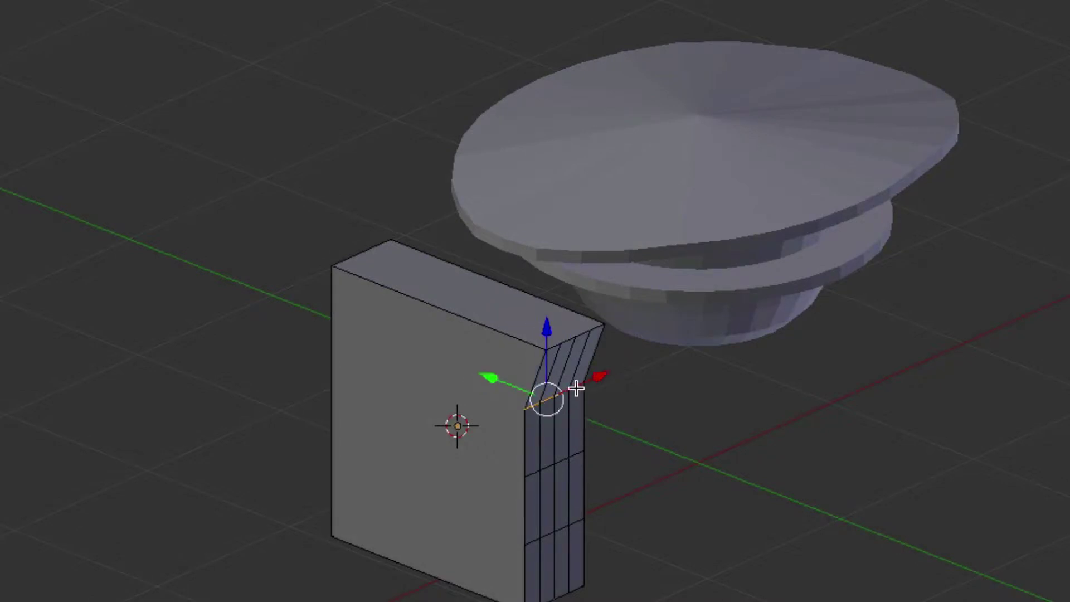
pyautogui.keyDown('shift'); pyautogui.rightClick(573, 383); pyautogui.keyUp('shift')
pyautogui.moveTo(556, 330); pyautogui.dragTo(553, 331)
pyautogui.press('Escape')
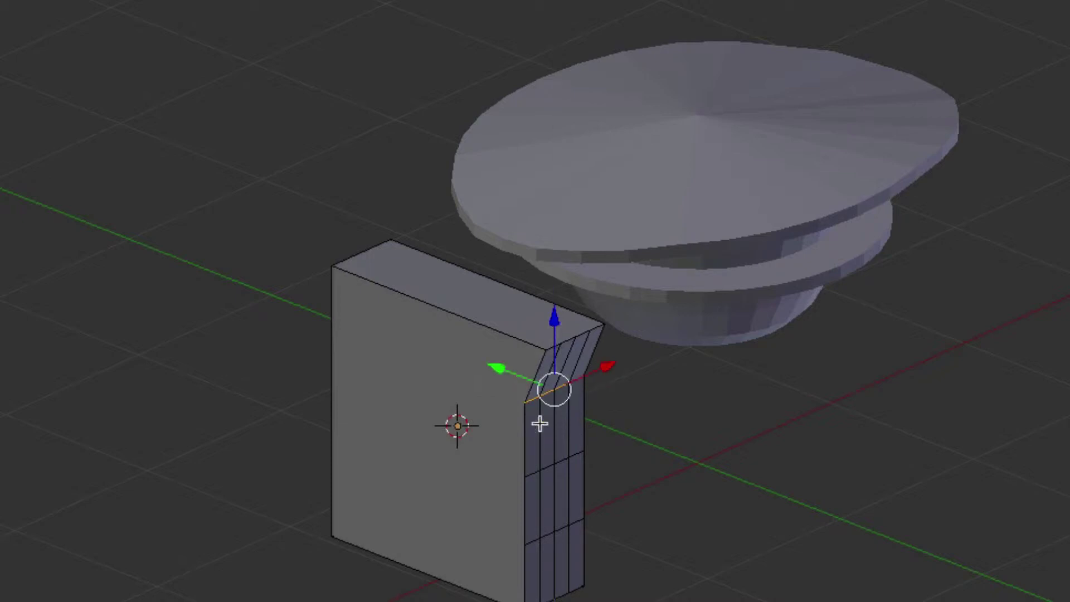
# Select the middle row of horizontal edges on the subdivided side and move it slightly inward along the Y axis
pyautogui.rightClick(530, 465)
pyautogui.keyDown('shift'); pyautogui.rightClick(555, 468); pyautogui.keyUp('shift')
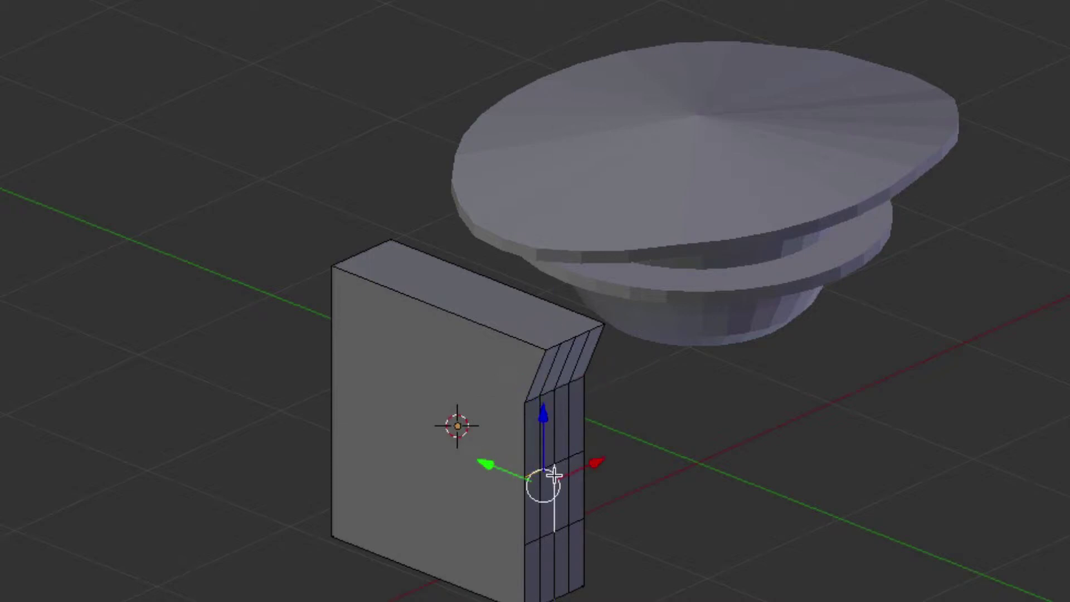
pyautogui.keyDown('shift'); pyautogui.rightClick(555, 474); pyautogui.keyUp('shift')
pyautogui.keyDown('shift'); pyautogui.rightClick(548, 467); pyautogui.keyUp('shift')
pyautogui.keyDown('shift'); pyautogui.rightClick(569, 462); pyautogui.keyUp('shift')
pyautogui.keyDown('shift'); pyautogui.rightClick(569, 461); pyautogui.keyUp('shift')
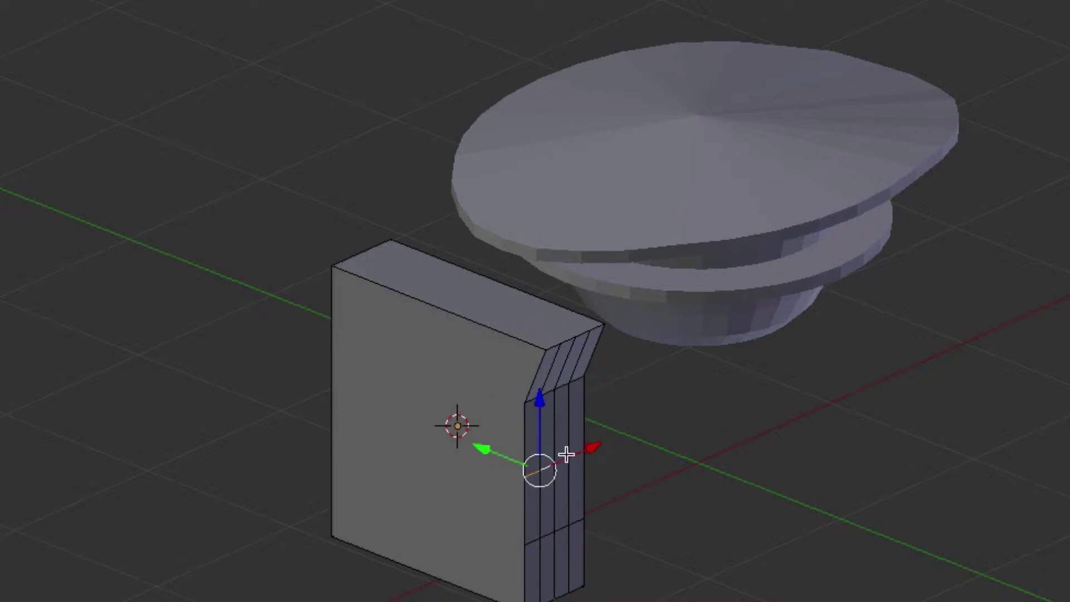
pyautogui.keyDown('shift'); pyautogui.rightClick(566, 453); pyautogui.keyUp('shift')
pyautogui.keyDown('shift'); pyautogui.rightClick(577, 446); pyautogui.keyUp('shift')
pyautogui.press('g')
pyautogui.press('y')
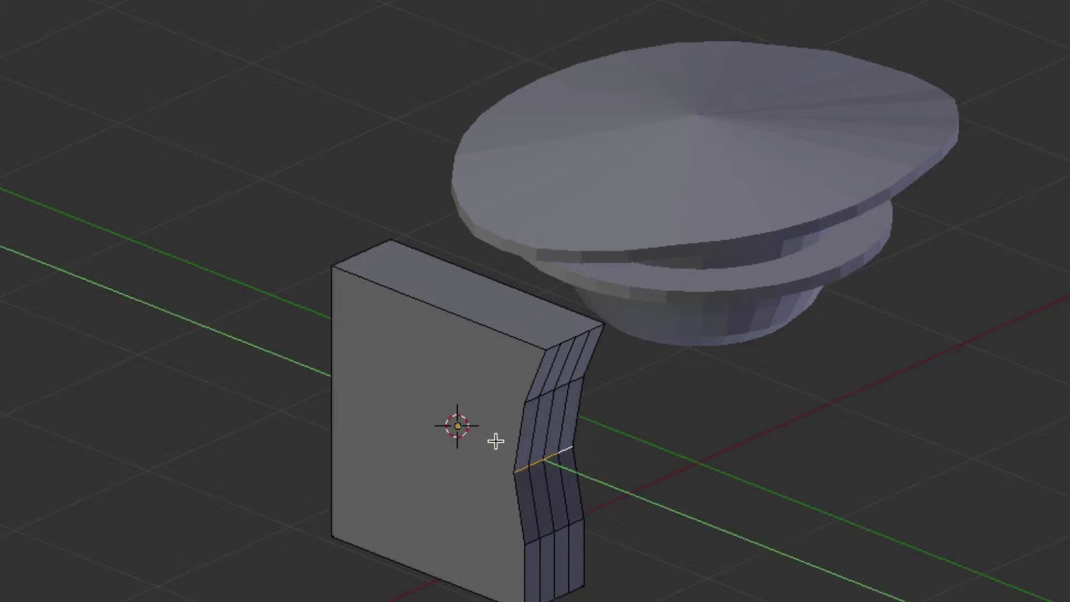
pyautogui.click(502, 442)
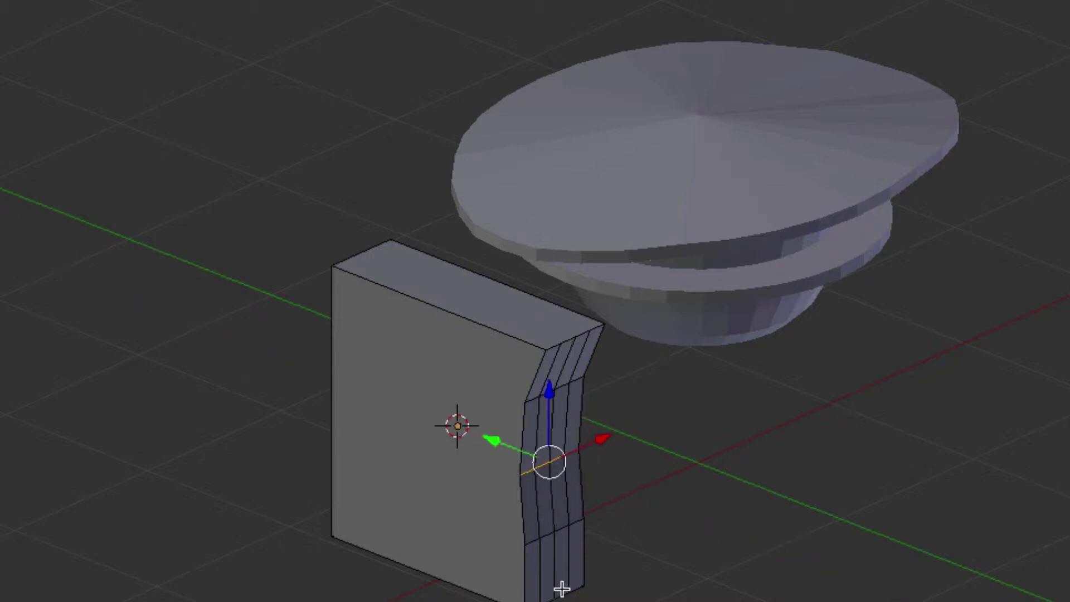
# Select the bottom row of edges on the subdivided side and move it slightly outward along the Y axis
pyautogui.rightClick(535, 601)
pyautogui.keyDown('shift'); pyautogui.rightClick(555, 596); pyautogui.keyUp('shift')
pyautogui.keyDown('shift'); pyautogui.rightClick(569, 592); pyautogui.keyUp('shift')
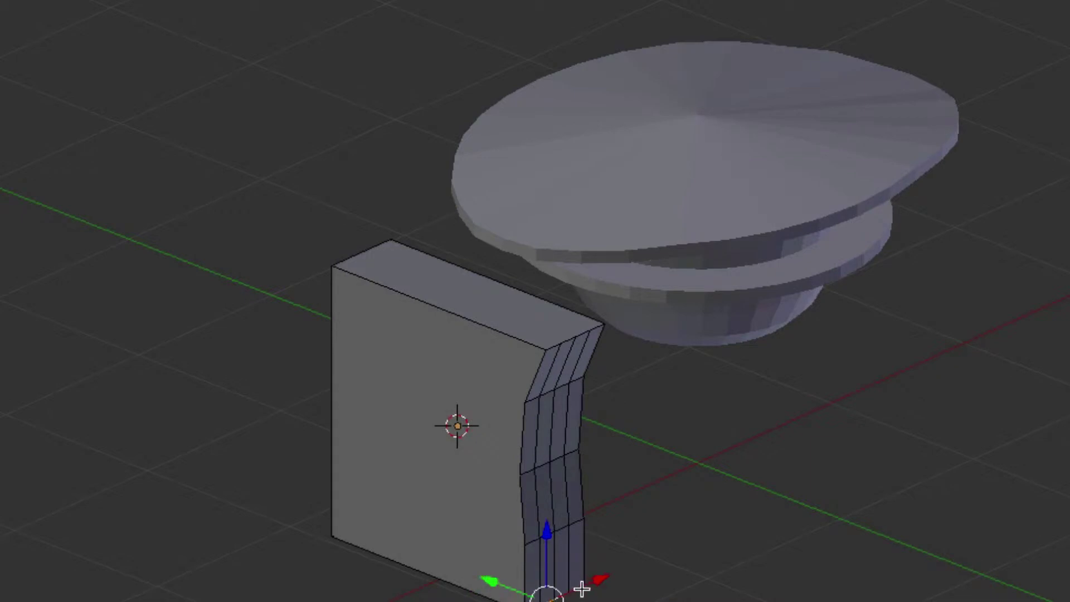
pyautogui.keyDown('shift'); pyautogui.rightClick(584, 587); pyautogui.keyUp('shift')
pyautogui.press('g')
pyautogui.press('y')
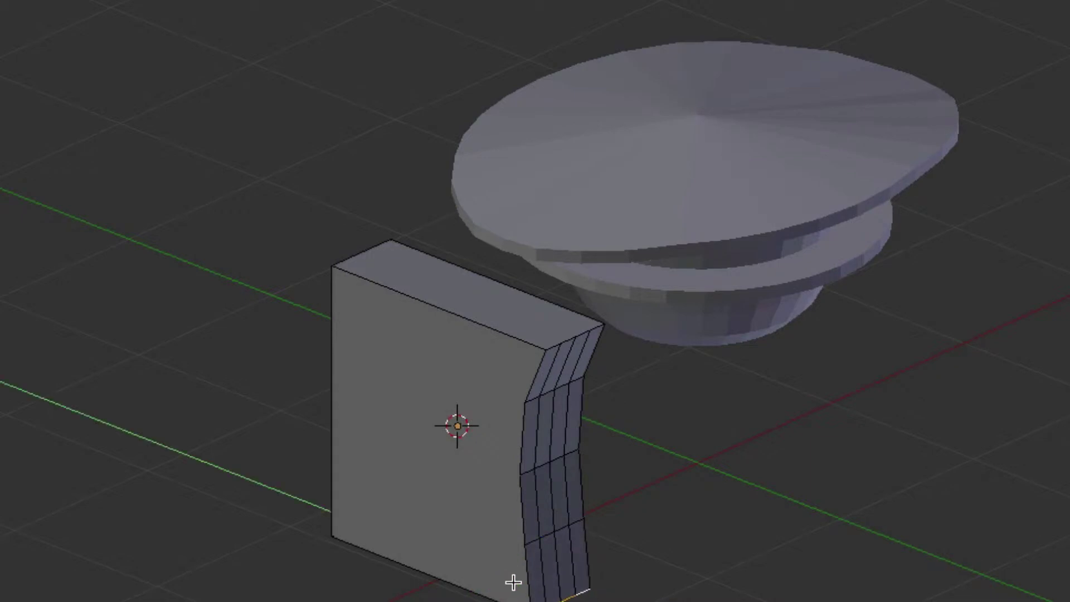
pyautogui.click(513, 577)
# Raise the middle row of edges on the subdivided side along the Z axis, closer to the second row
pyautogui.press('ctrl+KP_3')
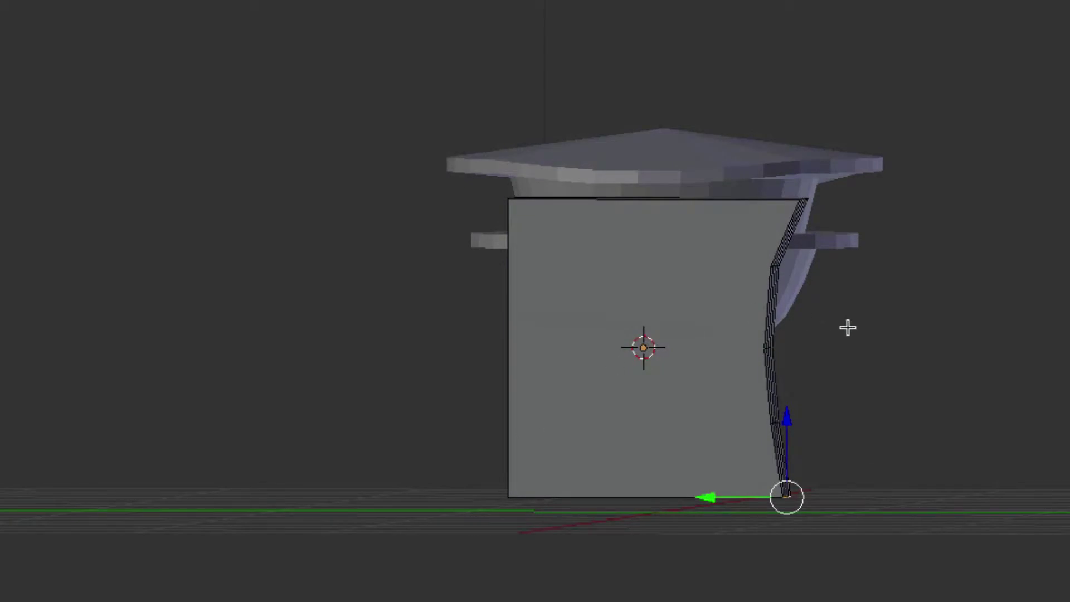
pyautogui.moveTo(845, 327); pyautogui.dragTo(657, 337, button='middle')
pyautogui.rightClick(610, 348)
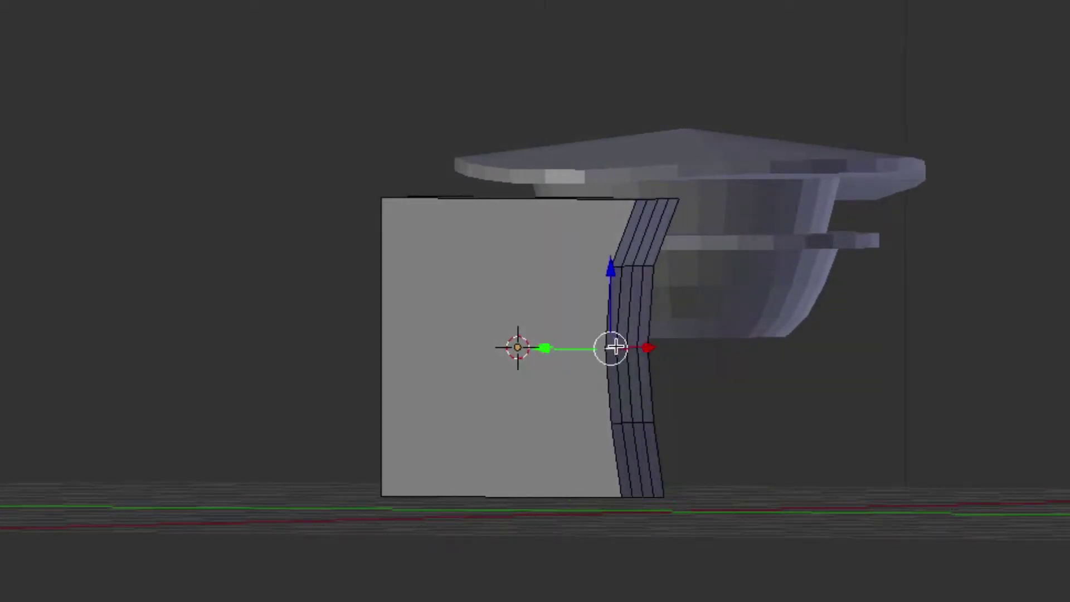
pyautogui.keyDown('shift'); pyautogui.rightClick(639, 348); pyautogui.keyUp('shift')
pyautogui.keyDown('shift'); pyautogui.rightClick(634, 359); pyautogui.keyUp('shift')
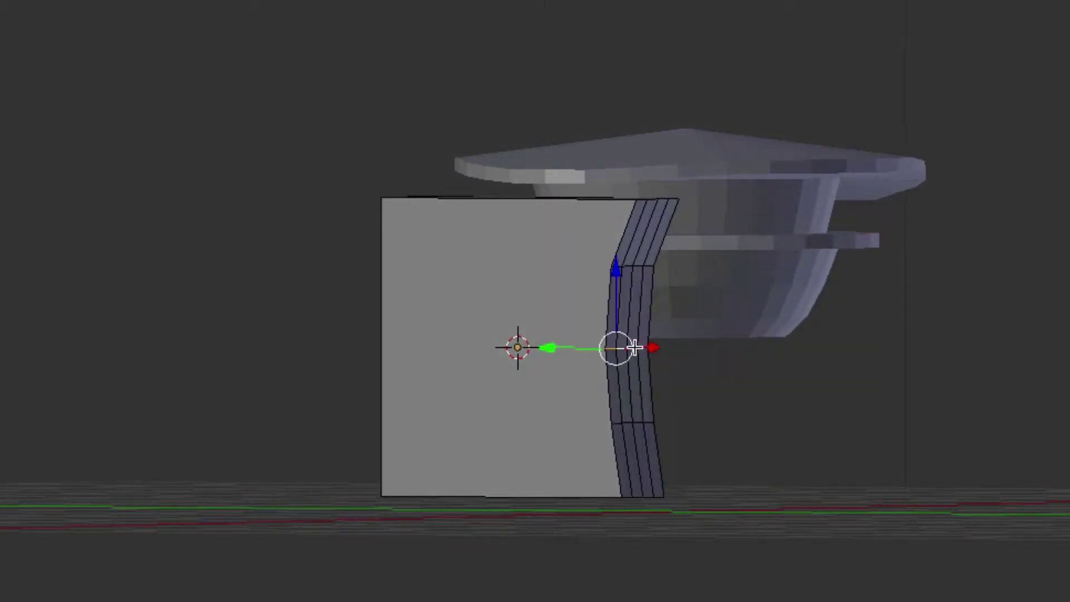
pyautogui.keyDown('shift'); pyautogui.rightClick(633, 347); pyautogui.keyUp('shift')
pyautogui.keyDown('shift'); pyautogui.rightClick(645, 346); pyautogui.keyUp('shift')
pyautogui.moveTo(633, 284); pyautogui.dragTo(624, 241)
# Raise the second row of edges from the top of the subdivided side slightly along the Z axis
pyautogui.rightClick(619, 267)
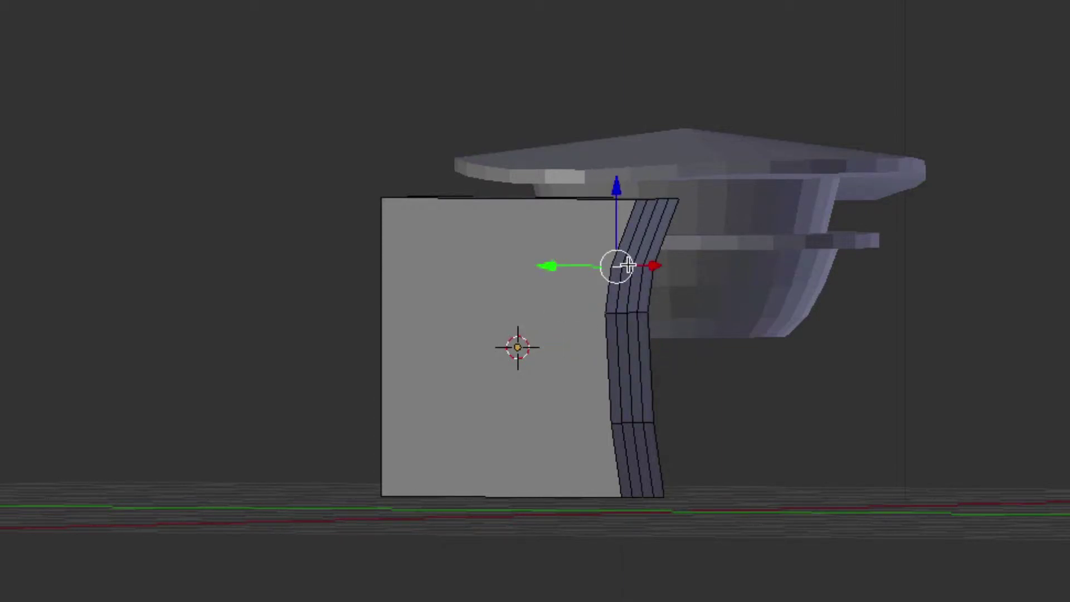
pyautogui.keyDown('shift'); pyautogui.rightClick(629, 266); pyautogui.keyUp('shift')
pyautogui.keyDown('shift'); pyautogui.rightClick(647, 265); pyautogui.keyUp('shift')
pyautogui.keyDown('shift'); pyautogui.rightClick(658, 266); pyautogui.keyUp('shift')
pyautogui.keyDown('shift'); pyautogui.rightClick(639, 265); pyautogui.keyUp('shift')
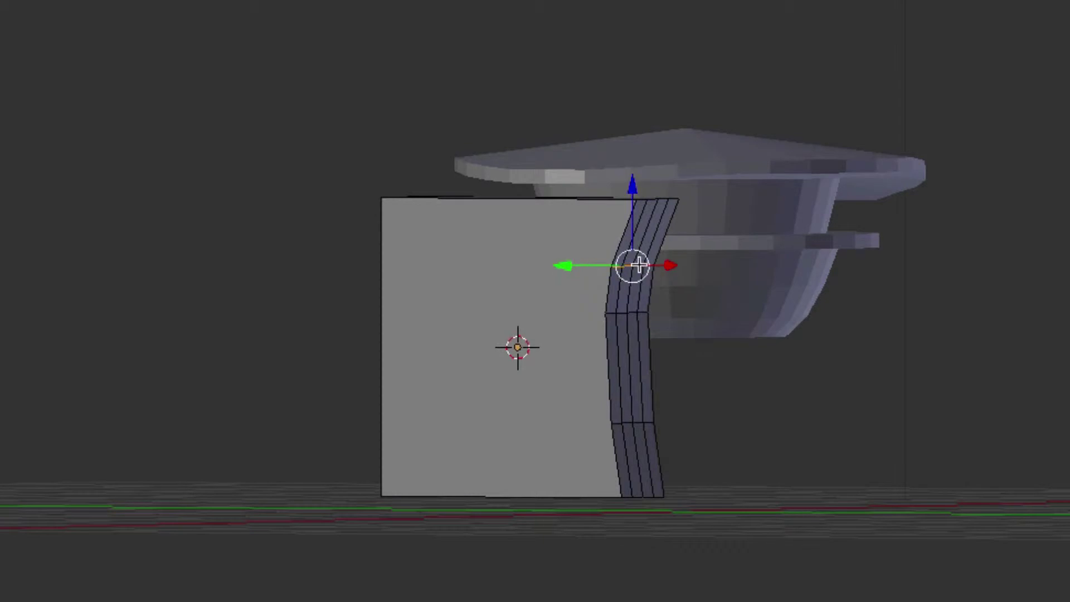
pyautogui.moveTo(635, 218); pyautogui.dragTo(635, 203)
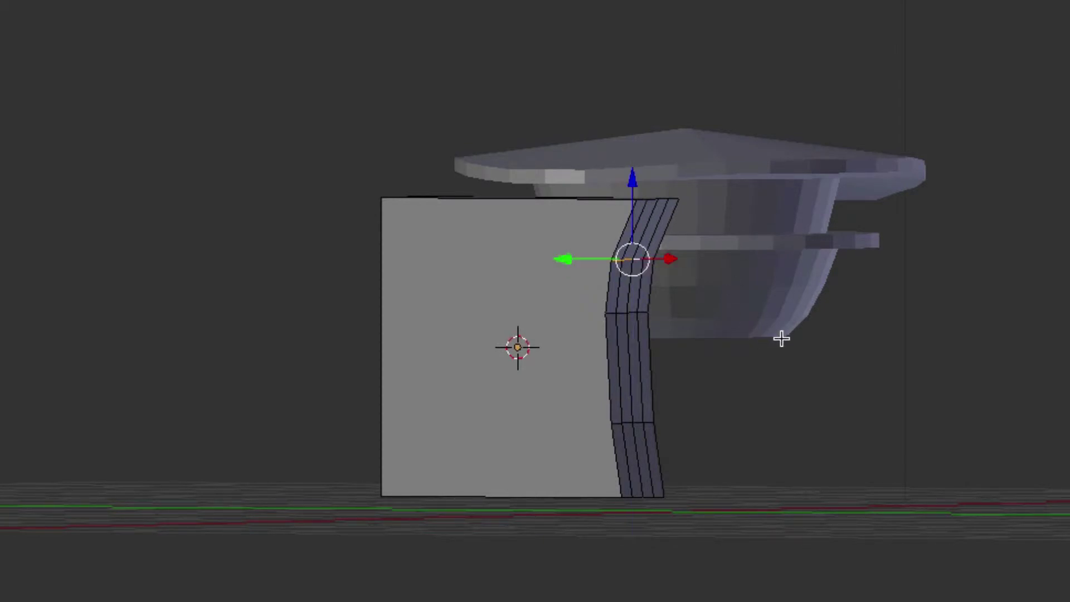
# Return to Object Mode and scale the block down along the X axis into a thin upright panel
pyautogui.moveTo(781, 337); pyautogui.dragTo(794, 411, button='middle')
pyautogui.press('Tab')
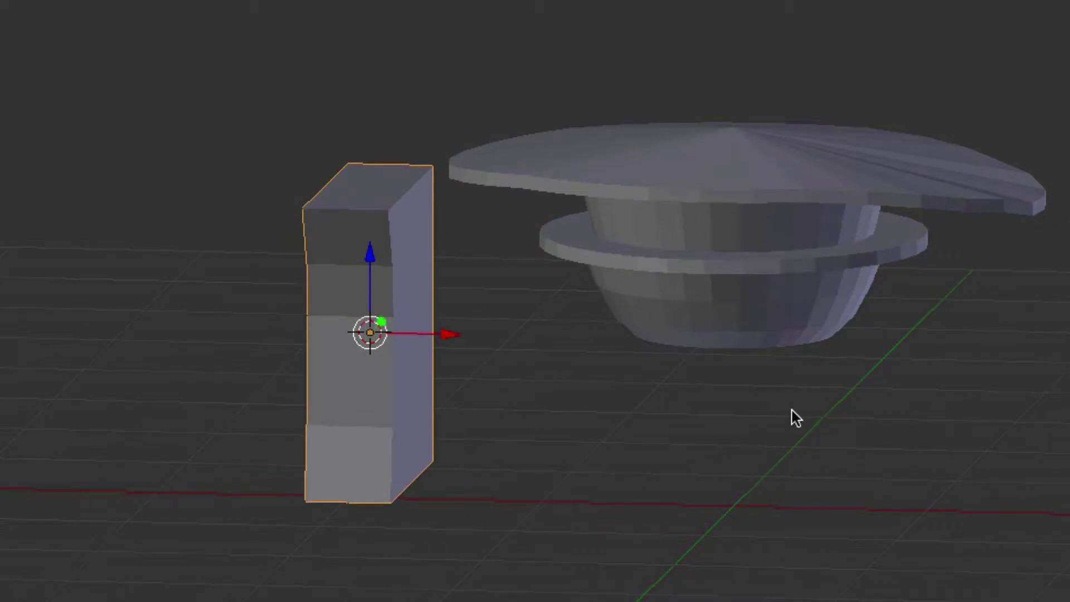
pyautogui.press('s')
pyautogui.press('x')
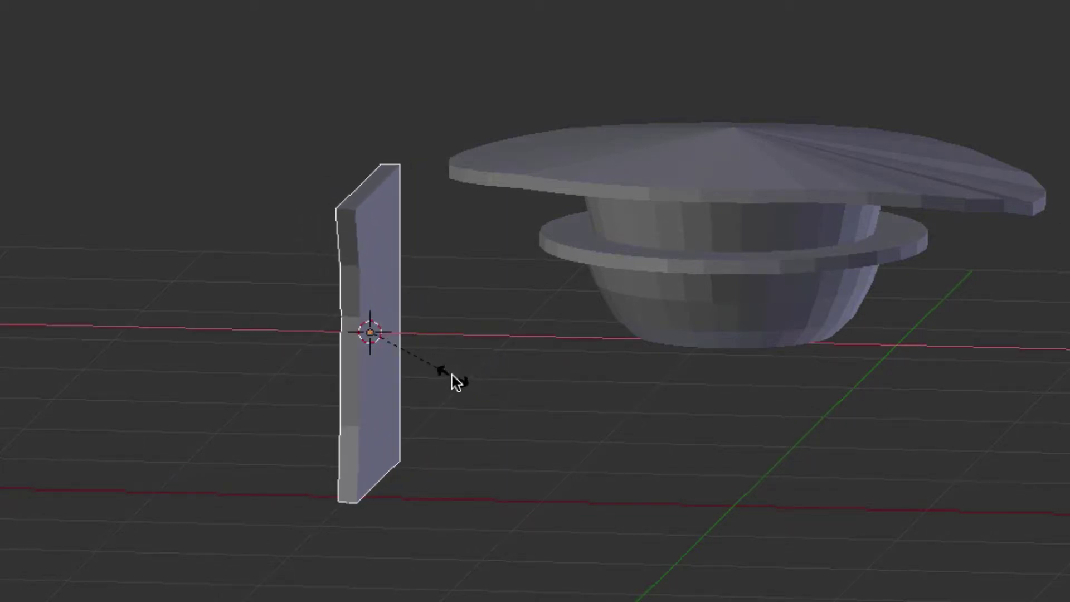
pyautogui.click(419, 367)
pyautogui.moveTo(422, 367); pyautogui.dragTo(465, 364, button='middle')
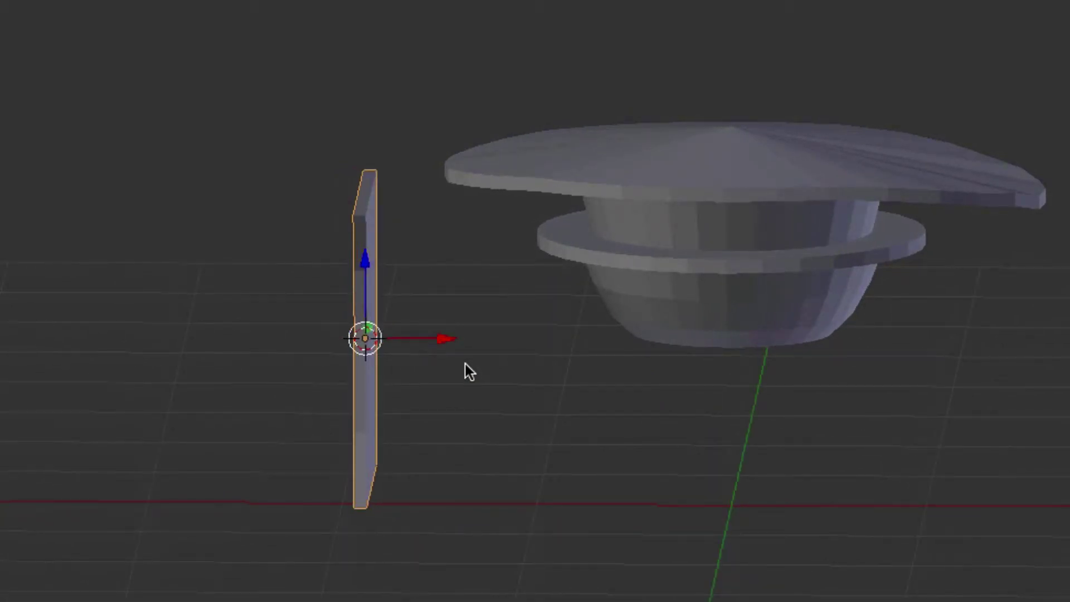
pyautogui.press('s')
pyautogui.press('x')
pyautogui.click(484, 366)
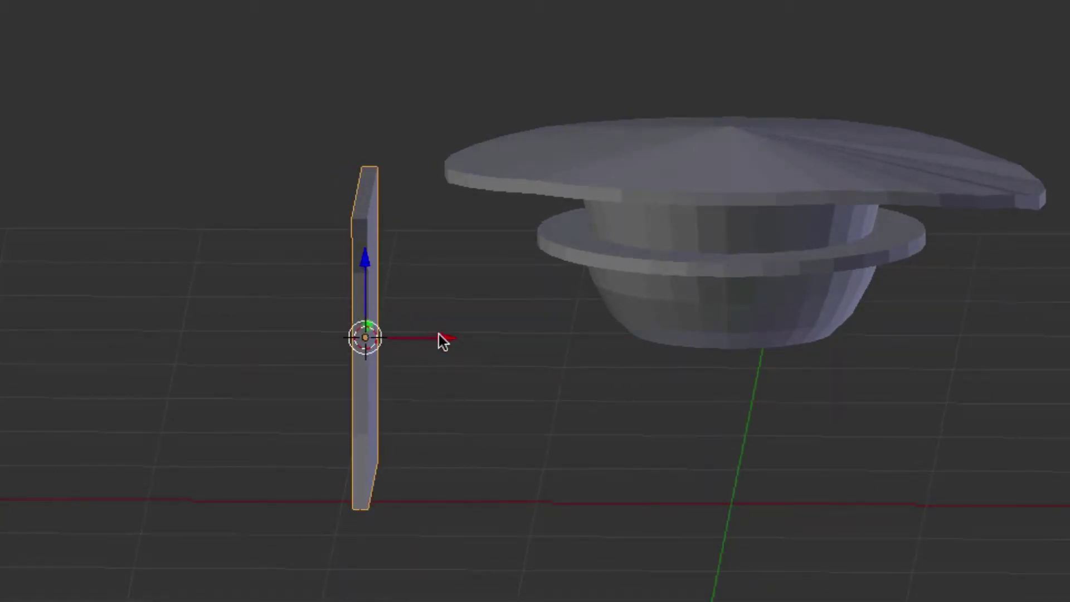
# Move the panel along X and down along Z, centring it under the cap's middle in front view
pyautogui.moveTo(439, 338); pyautogui.dragTo(622, 351)
pyautogui.moveTo(559, 258); pyautogui.dragTo(602, 329)
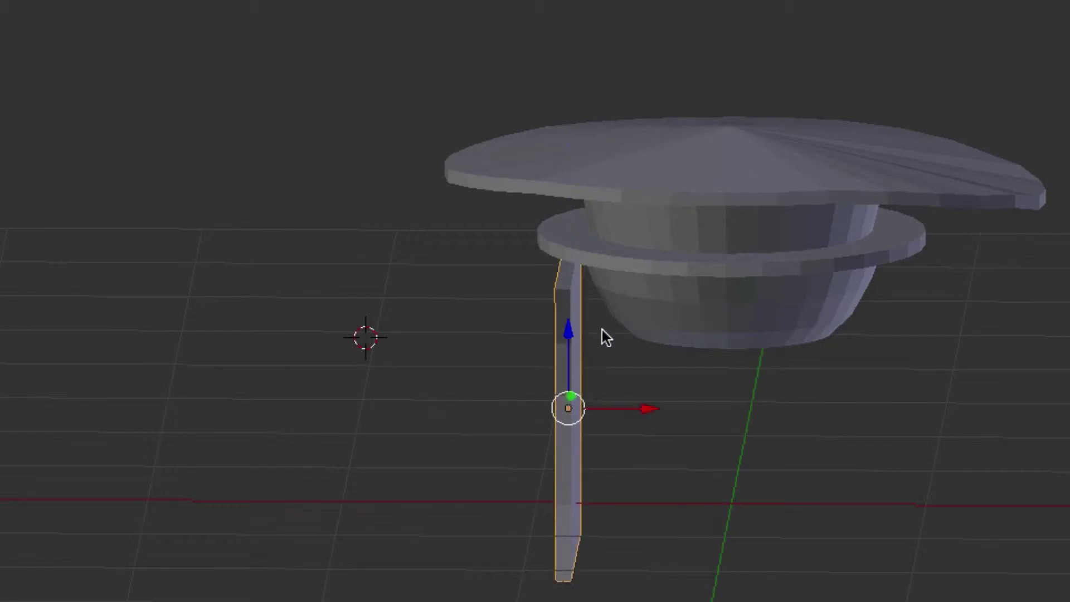
pyautogui.moveTo(647, 407); pyautogui.dragTo(706, 406)
pyautogui.scroll(-4, 717, 400)
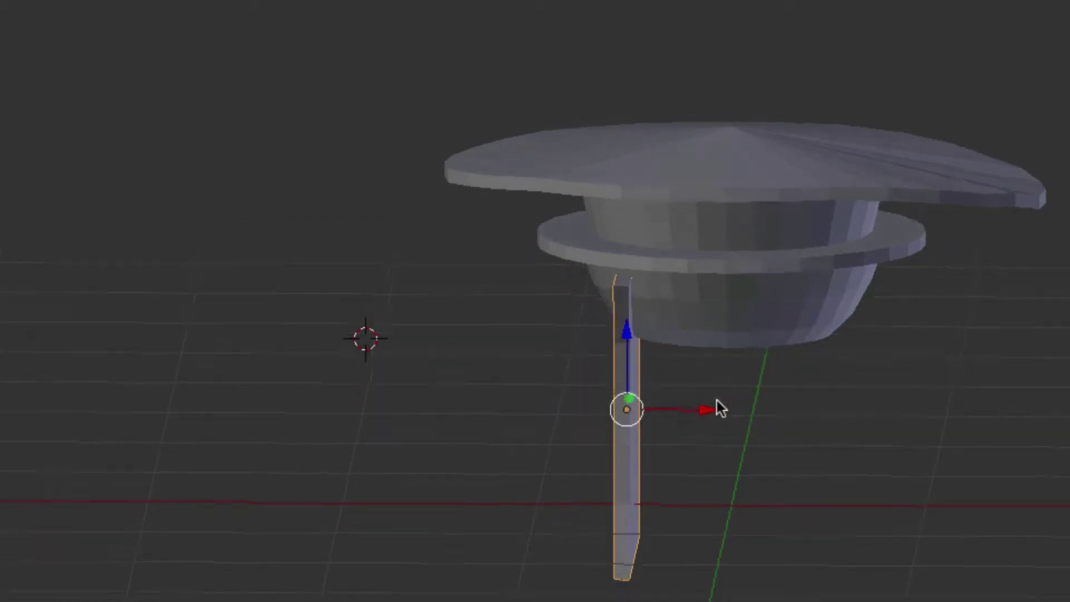
pyautogui.scroll(-3, 717, 400)
pyautogui.scroll(2, 717, 401)
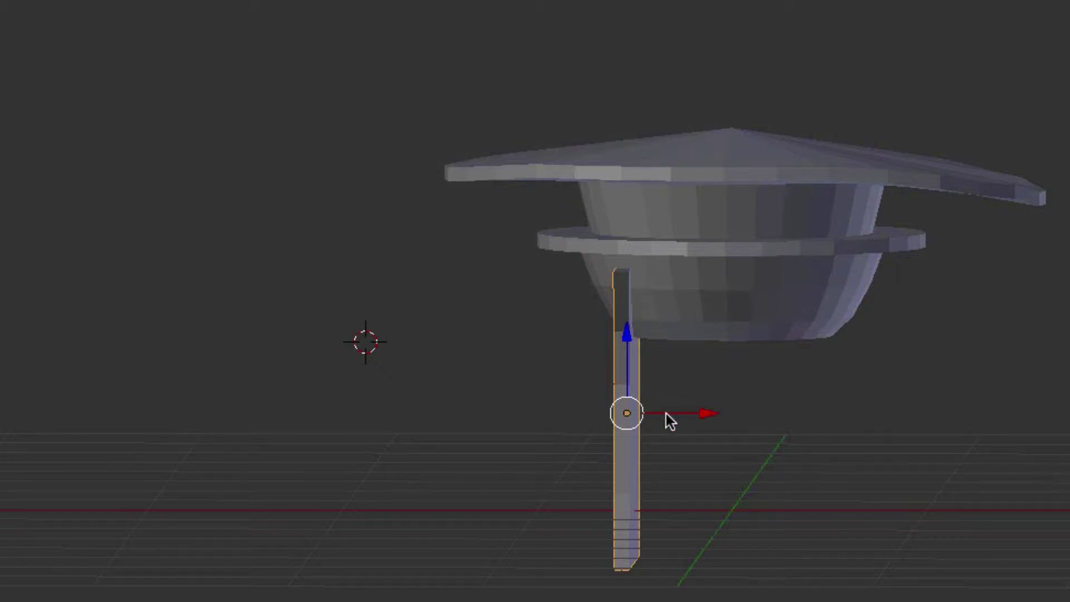
pyautogui.press('KP_1')
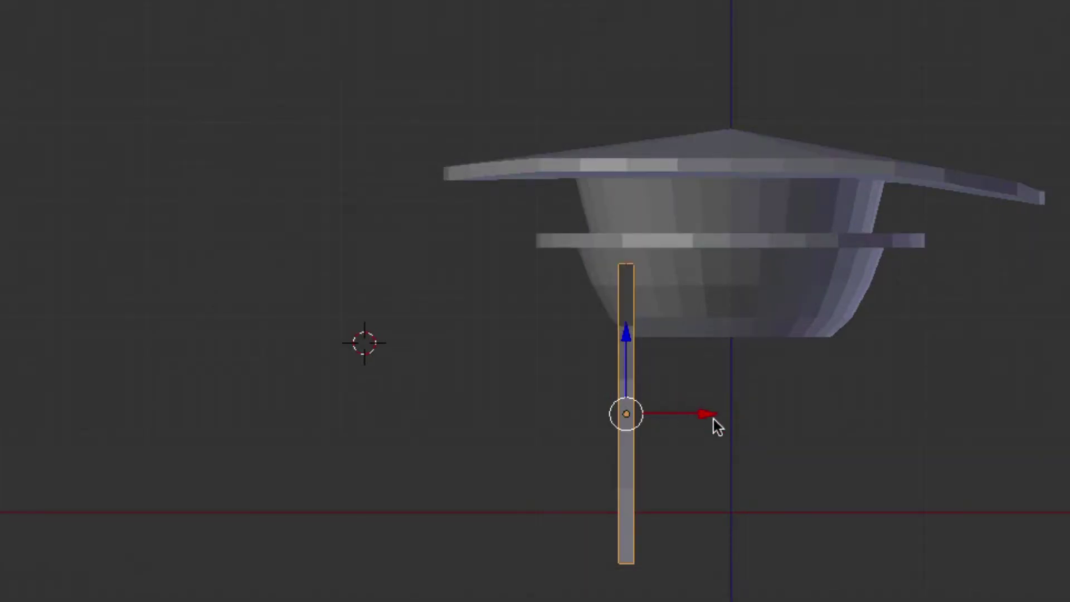
pyautogui.moveTo(713, 419); pyautogui.dragTo(807, 416)
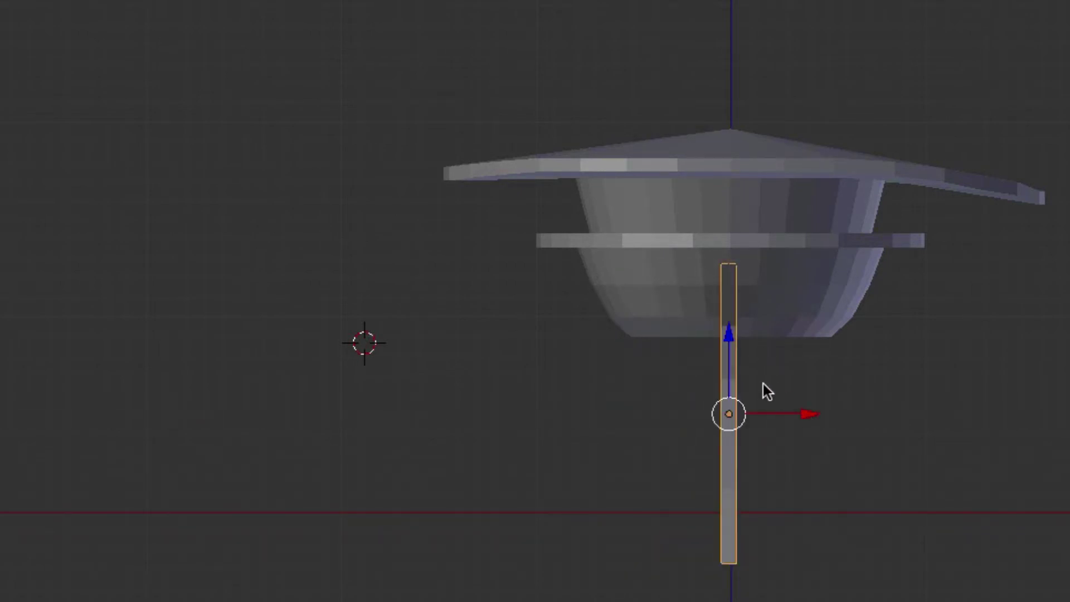
# Try to shift the whole panel along the X axis, and undo that move
pyautogui.moveTo(570, 343); pyautogui.dragTo(777, 366, button='middle')
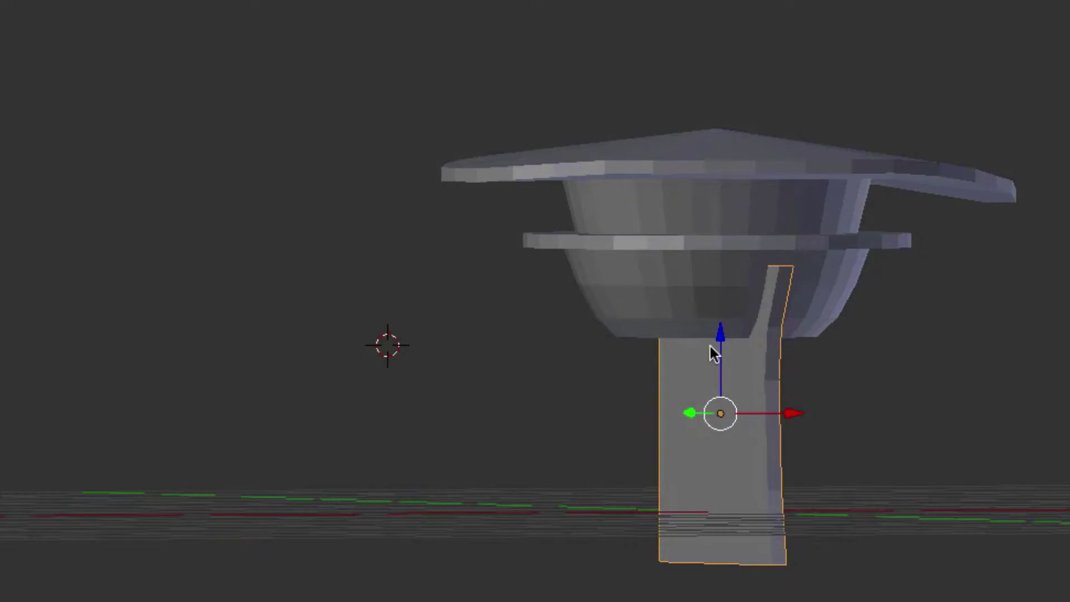
pyautogui.rightClick(719, 327)
pyautogui.moveTo(719, 327); pyautogui.dragTo(820, 241, button='middle')
pyautogui.moveTo(757, 304); pyautogui.dragTo(778, 303, button='middle')
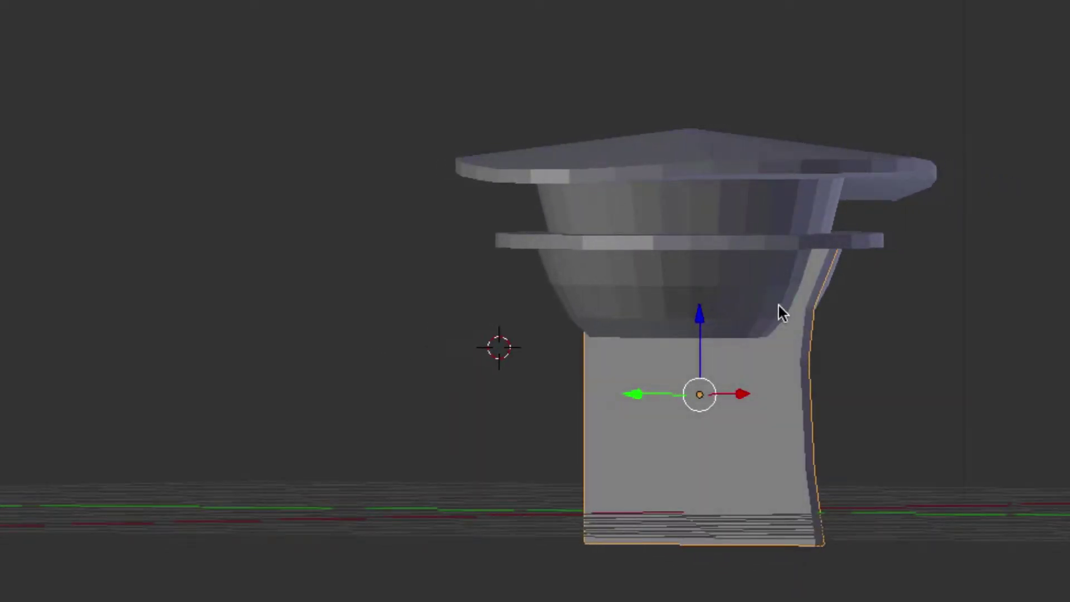
pyautogui.press('g')
pyautogui.press('x')
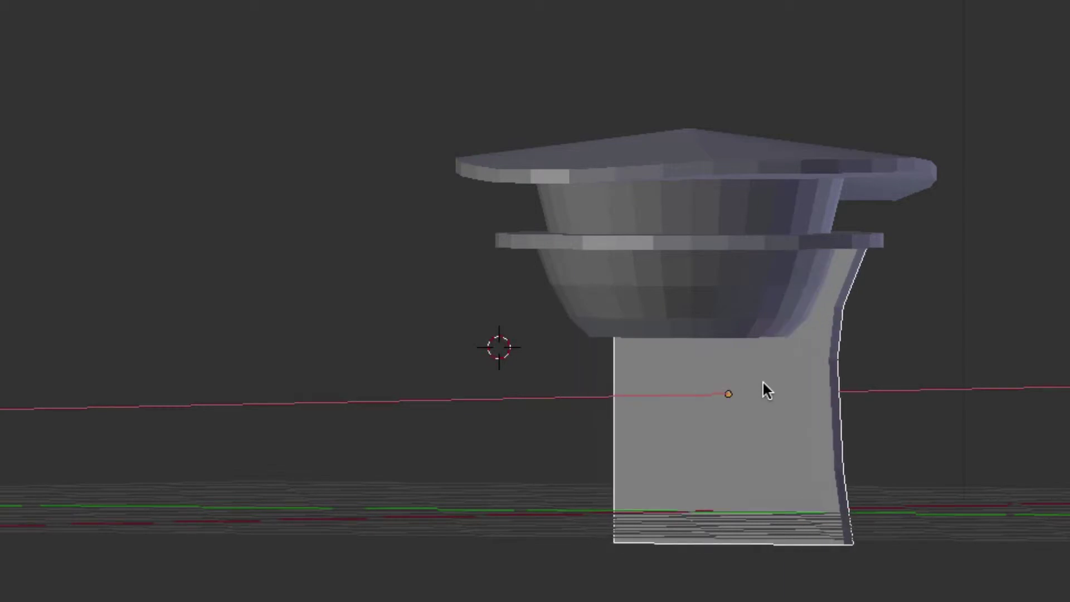
pyautogui.click(763, 381)
pyautogui.hotkey('ctrl', 'z')
# Adjust the panel's position beneath the cap by moving it slightly along the Y axis
pyautogui.hscroll(10, 874, 386)
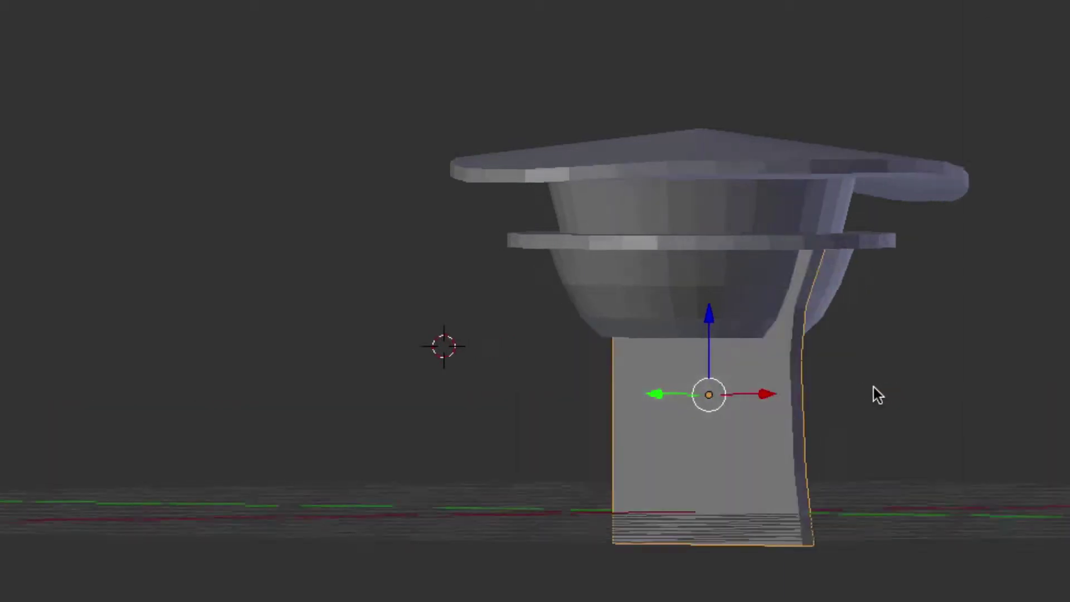
pyautogui.hscroll(-10, 882, 393)
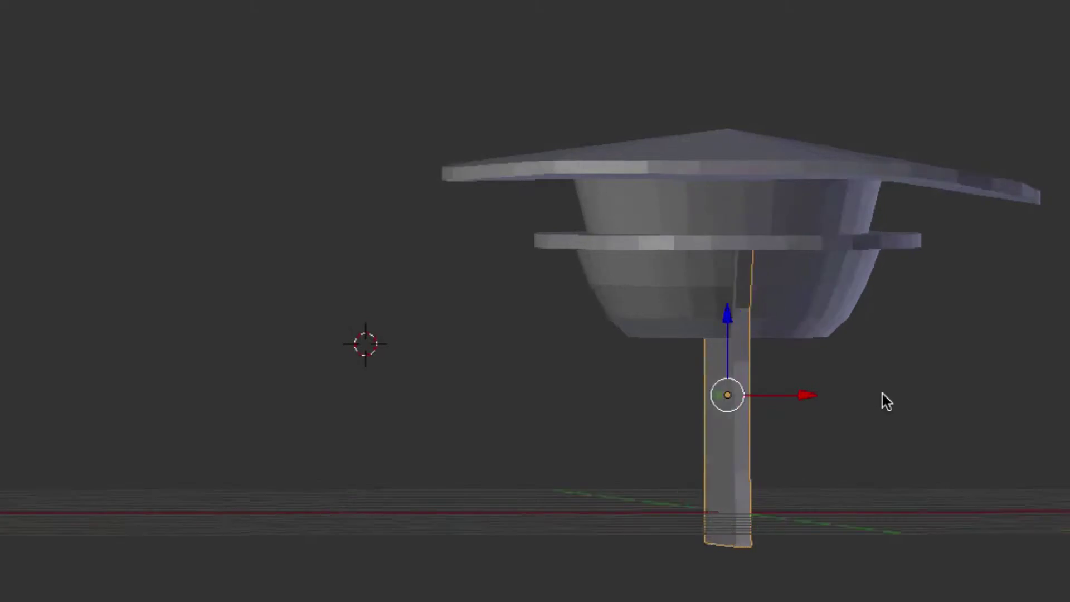
pyautogui.hscroll(-2, 730, 352)
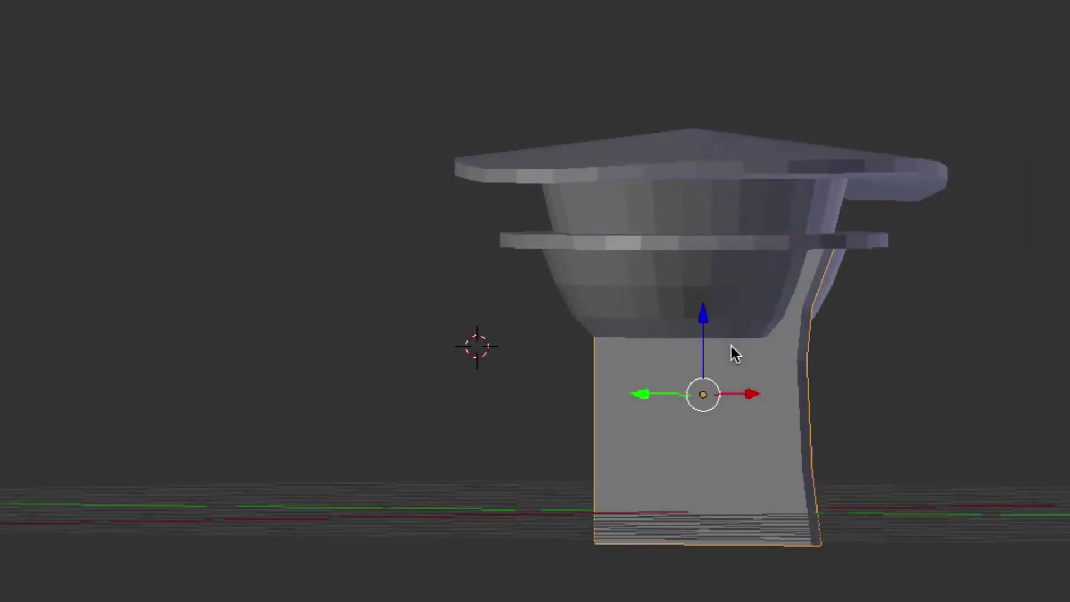
pyautogui.scroll(10, 646, 400)
pyautogui.scroll(-10, 651, 399)
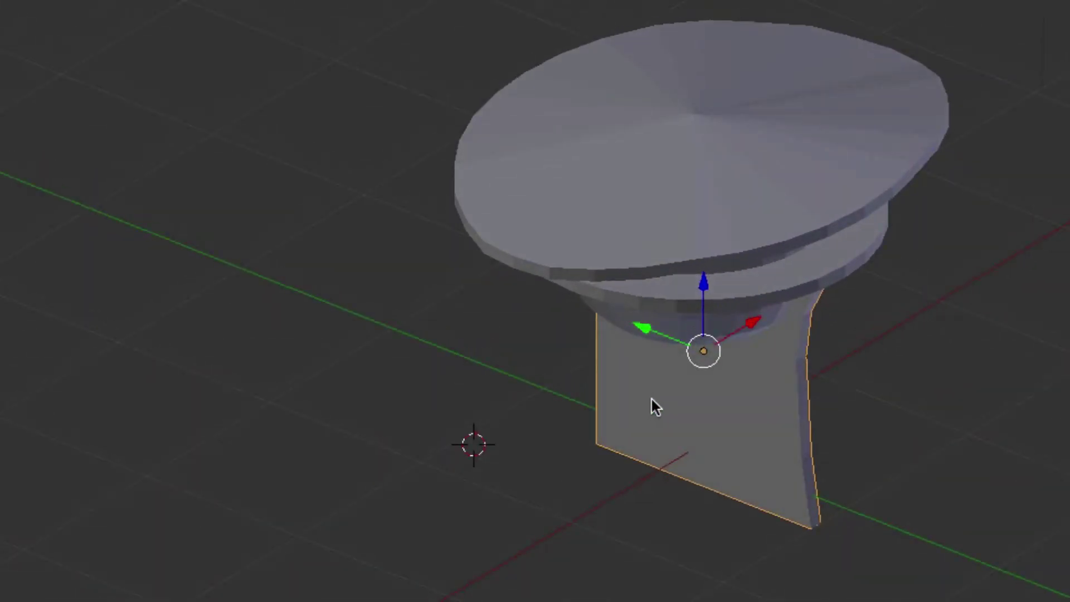
pyautogui.hscroll(-2, 675, 376)
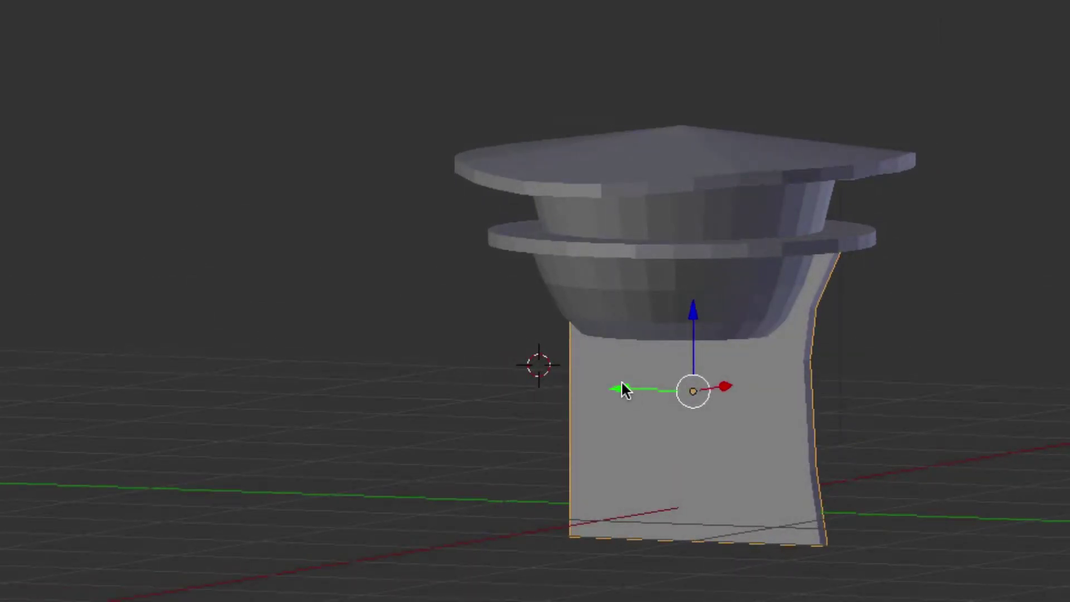
pyautogui.moveTo(621, 383); pyautogui.dragTo(630, 382)
pyautogui.hscroll(-5, 747, 363)
pyautogui.scroll(-3, 748, 361)
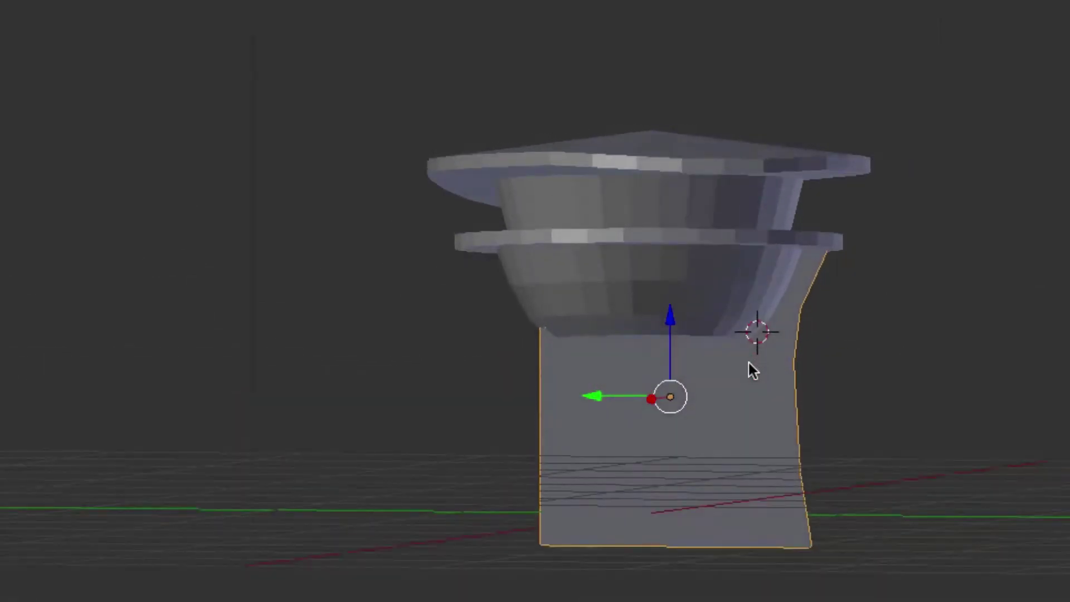
pyautogui.scroll(2, 746, 358)
pyautogui.hscroll(5, 743, 355)
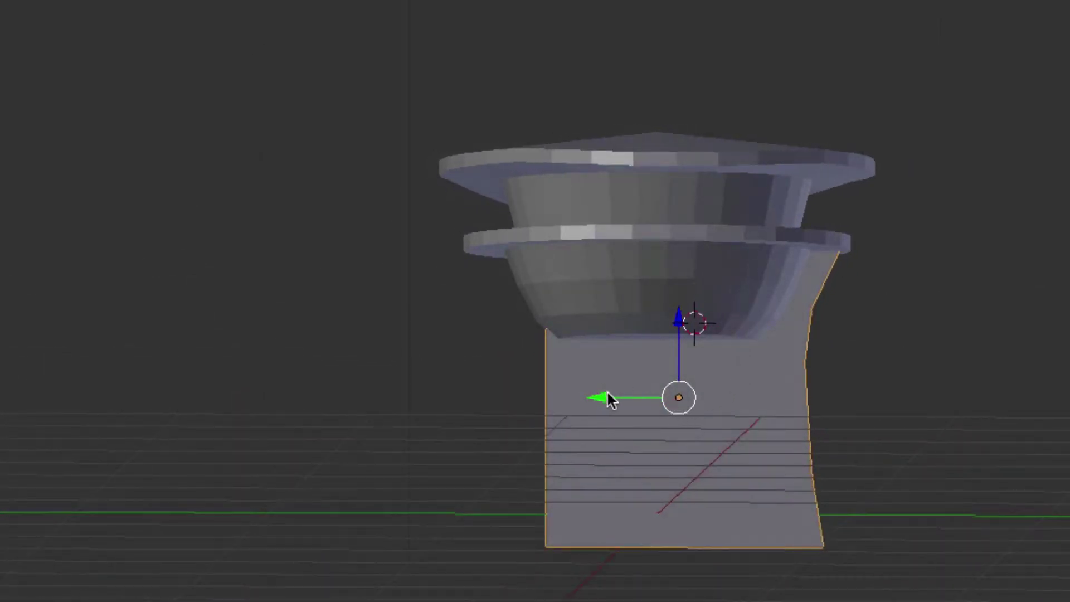
pyautogui.moveTo(608, 392); pyautogui.dragTo(594, 388)
pyautogui.hscroll(-5, 933, 331)
# Enter Edit Mode on the panel and raise the second row of edges on its curved side slightly along Z
pyautogui.press('Tab')
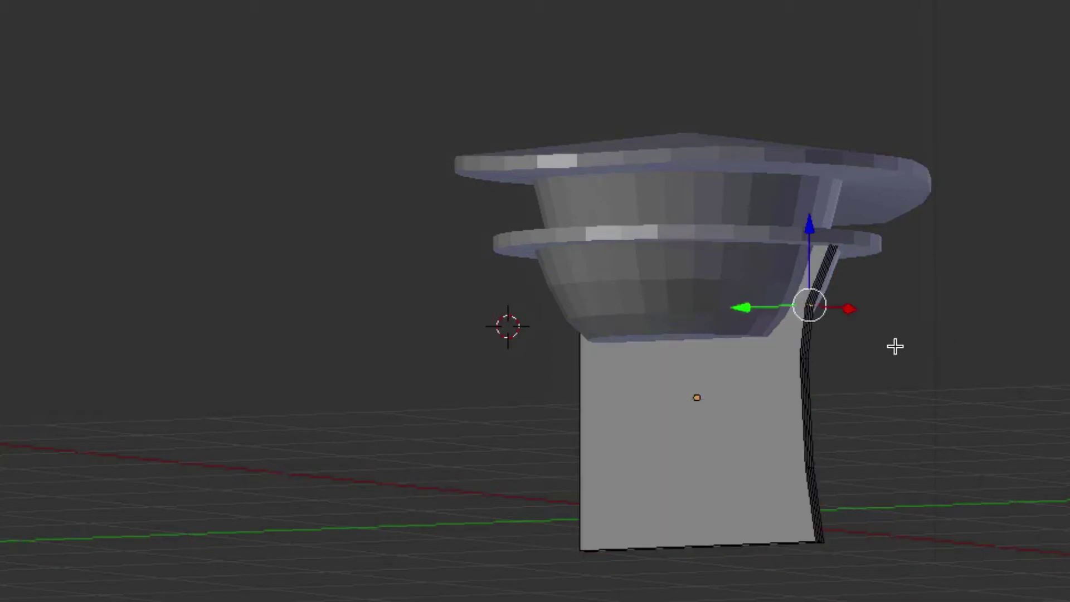
pyautogui.hscroll(10, 899, 347)
pyautogui.hscroll(8, 888, 352)
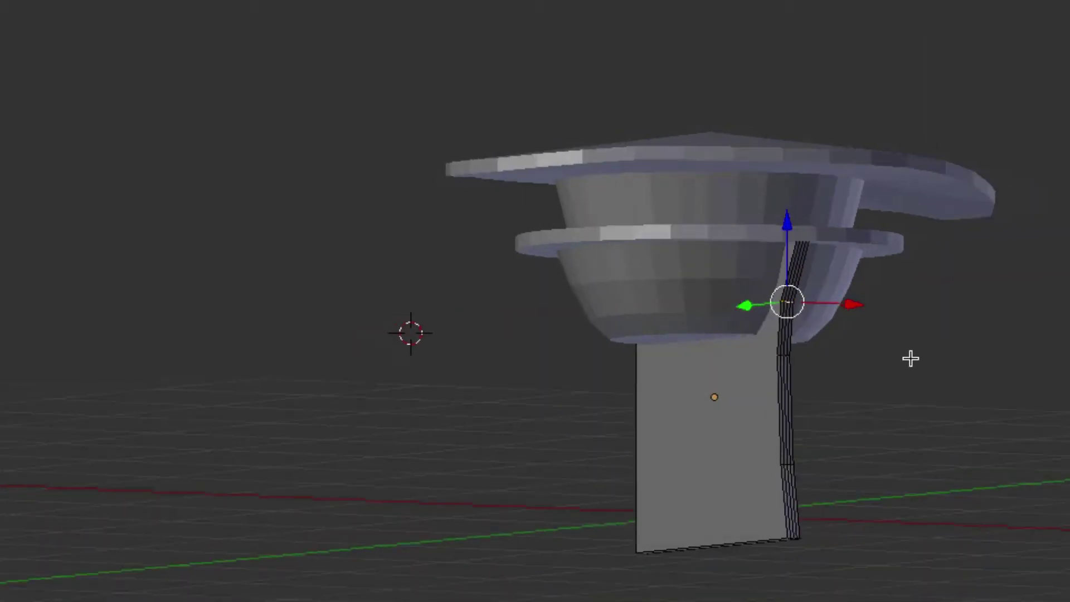
pyautogui.moveTo(808, 235)
pyautogui.mouseDown()
pyautogui.moveTo(808, 212)
pyautogui.moveTo(805, 222)
pyautogui.mouseUp()
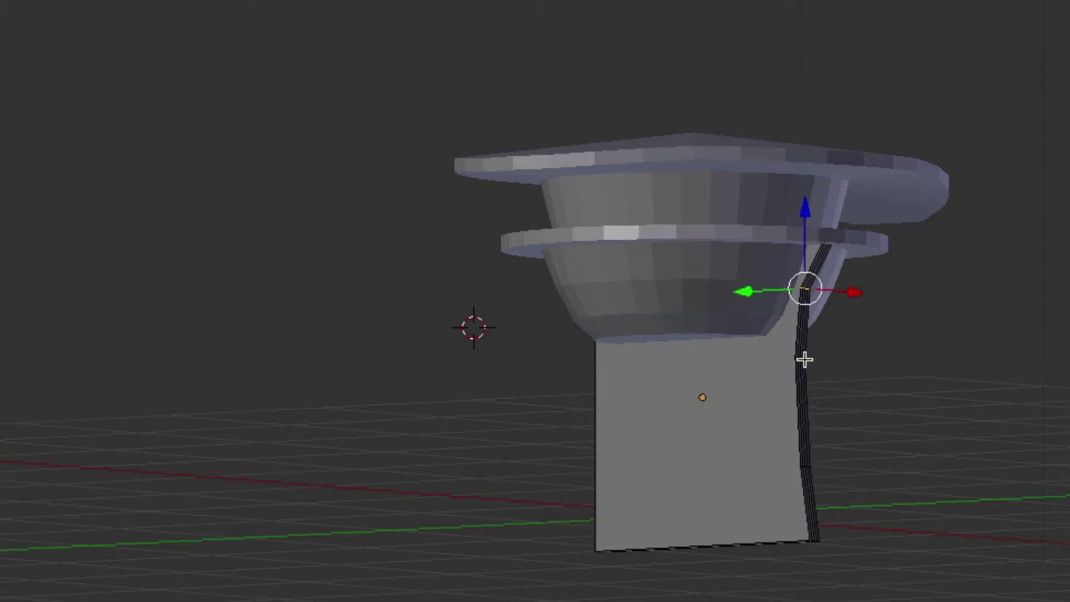
# Select the third row of edges from the top of the panel's curved side and raise it along the Z axis
pyautogui.moveTo(842, 365); pyautogui.dragTo(832, 361, button='middle')
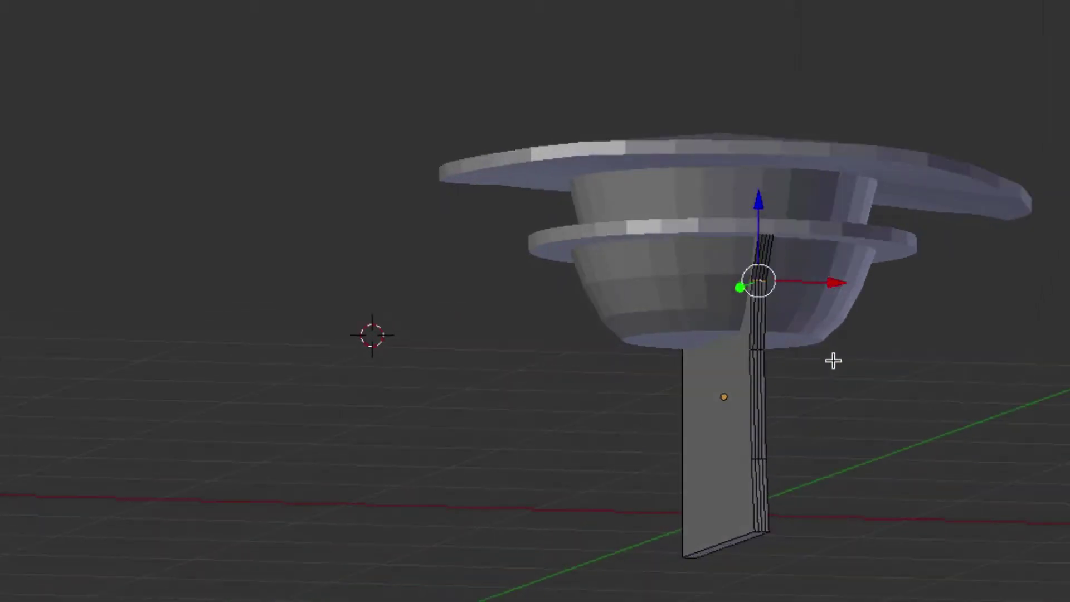
pyautogui.scroll(3, 831, 359)
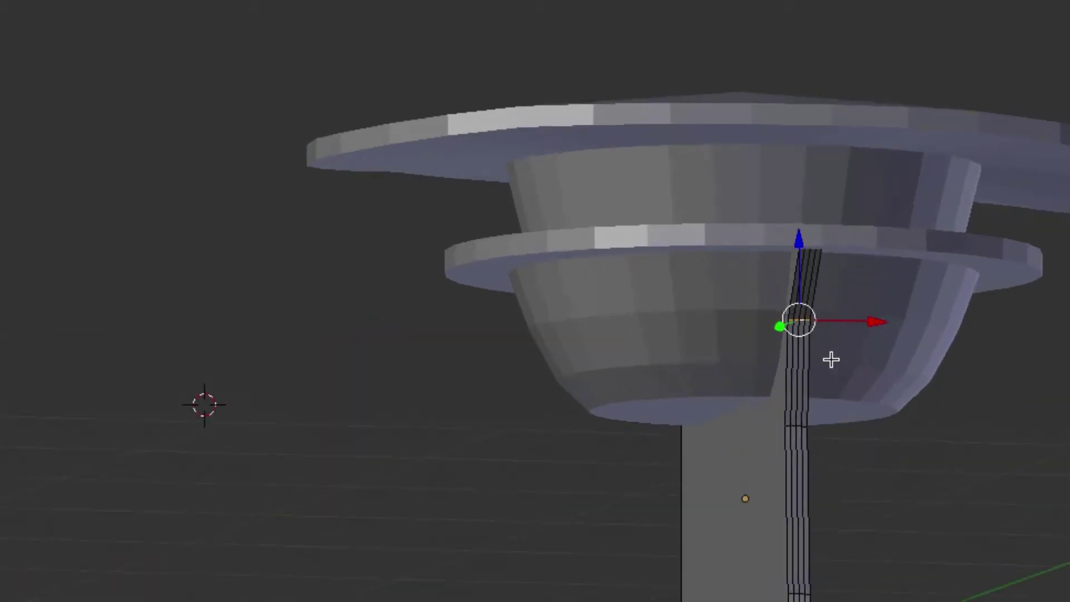
pyautogui.rightClick(790, 428)
pyautogui.keyDown('alt'); pyautogui.rightClick(800, 429); pyautogui.keyUp('alt')
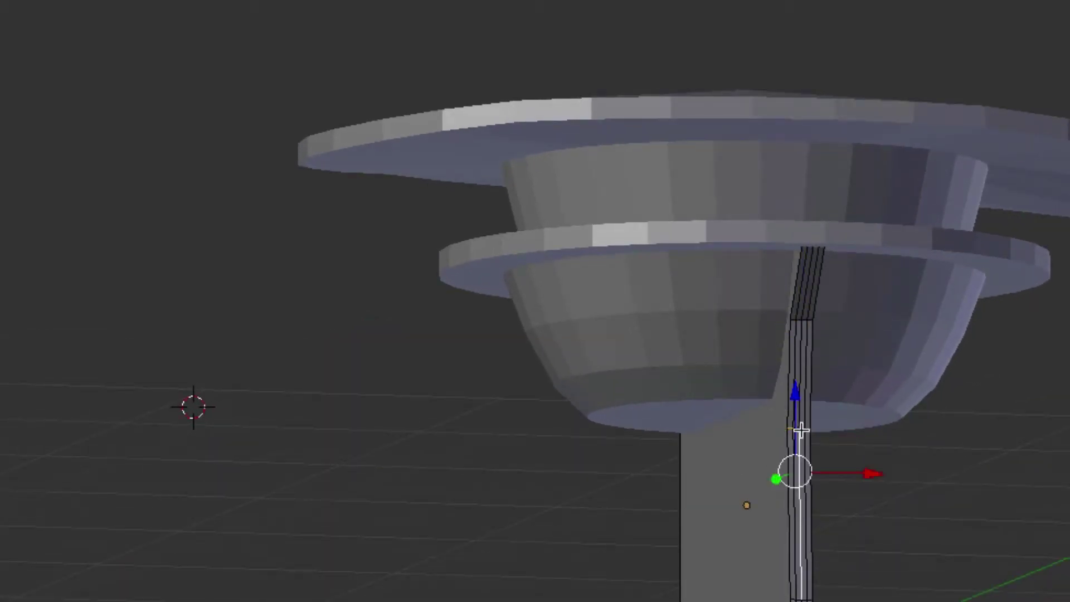
pyautogui.keyDown('alt'); pyautogui.rightClick(800, 435); pyautogui.keyUp('alt')
pyautogui.keyDown('alt'); pyautogui.rightClick(818, 428); pyautogui.keyUp('alt')
pyautogui.keyDown('alt'); pyautogui.rightClick(814, 428); pyautogui.keyUp('alt')
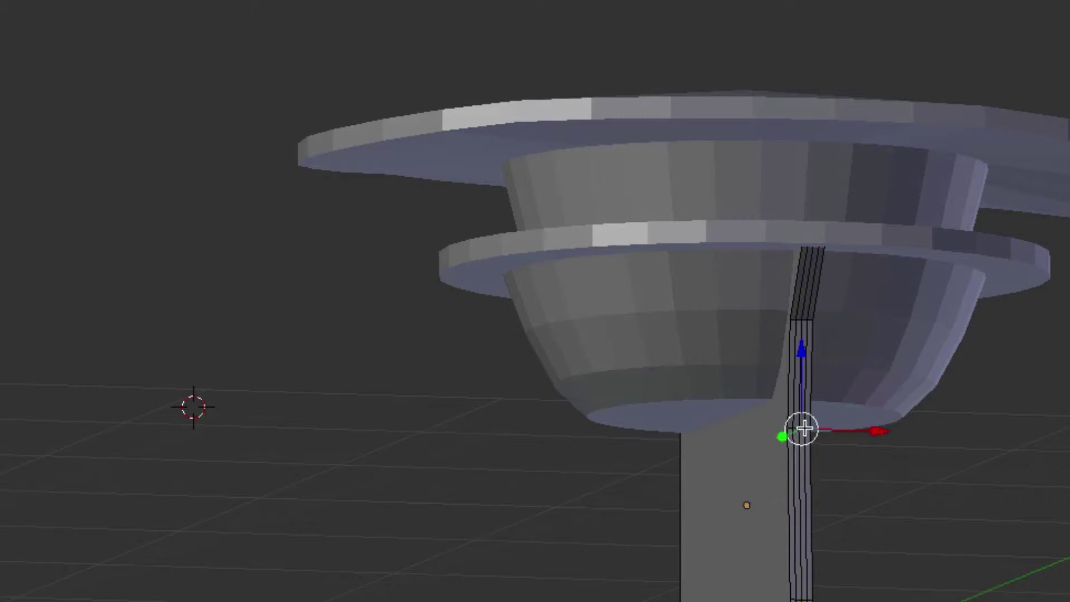
pyautogui.rightClick(803, 426)
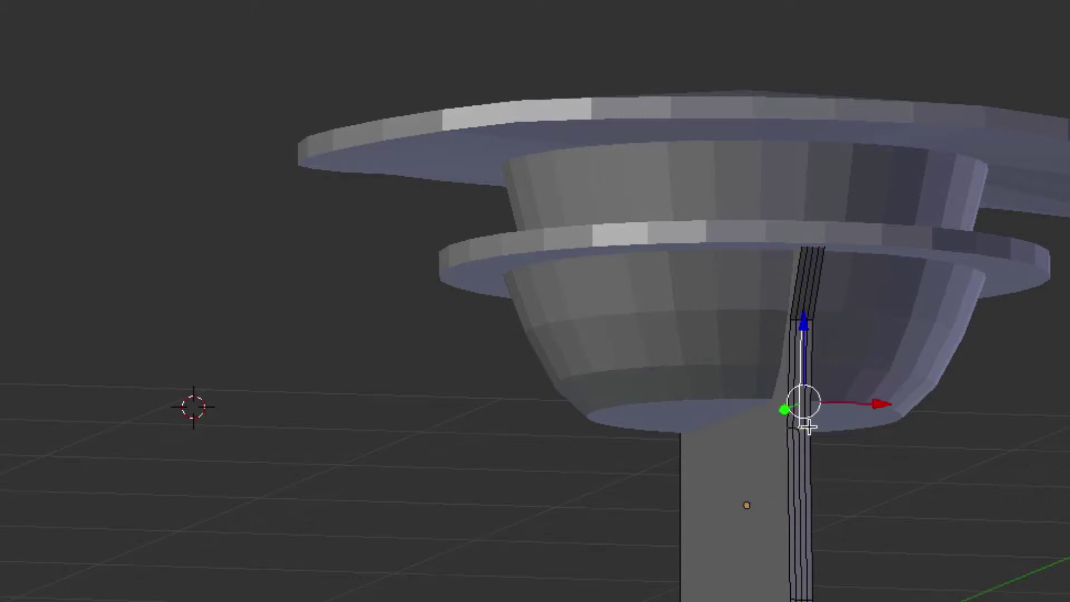
pyautogui.rightClick(791, 427)
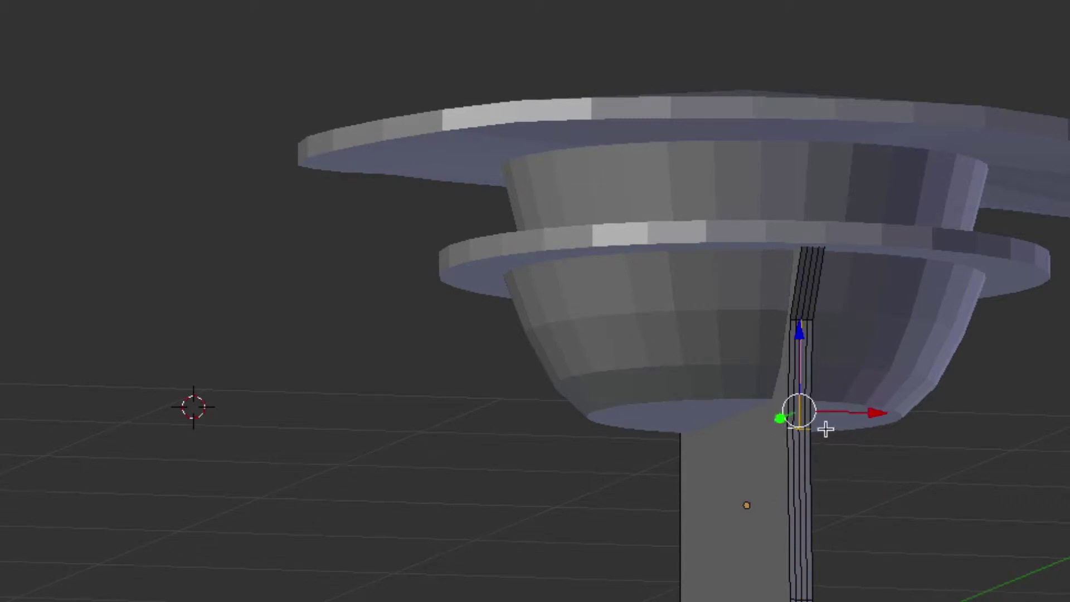
pyautogui.rightClick(797, 407)
pyautogui.moveTo(840, 451); pyautogui.dragTo(873, 445, button='middle')
pyautogui.press('g')
pyautogui.press('y')
pyautogui.rightClick(800, 444)
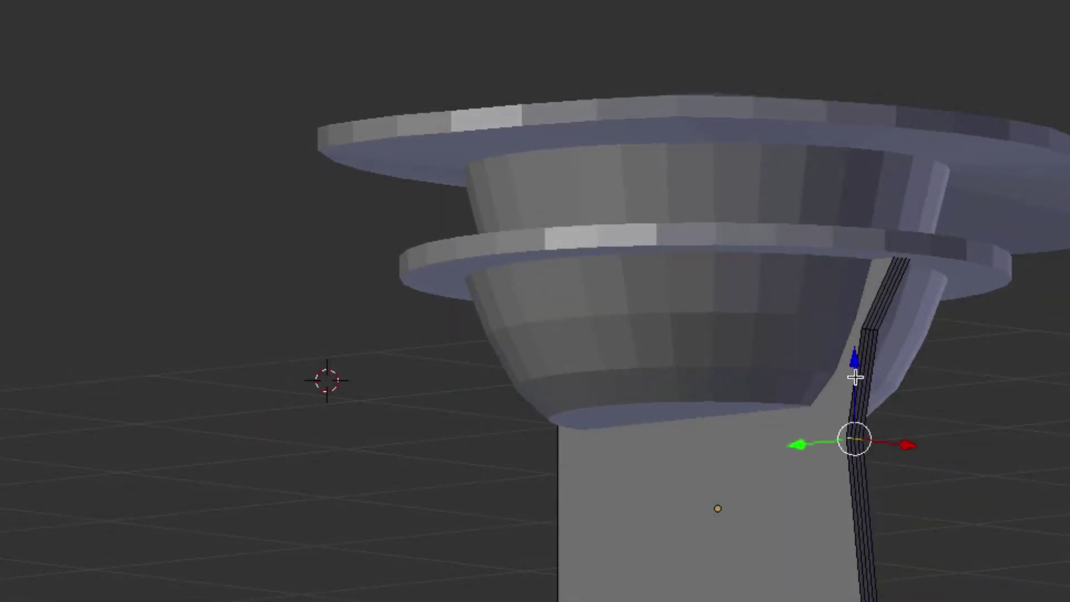
pyautogui.press('g')
pyautogui.press('z')
pyautogui.click(850, 335)
# Fine-tune the third edge row's height along Z and shift it slightly outward along the Y axis
pyautogui.moveTo(926, 375); pyautogui.dragTo(941, 380, button='middle')
pyautogui.press('g')
pyautogui.press('z')
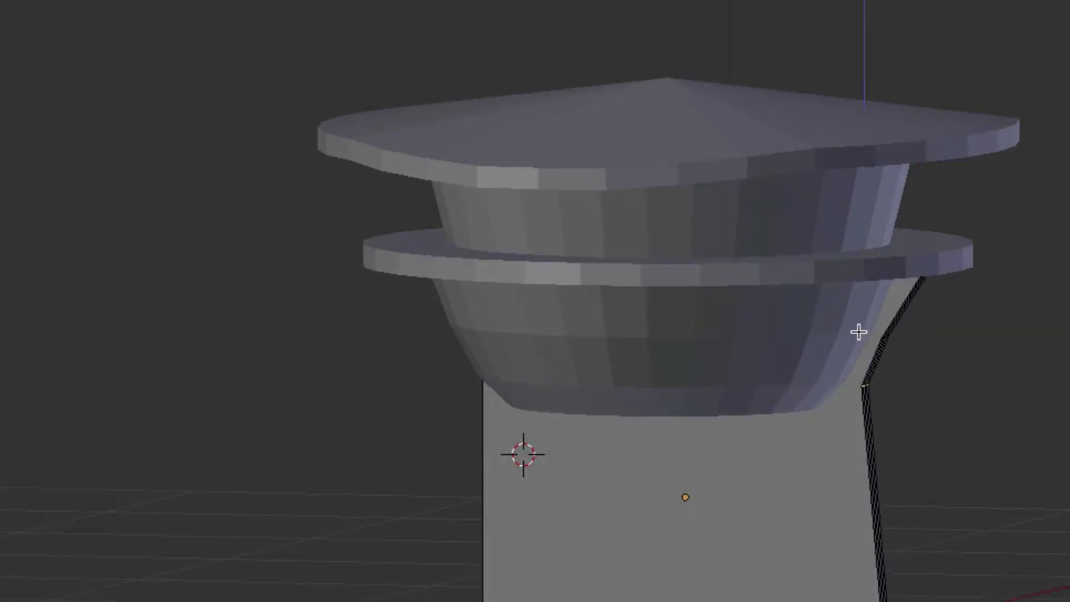
pyautogui.click(858, 332)
pyautogui.press('g')
pyautogui.press('y')
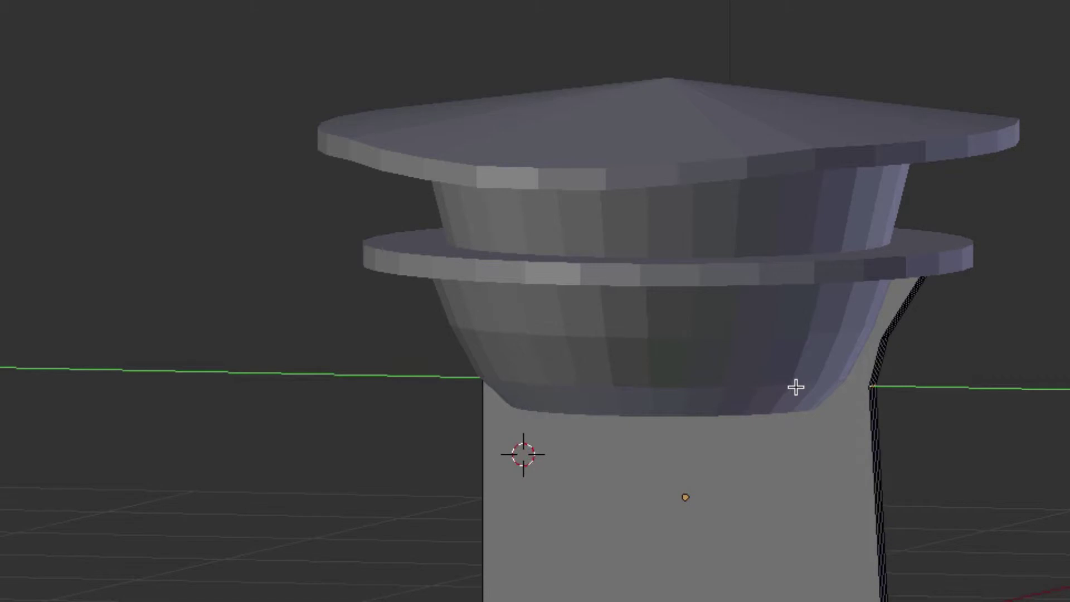
pyautogui.click(799, 387)
pyautogui.moveTo(1042, 506); pyautogui.dragTo(1049, 511, button='middle')
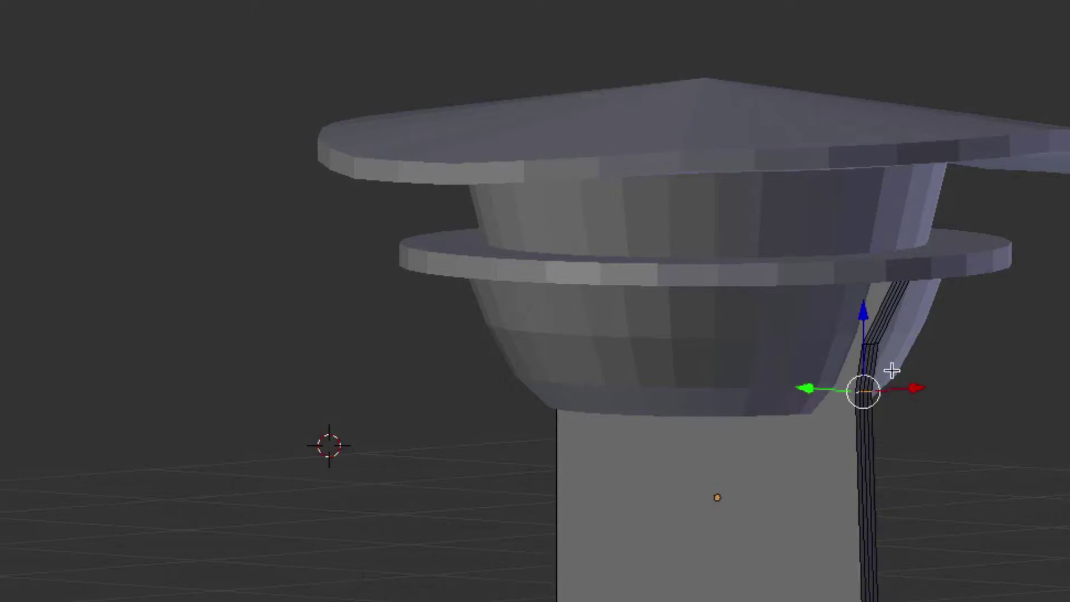
pyautogui.moveTo(863, 326); pyautogui.dragTo(861, 330)
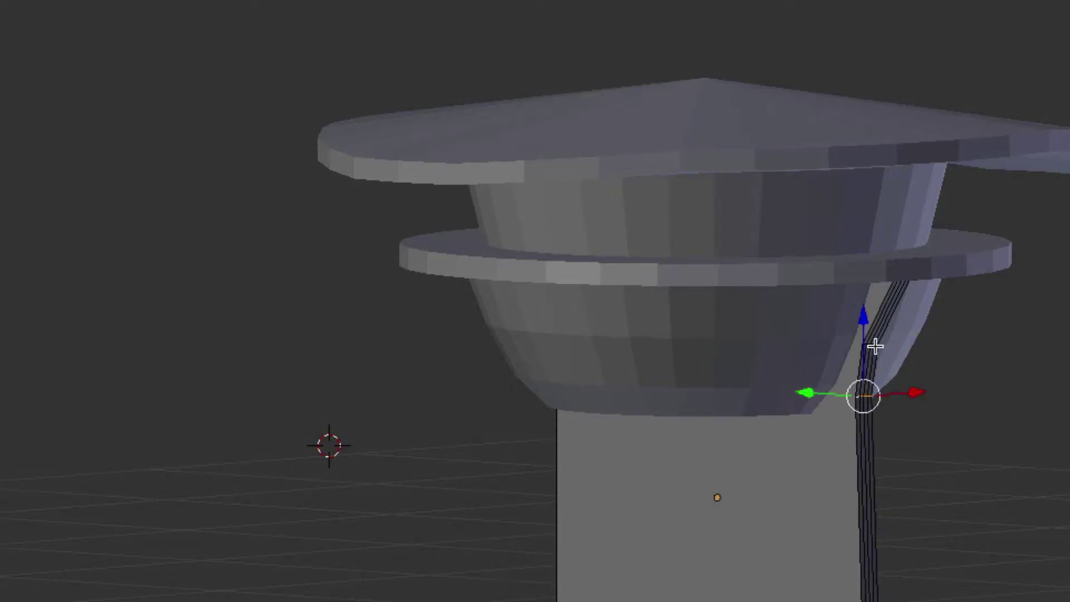
# Select the second row of edges from the top of the curved side and raise it along Z, closer to the panel's top
pyautogui.rightClick(870, 348)
pyautogui.rightClick(875, 342)
pyautogui.moveTo(897, 345); pyautogui.dragTo(878, 345, button='middle')
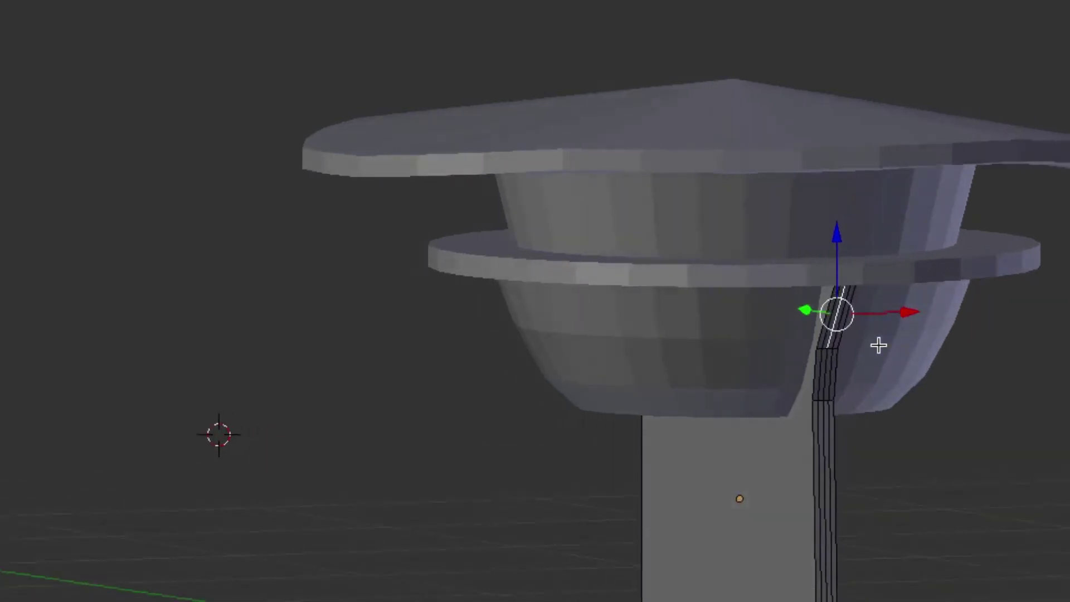
pyautogui.rightClick(834, 348)
pyautogui.rightClick(829, 350)
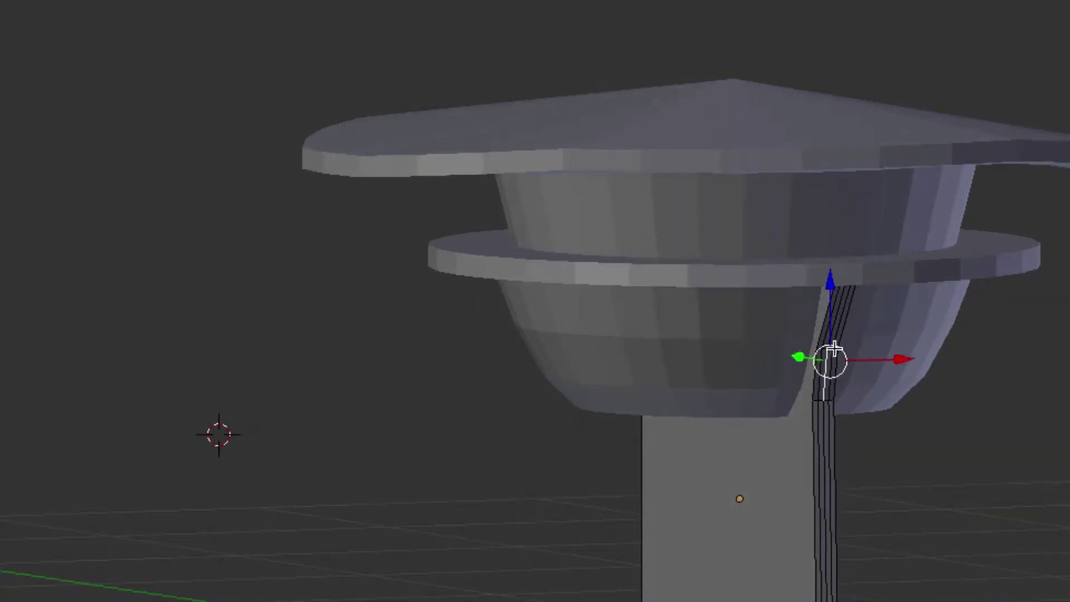
pyautogui.keyDown('shift'); pyautogui.rightClick(836, 353); pyautogui.keyUp('shift')
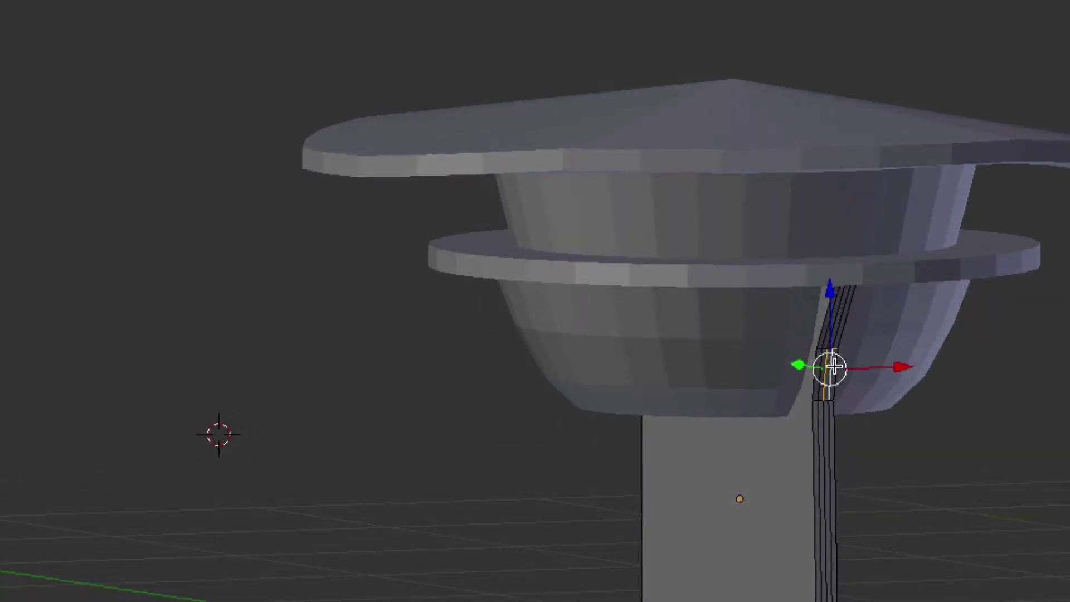
pyautogui.scroll(4, 833, 366)
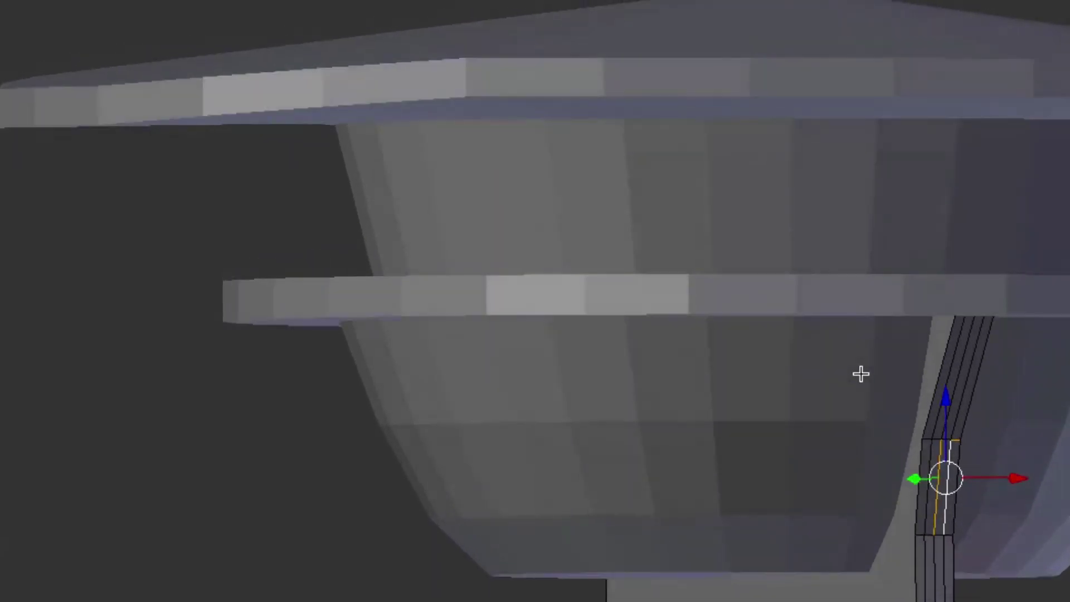
pyautogui.scroll(-1, 862, 378)
pyautogui.rightClick(883, 432)
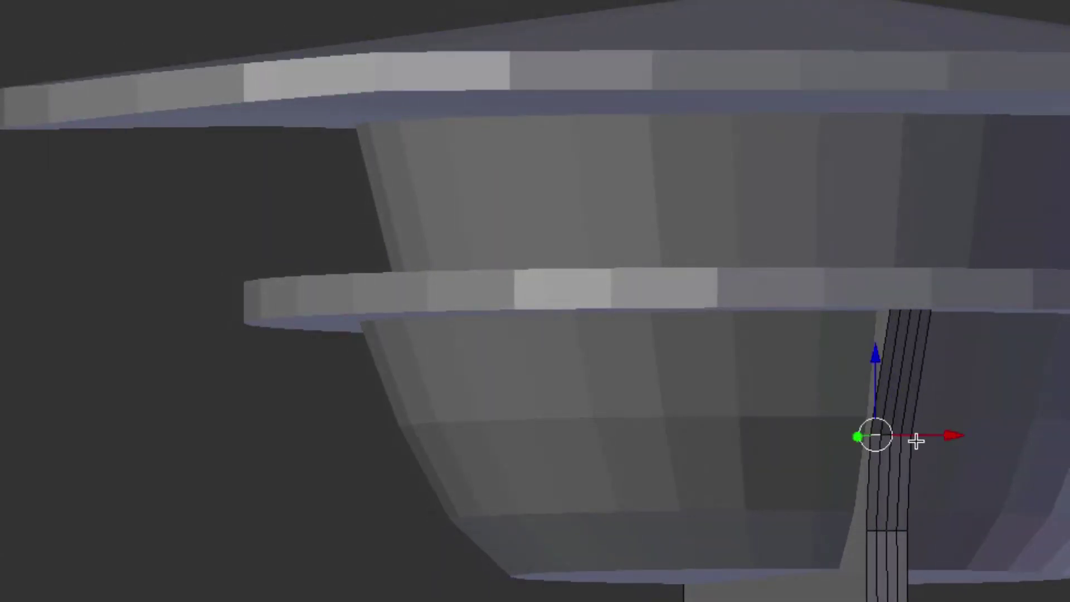
pyautogui.keyDown('shift'); pyautogui.rightClick(887, 435); pyautogui.keyUp('shift')
pyautogui.moveTo(979, 442); pyautogui.dragTo(936, 375, button='middle')
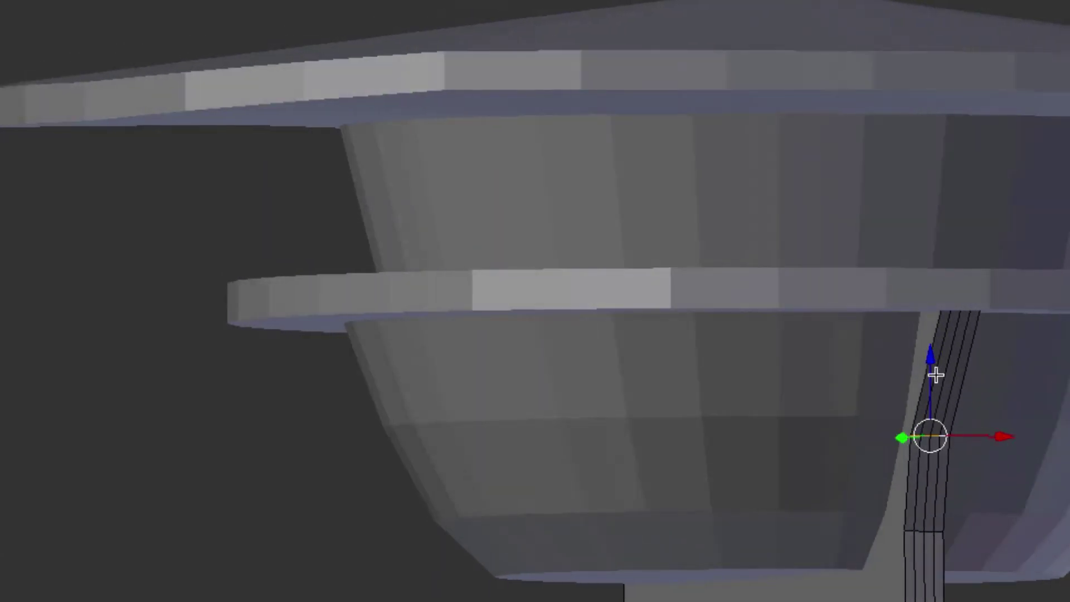
pyautogui.moveTo(935, 375); pyautogui.dragTo(926, 346)
pyautogui.moveTo(908, 375); pyautogui.dragTo(996, 427, button='middle')
pyautogui.moveTo(1001, 423); pyautogui.dragTo(1007, 426)
pyautogui.moveTo(1007, 426); pyautogui.dragTo(1064, 524, button='middle')
pyautogui.scroll(-4, 1039, 524)
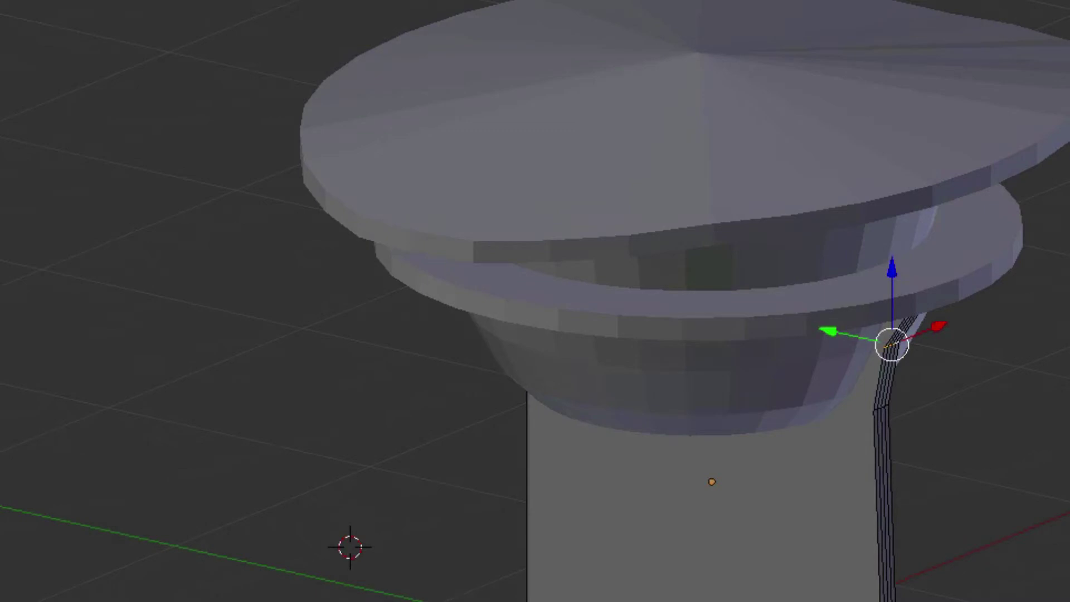
# Try to extrude the bottom edge of the panel's curved side, and undo the extrusion
pyautogui.keyDown('ctrl'); pyautogui.moveTo(997, 572); pyautogui.dragTo(869, 514, button='middle'); pyautogui.keyUp('ctrl')
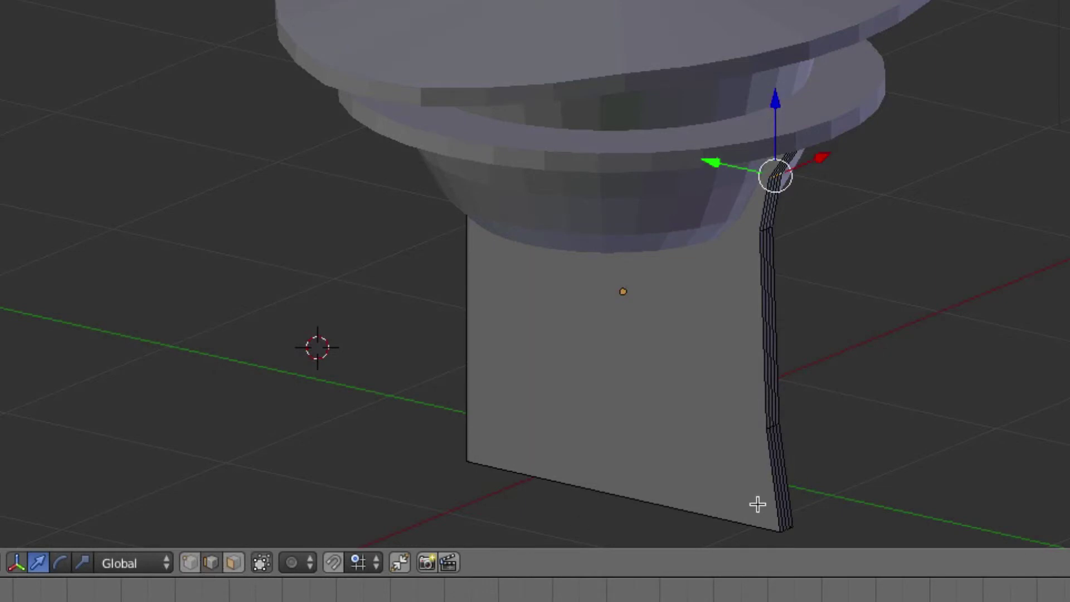
pyautogui.rightClick(793, 519)
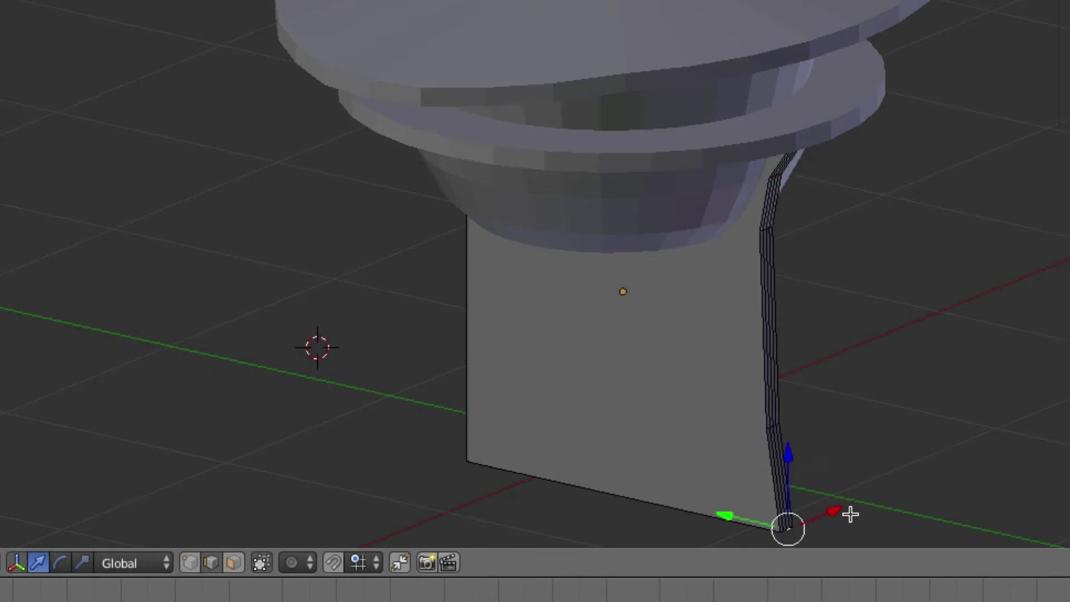
pyautogui.press('e')
pyautogui.click(815, 532)
pyautogui.hotkey('ctrl', 'z')
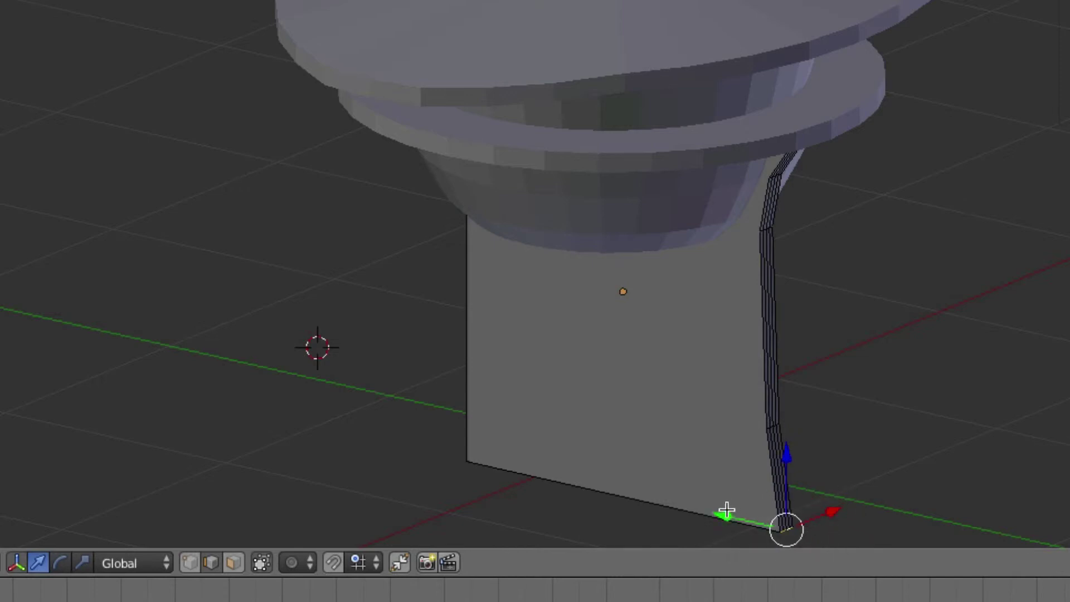
# Move the bottom edge of the panel's curved side inward along the Y axis
pyautogui.moveTo(726, 510); pyautogui.dragTo(709, 513)
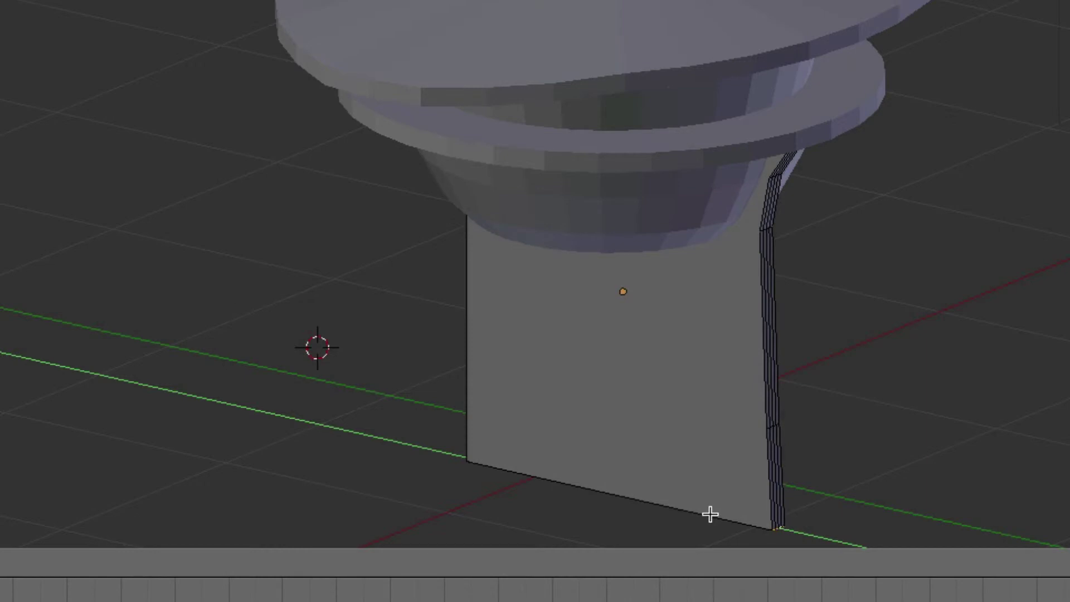
pyautogui.moveTo(710, 514); pyautogui.dragTo(709, 513)
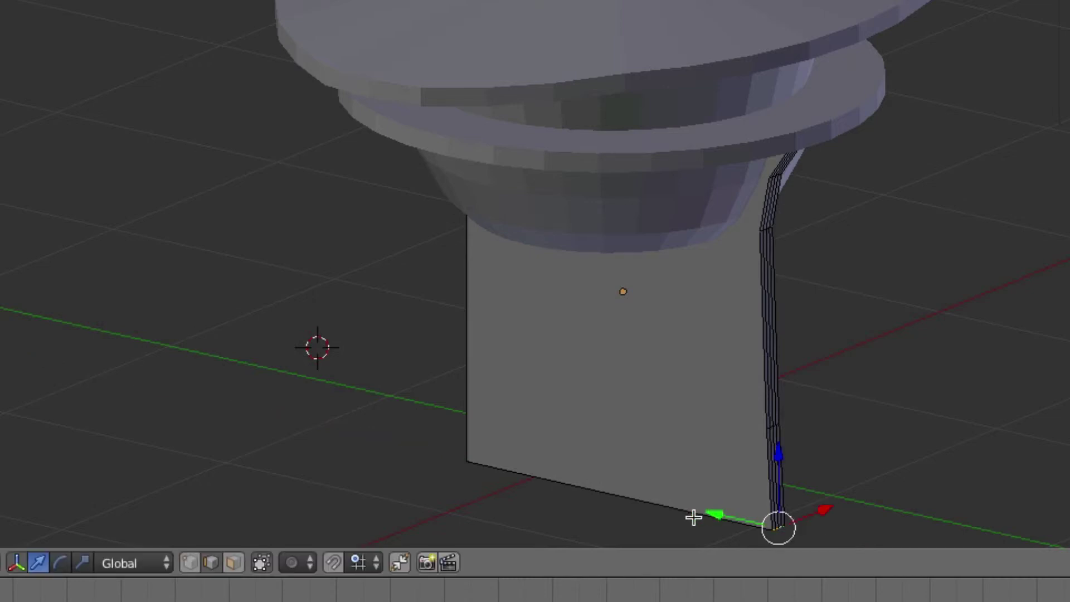
pyautogui.moveTo(848, 442); pyautogui.dragTo(873, 445, button='middle')
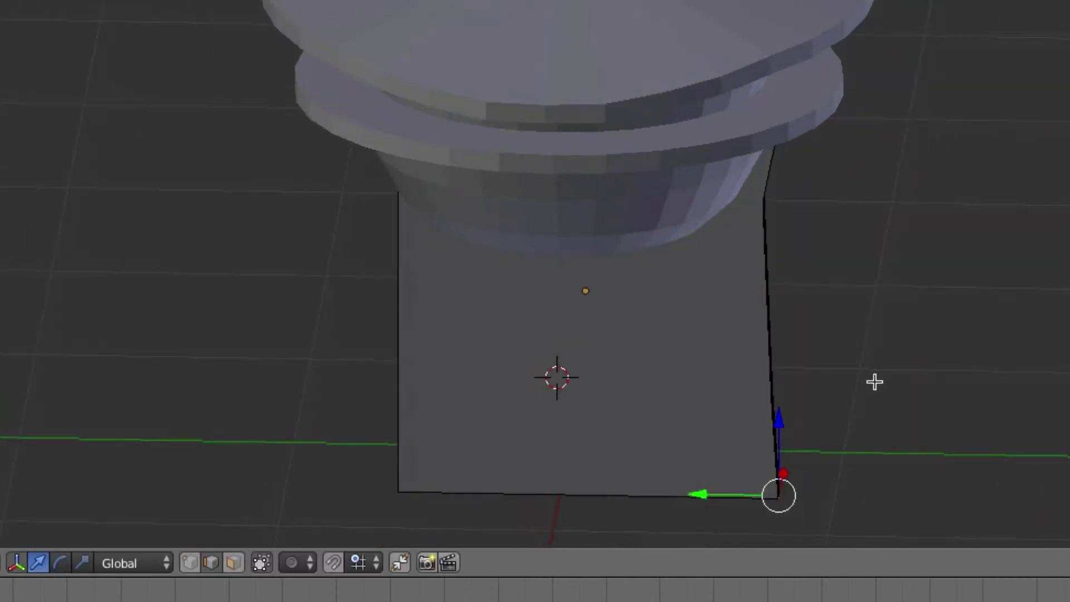
pyautogui.moveTo(874, 380); pyautogui.dragTo(745, 482, button='middle')
pyautogui.moveTo(721, 509); pyautogui.dragTo(709, 507)
# Select the lowest segment of the curved side and move it inward along Y, and shift its bottom edge slightly further inward
pyautogui.moveTo(807, 404)
pyautogui.keyDown('ctrl'); pyautogui.mouseDown()
pyautogui.moveTo(754, 561)
pyautogui.moveTo(769, 552)
pyautogui.mouseUp(); pyautogui.keyUp('ctrl')
pyautogui.moveTo(920, 331)
pyautogui.keyDown('ctrl'); pyautogui.mouseDown()
pyautogui.moveTo(697, 436)
pyautogui.moveTo(777, 571)
pyautogui.mouseUp(); pyautogui.keyUp('ctrl')
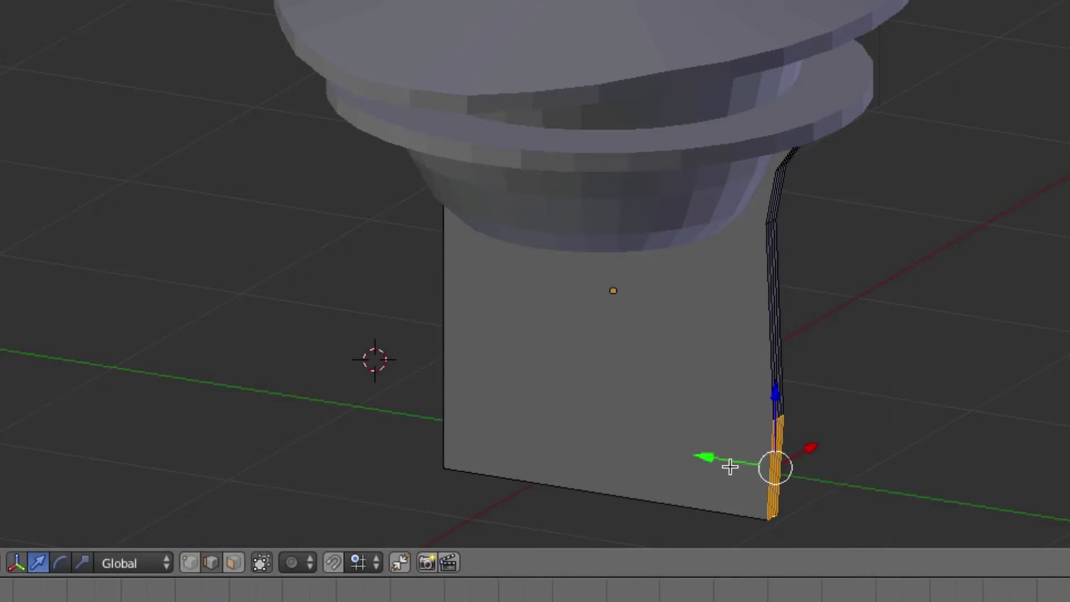
pyautogui.moveTo(700, 455); pyautogui.dragTo(666, 439)
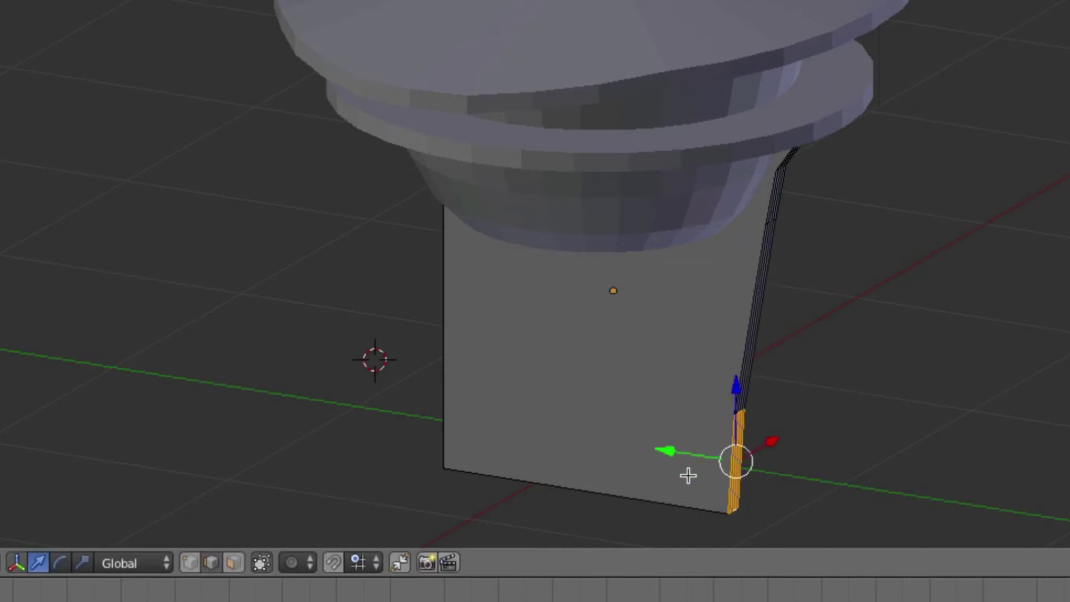
pyautogui.rightClick(736, 509)
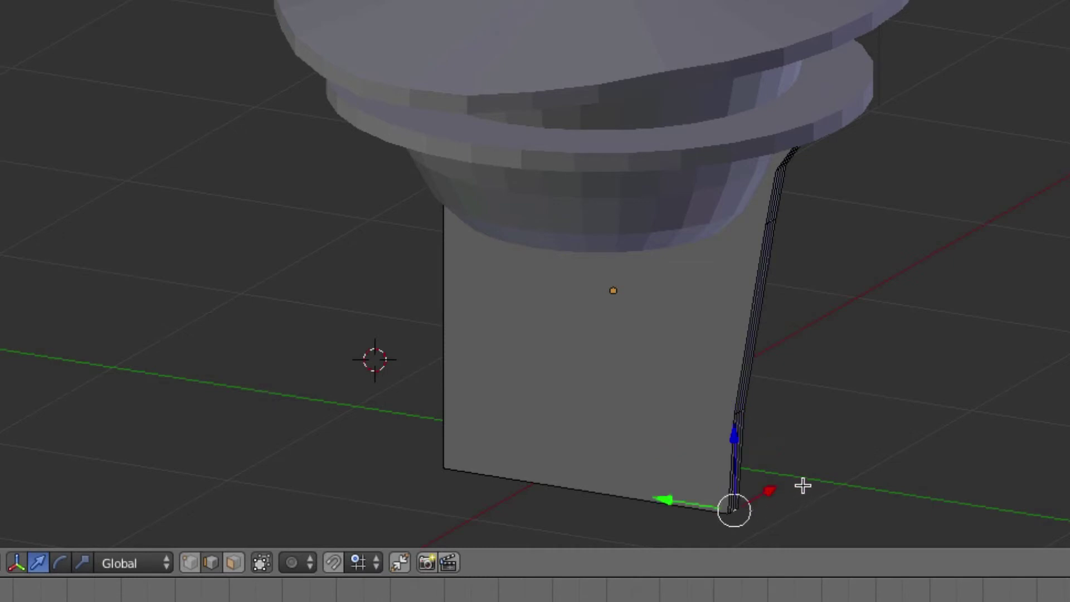
pyautogui.moveTo(671, 501)
pyautogui.mouseDown()
pyautogui.moveTo(661, 499)
pyautogui.moveTo(671, 499)
pyautogui.mouseUp()
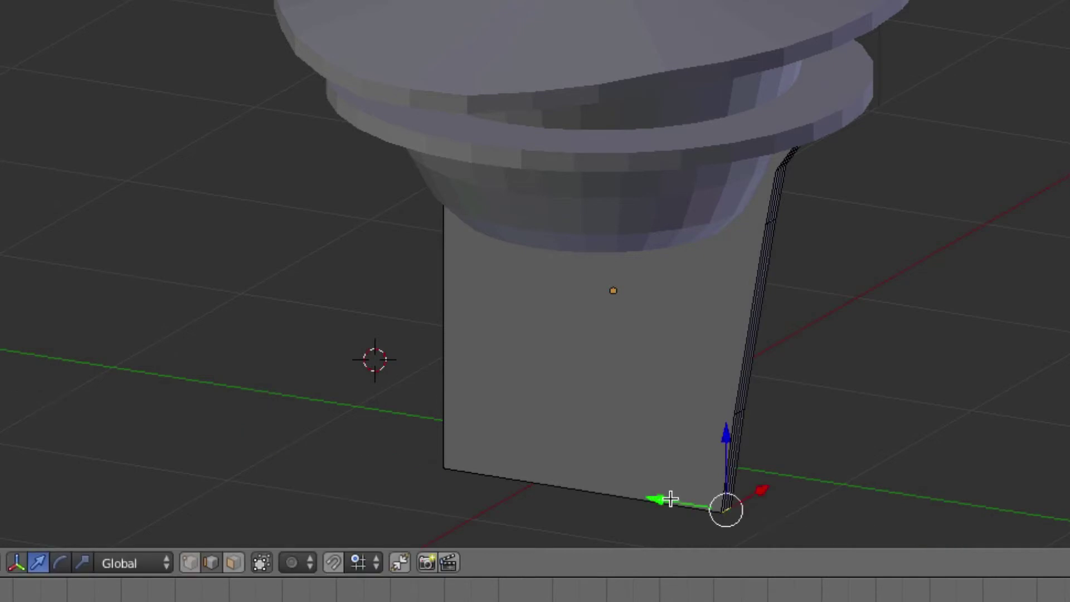
# Examine the panel's tapered profile from the front, the sides and several oblique angles
pyautogui.press('KP_1')
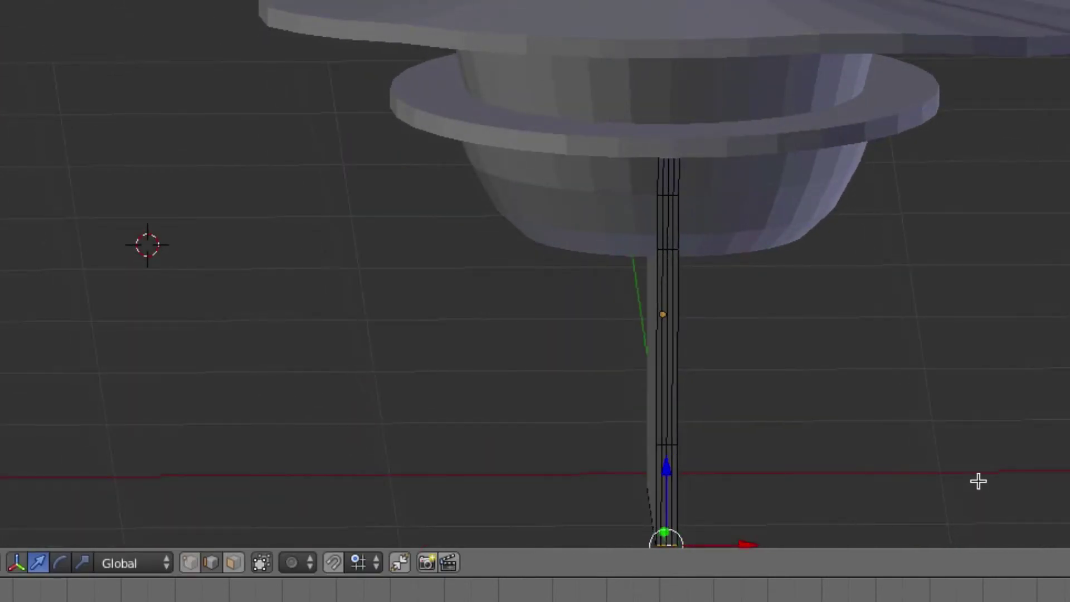
pyautogui.moveTo(976, 481); pyautogui.dragTo(1042, 455, button='middle')
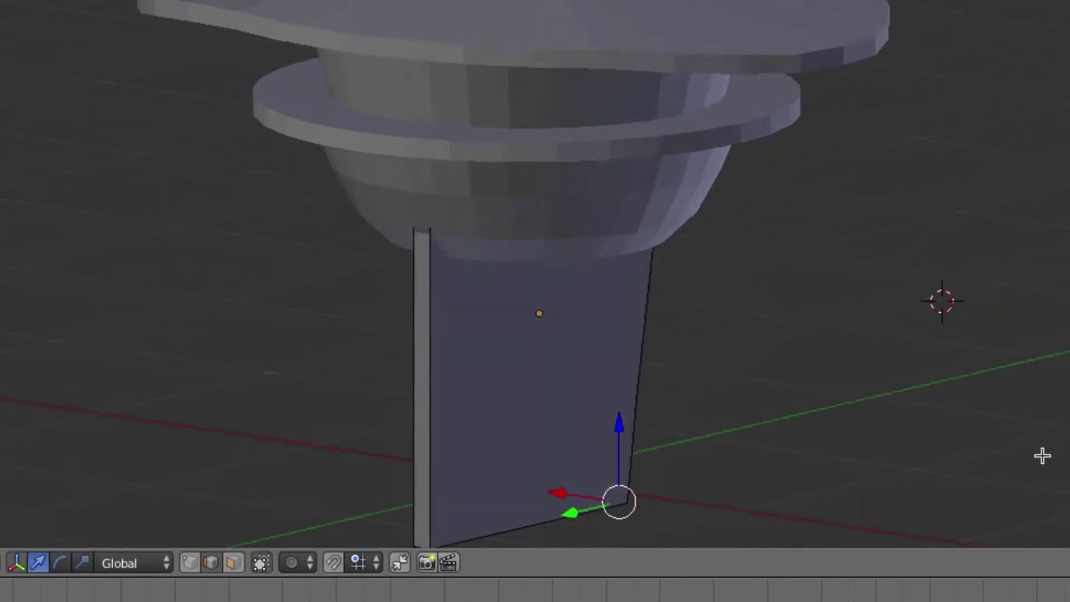
pyautogui.press('ctrl+KP_3')
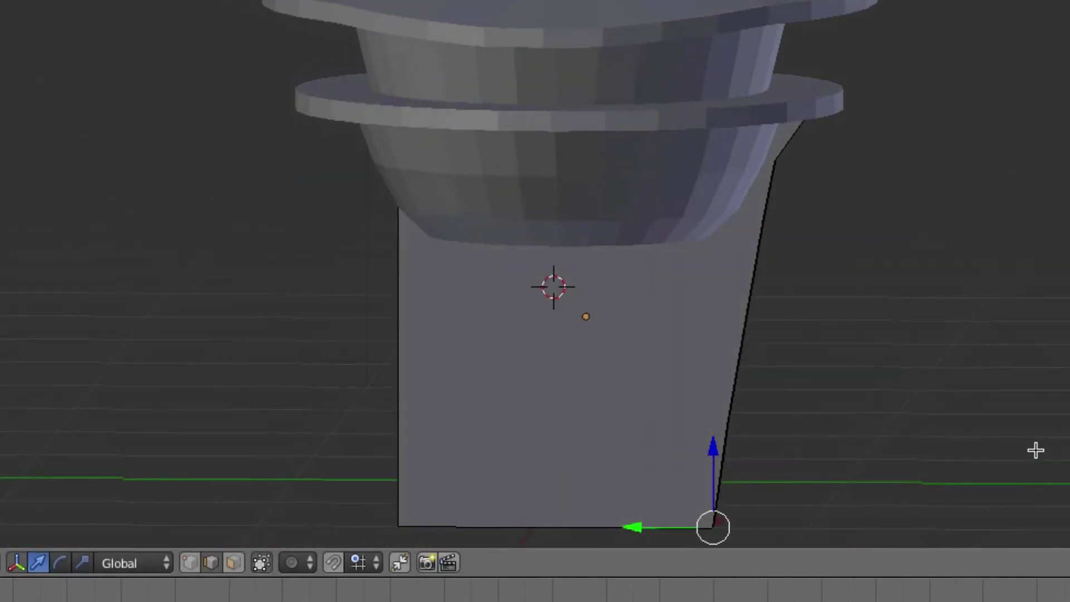
pyautogui.moveTo(1031, 449); pyautogui.dragTo(1018, 443, button='middle')
pyautogui.press('KP_6')
pyautogui.press('KP_6')
pyautogui.press('KP_6')
pyautogui.press('KP_6')
pyautogui.press('KP_6')
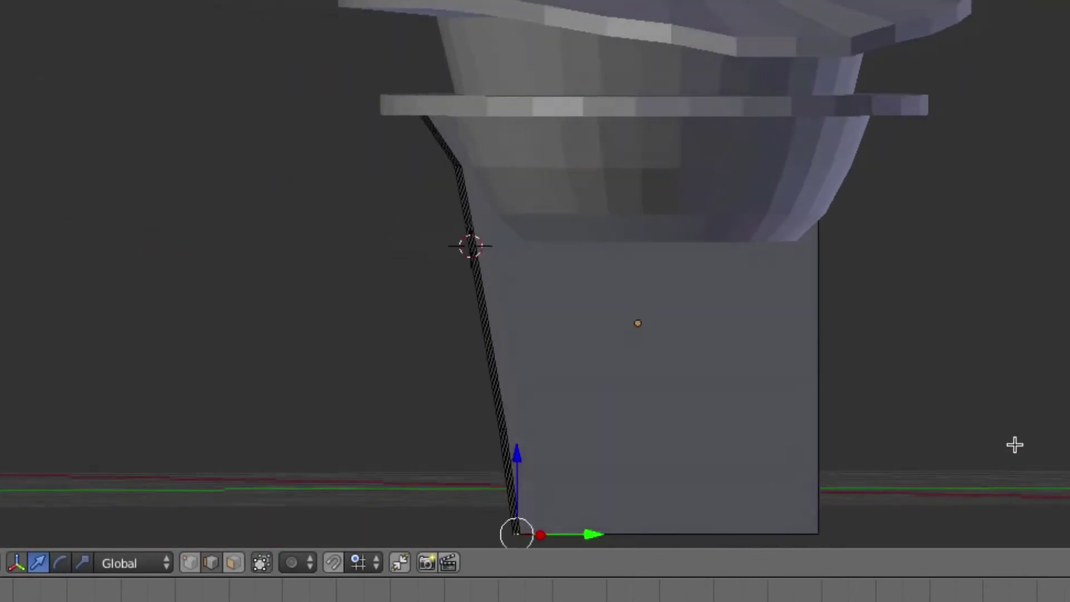
pyautogui.press('KP_4')
pyautogui.press('KP_4')
pyautogui.press('KP_4')
pyautogui.press('KP_4')
pyautogui.press('KP_4')
pyautogui.press('KP_4')
pyautogui.hscroll(-6, 1030, 452)
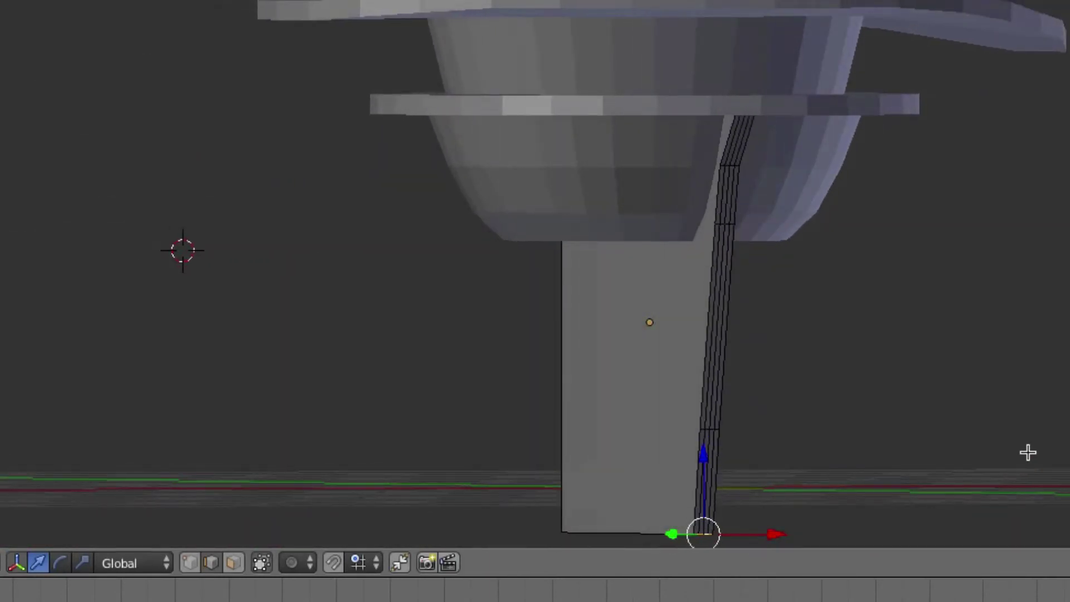
pyautogui.hscroll(8, 1020, 453)
pyautogui.scroll(4, 1020, 454)
pyautogui.hscroll(-5, 1022, 455)
pyautogui.hscroll(-8, 1030, 455)
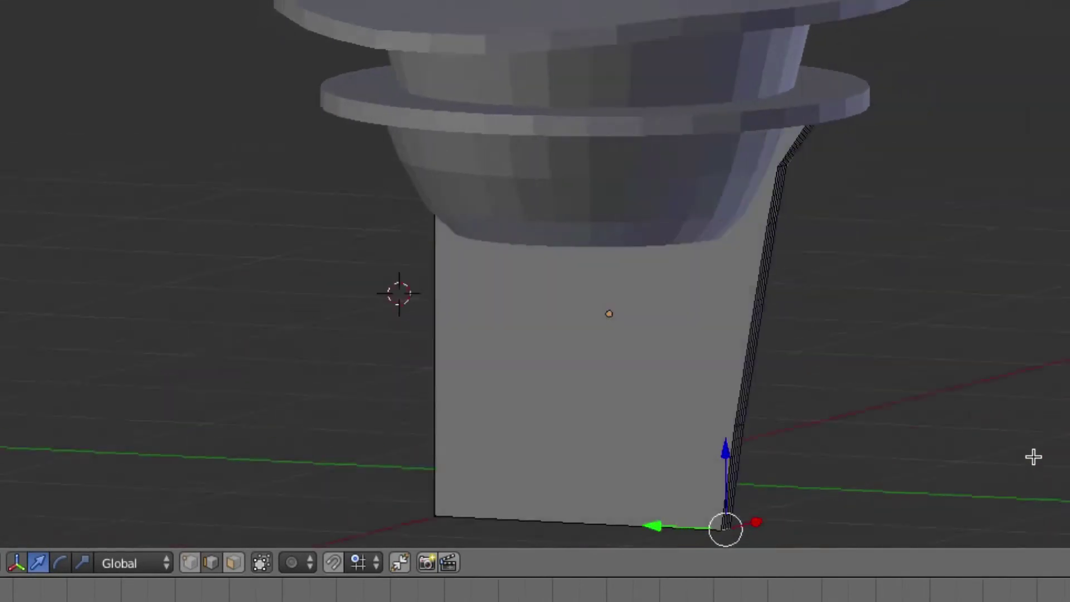
pyautogui.hscroll(3, 1024, 456)
pyautogui.hscroll(6, 1024, 456)
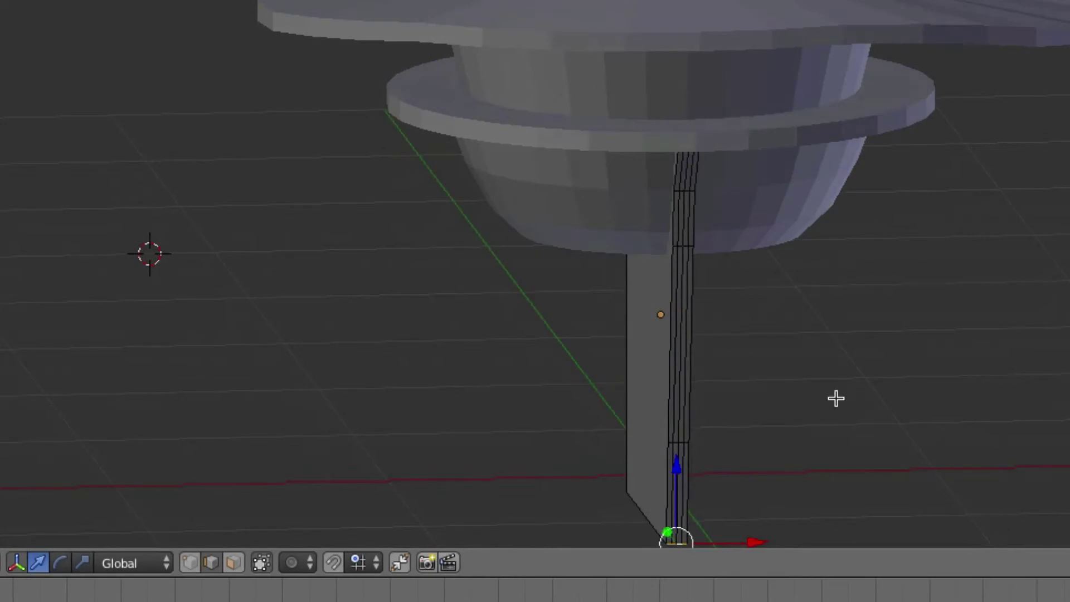
pyautogui.hscroll(3, 864, 368)
pyautogui.hscroll(3, 859, 367)
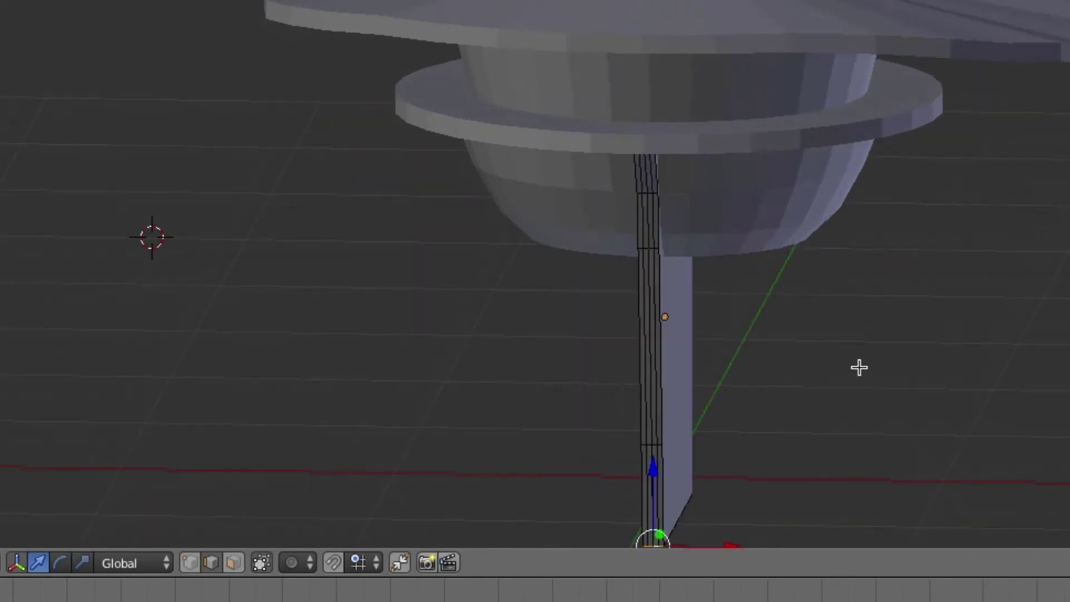
pyautogui.hscroll(-1, 860, 368)
# Leave mesh editing and duplicate the whole panel in front view, placing the copy a short gap away in the positive X direction
pyautogui.press('Tab')
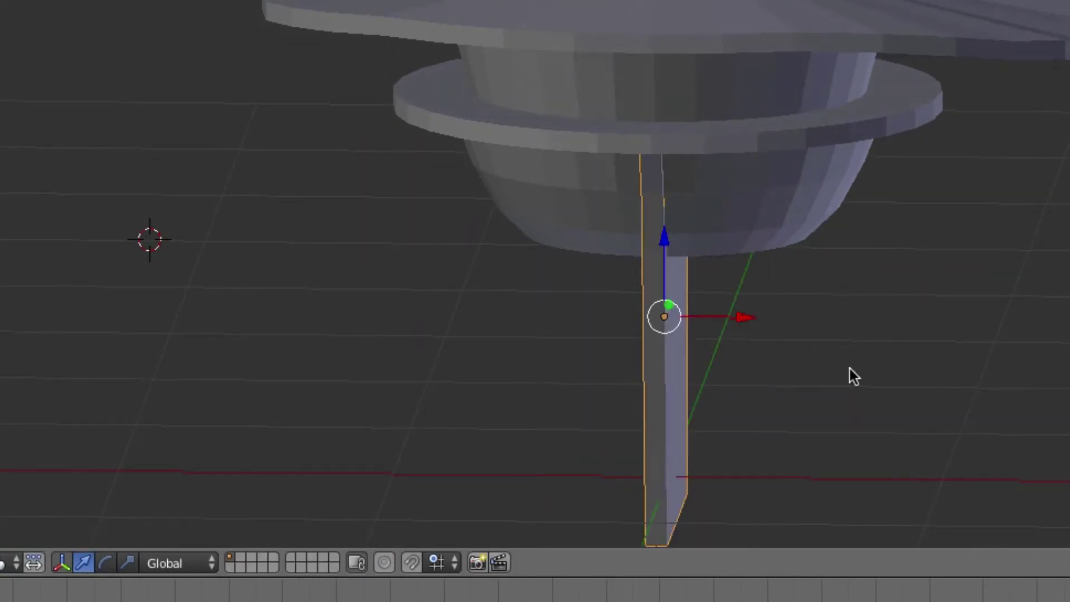
pyautogui.hscroll(3, 850, 369)
pyautogui.hscroll(-1, 851, 369)
pyautogui.hscroll(-1, 851, 368)
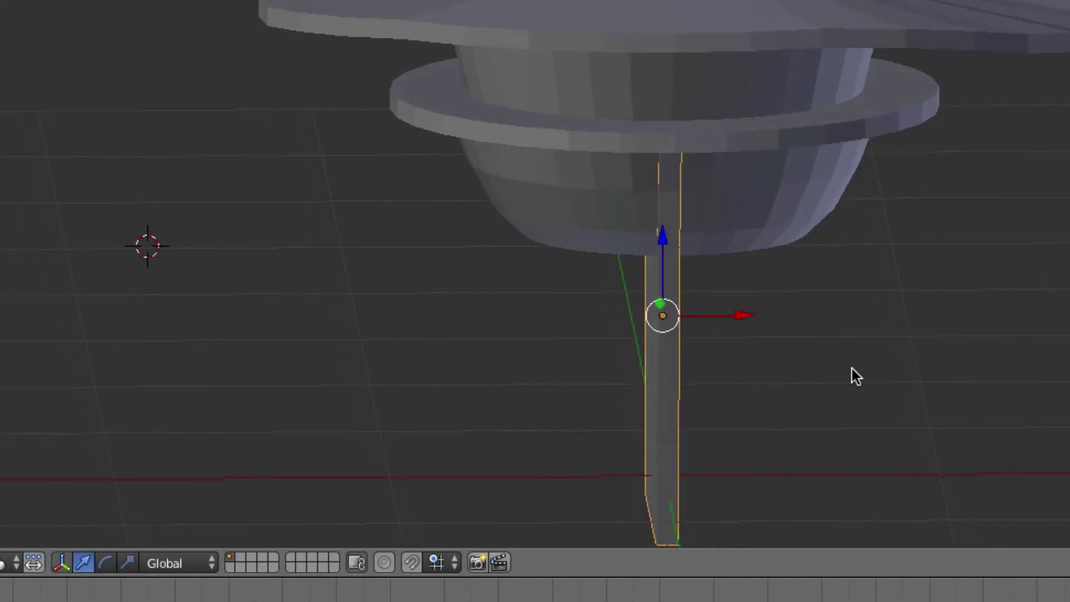
pyautogui.press('KP_1')
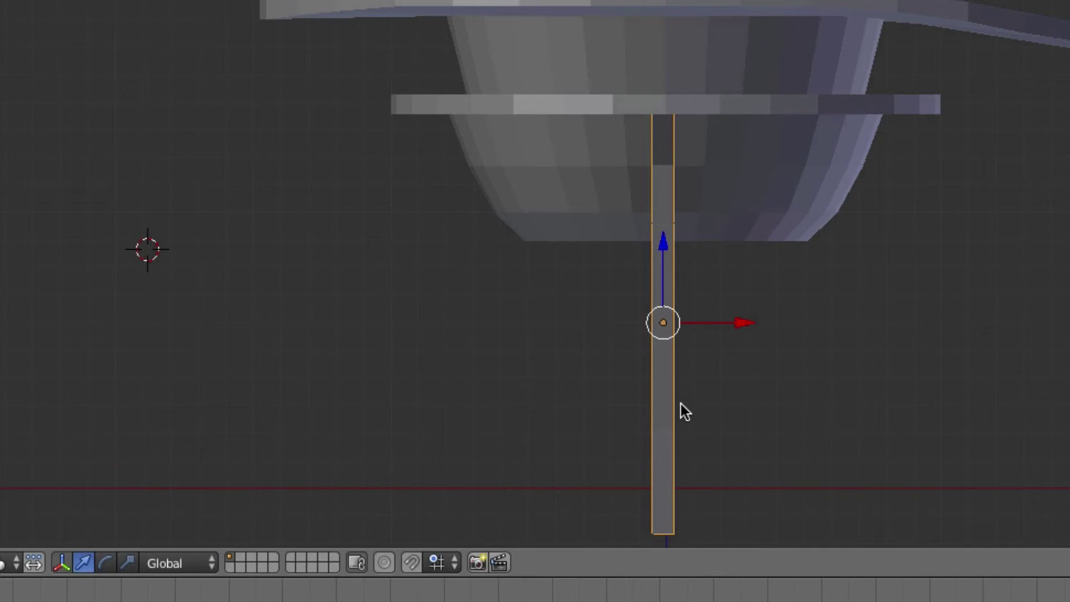
pyautogui.press('g')
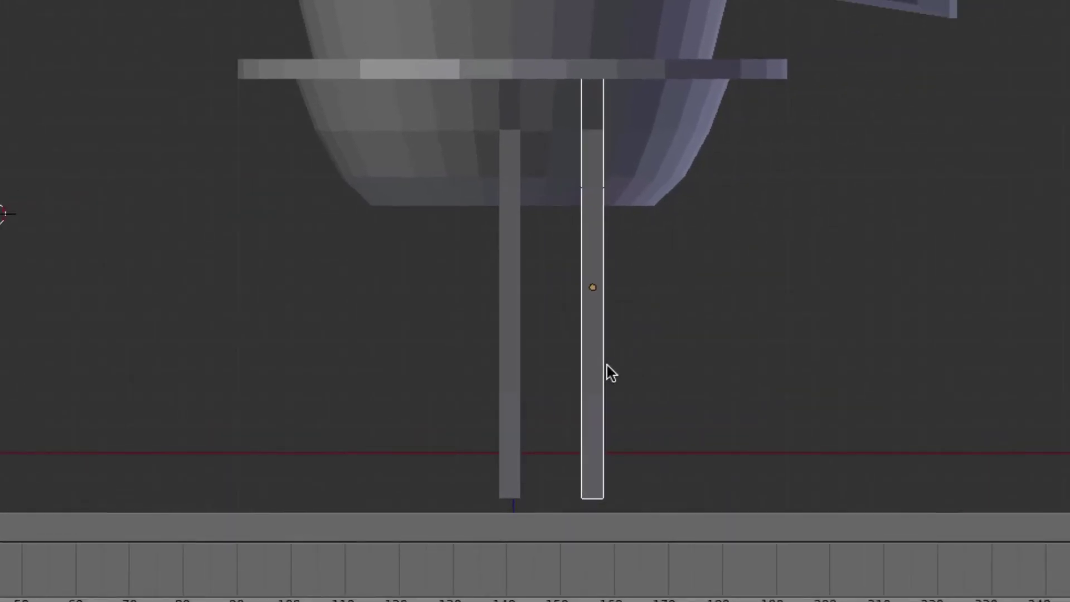
pyautogui.click(606, 366)
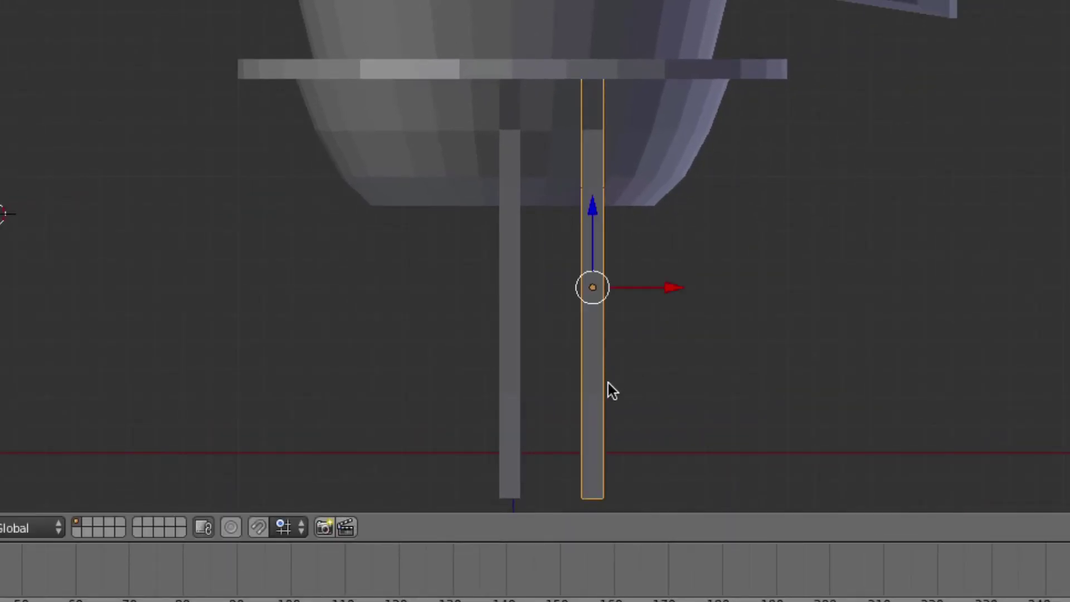
# Duplicate the central panel and place the copy on its negative X side, matching the spacing of the other copy
pyautogui.rightClick(516, 357)
pyautogui.hotkey('shift', 'd')
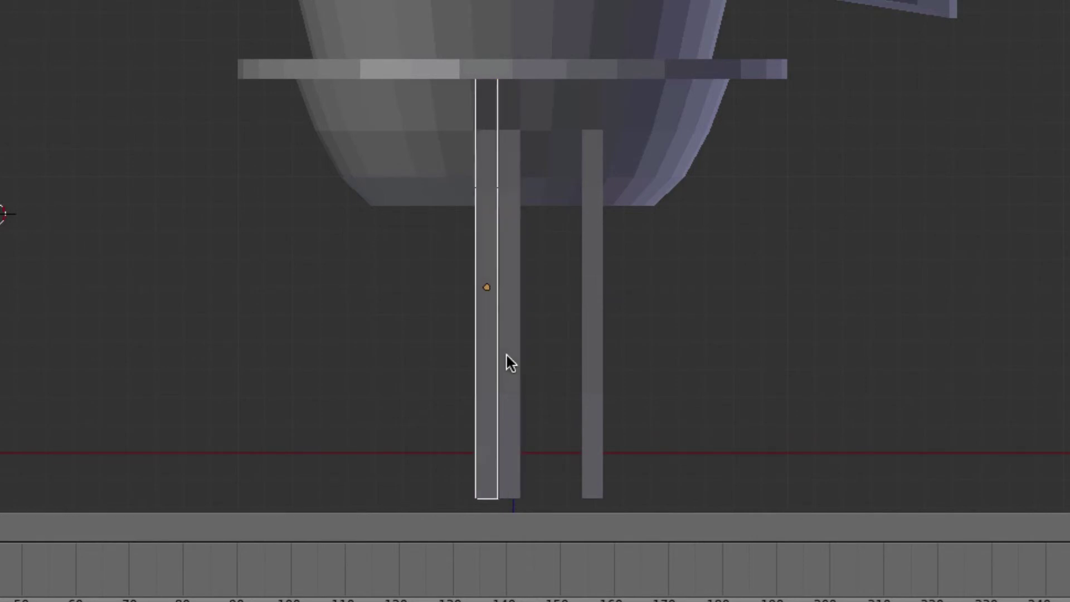
pyautogui.click(463, 365)
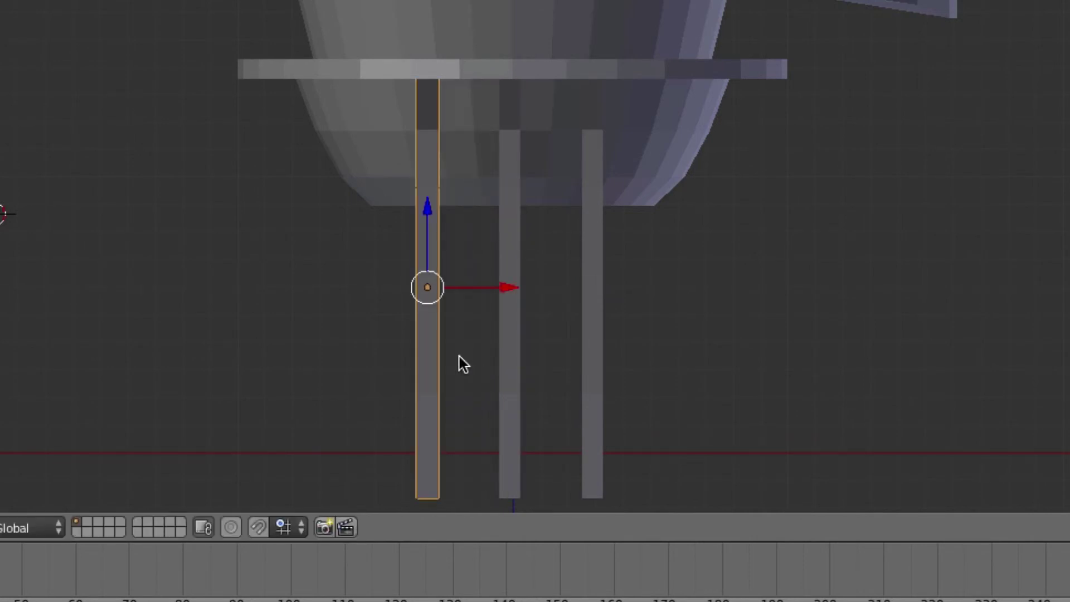
# Examine the three parallel panels beneath the cap from several angles for spacing and fit
pyautogui.press('KP_5')
pyautogui.hscroll(-10, 530, 362)
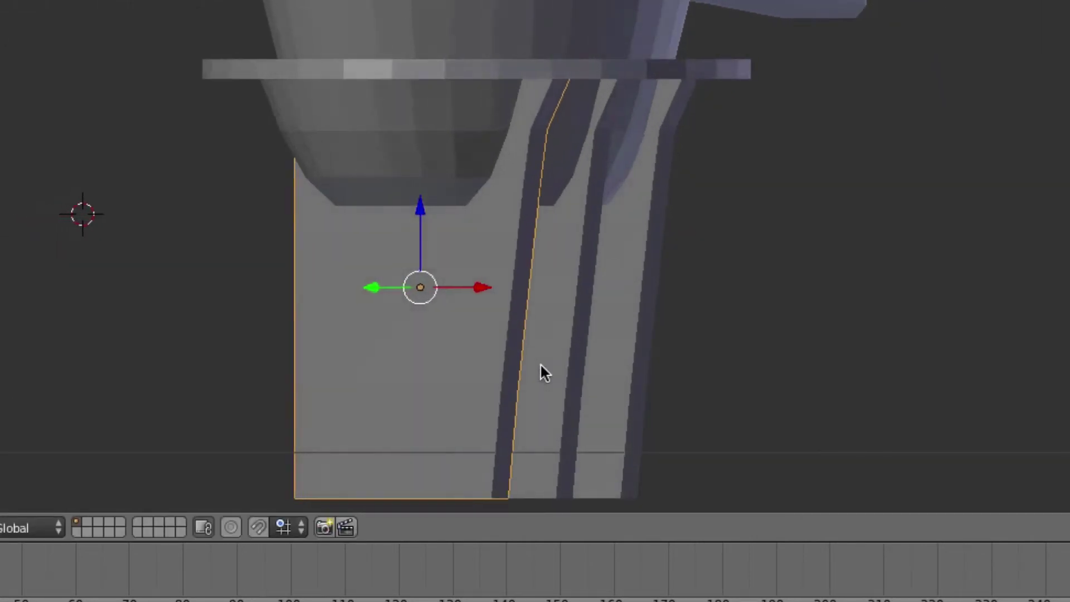
pyautogui.hscroll(3, 567, 365)
pyautogui.hscroll(10, 567, 365)
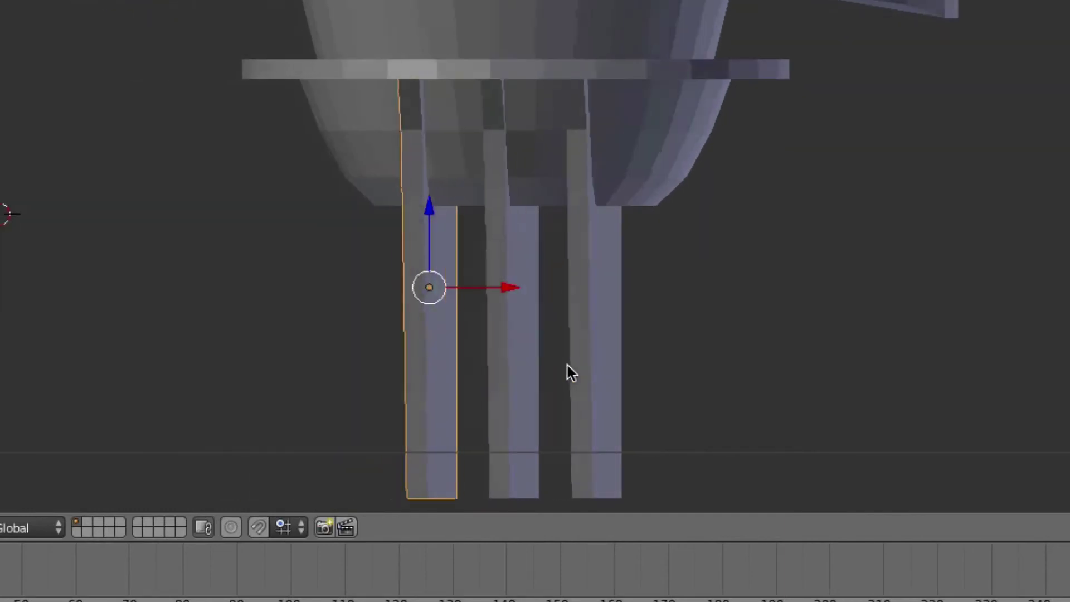
pyautogui.scroll(2, 568, 364)
pyautogui.hscroll(-4, 573, 365)
pyautogui.hscroll(6, 574, 365)
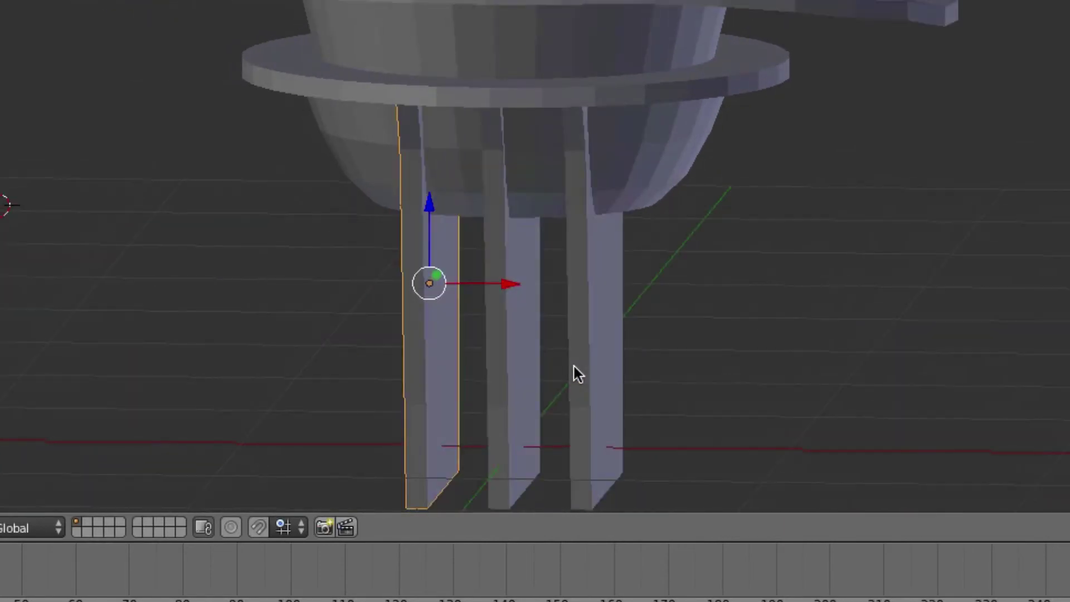
pyautogui.hscroll(-4, 574, 367)
pyautogui.hscroll(2, 573, 367)
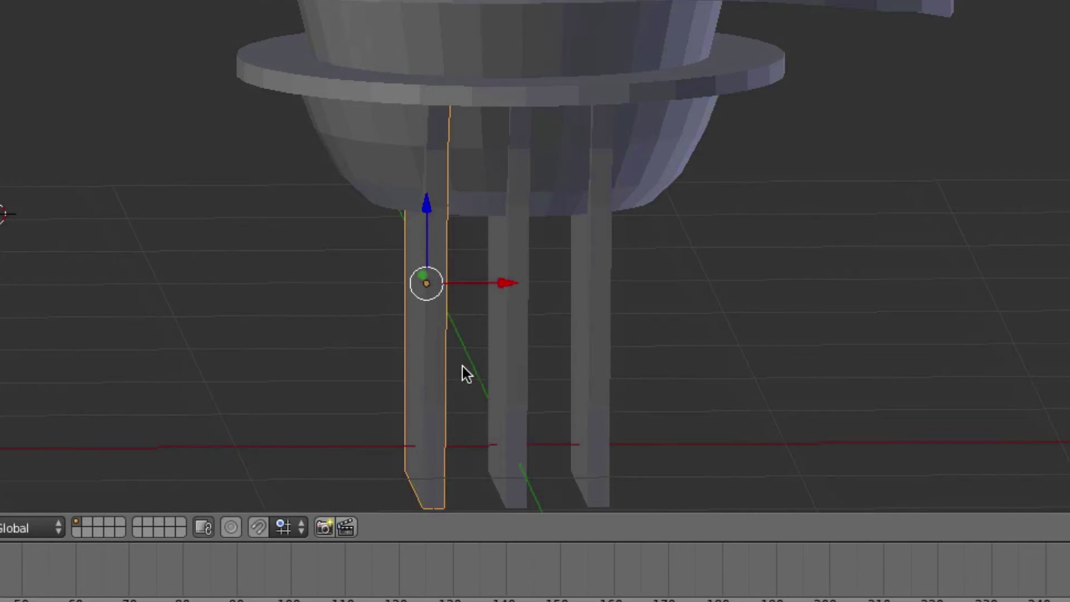
pyautogui.hscroll(5, 442, 370)
pyautogui.hscroll(1, 440, 364)
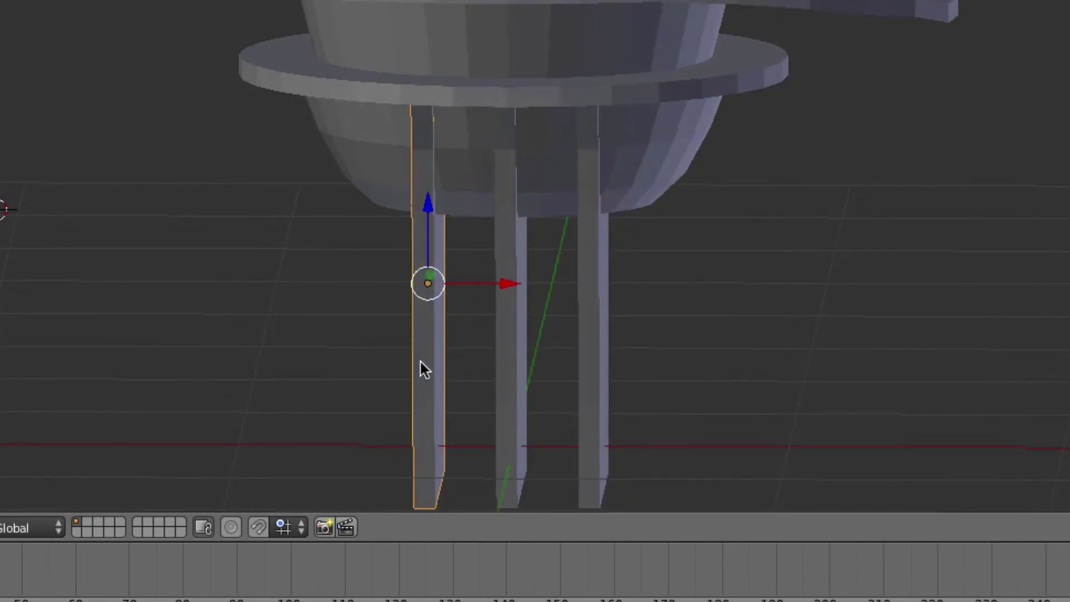
# Duplicate the outermost panel on the negative X side and place the copy further out along the X axis with equal spacing
pyautogui.press('Tab')
pyautogui.press('g')
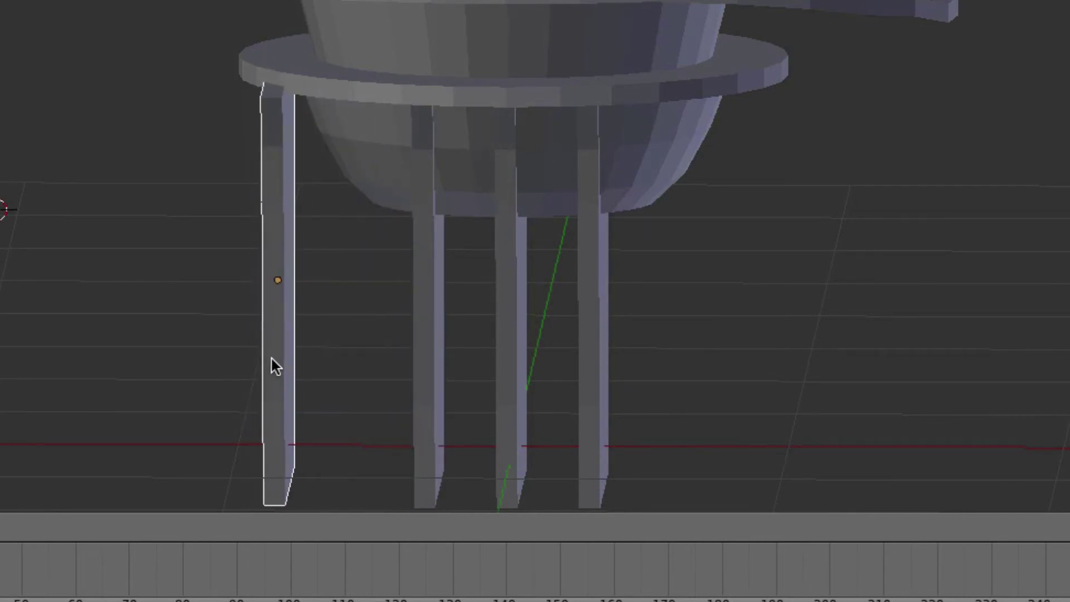
pyautogui.press('x')
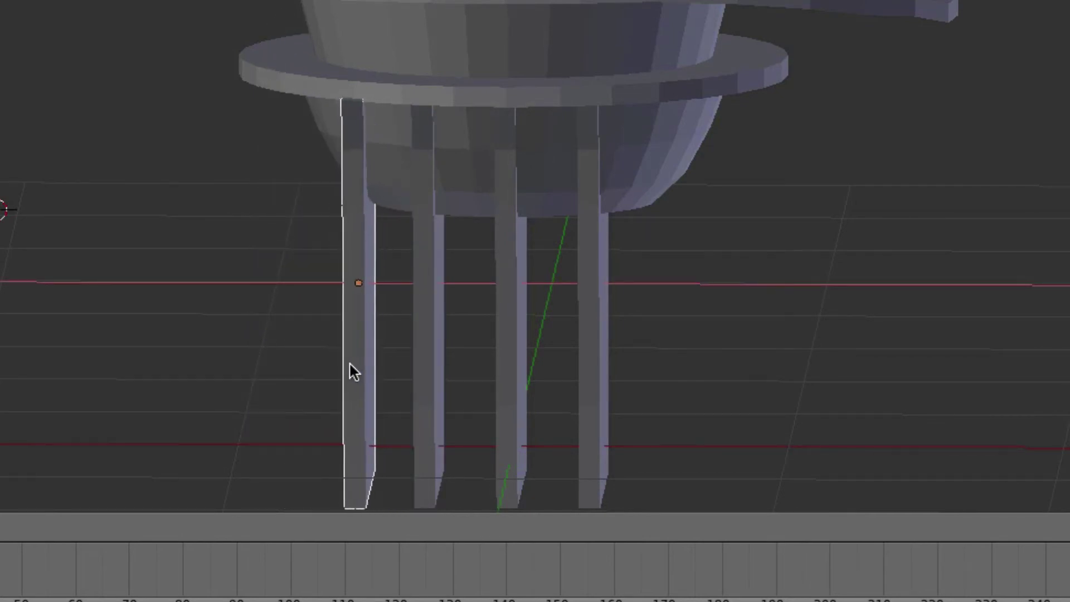
pyautogui.press('Escape')
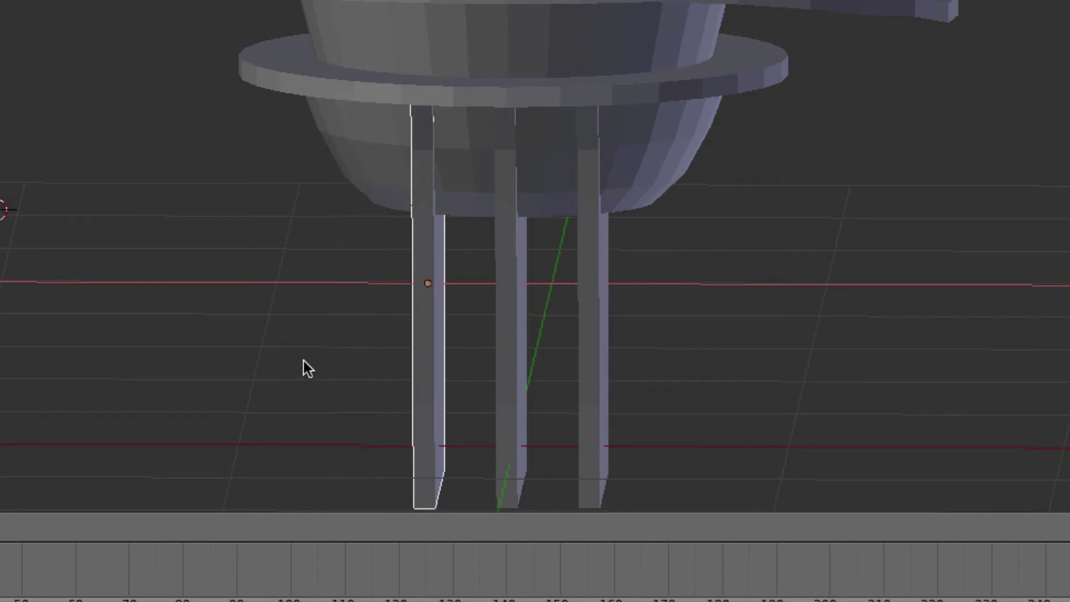
pyautogui.hotkey('shift', 'd')
pyautogui.press('Escape')
pyautogui.hotkey('shift', 'd')
pyautogui.press('Escape')
pyautogui.hotkey('shift', 'd')
pyautogui.press('Escape')
pyautogui.hotkey('shift', 'd')
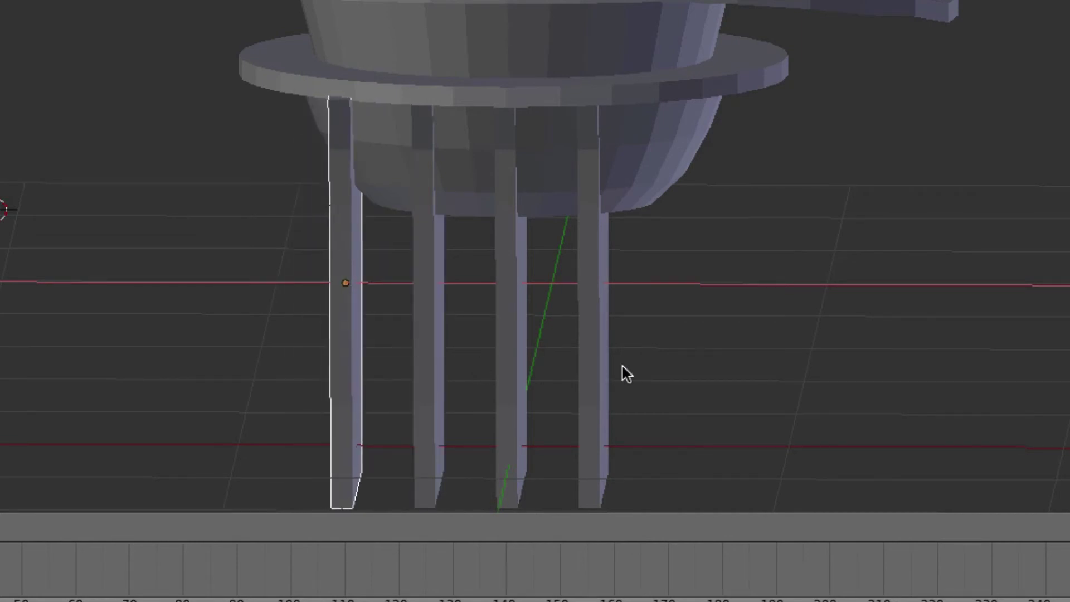
pyautogui.click(624, 366)
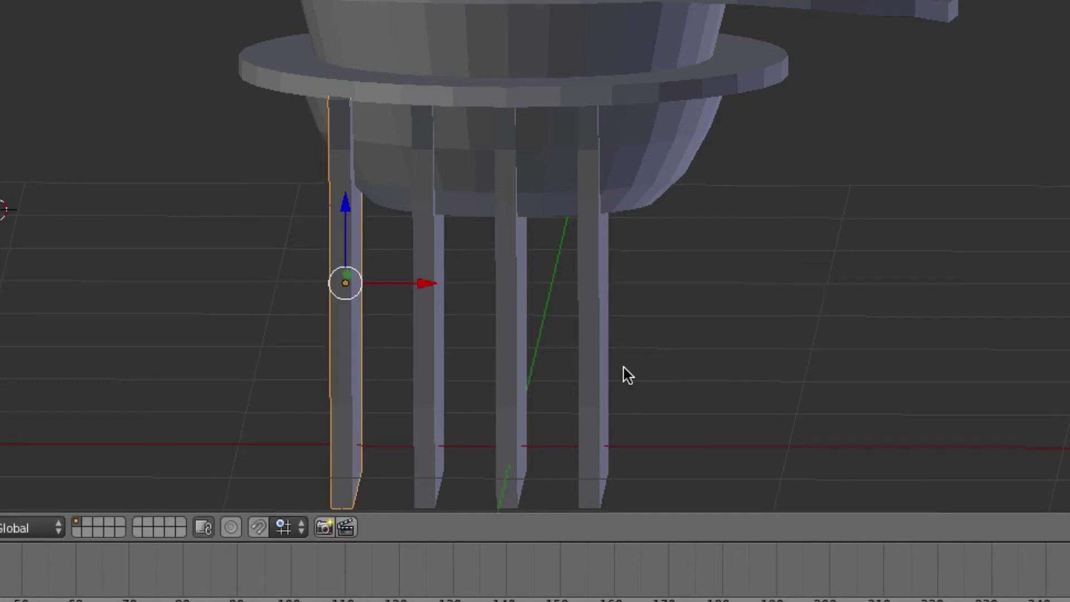
# Duplicate the outermost panel on the positive X side in orthographic front view and place the copy one spacing further out
pyautogui.rightClick(596, 340)
pyautogui.press('KP_5')
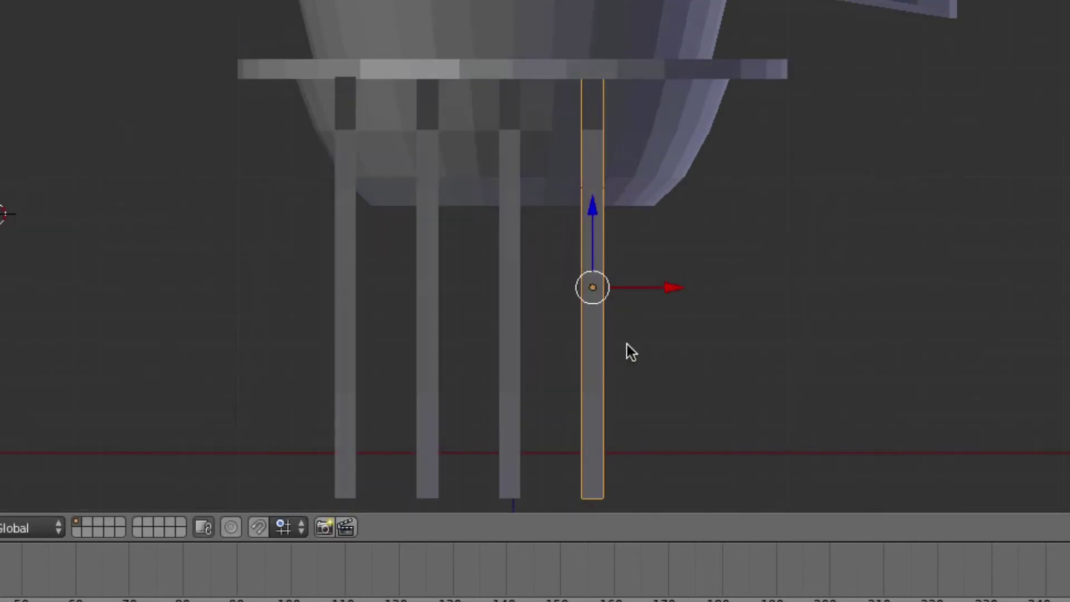
pyautogui.hotkey('shift', 'd')
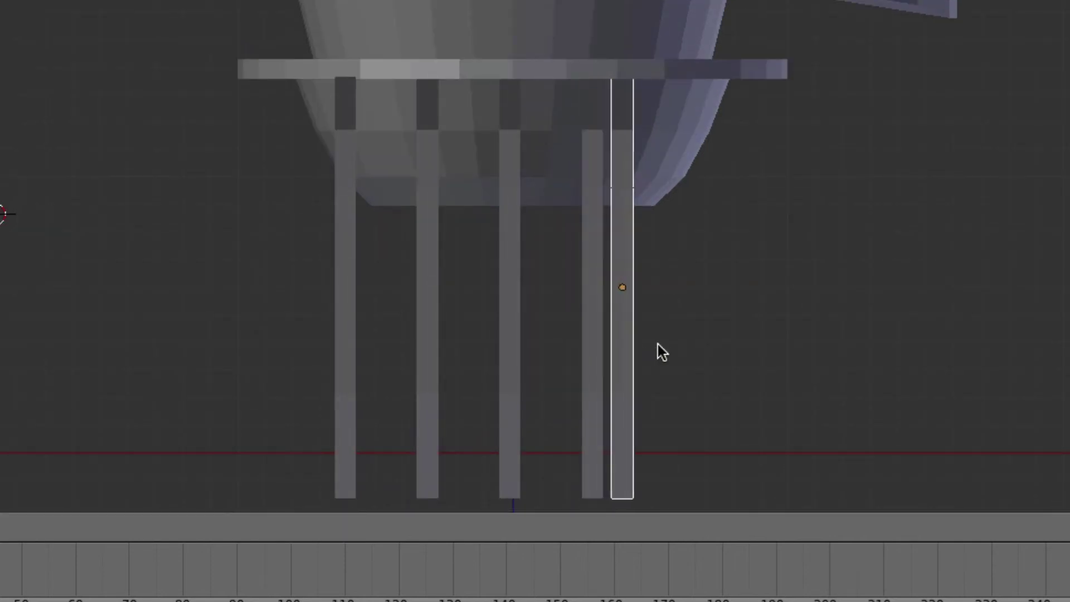
pyautogui.click(713, 344)
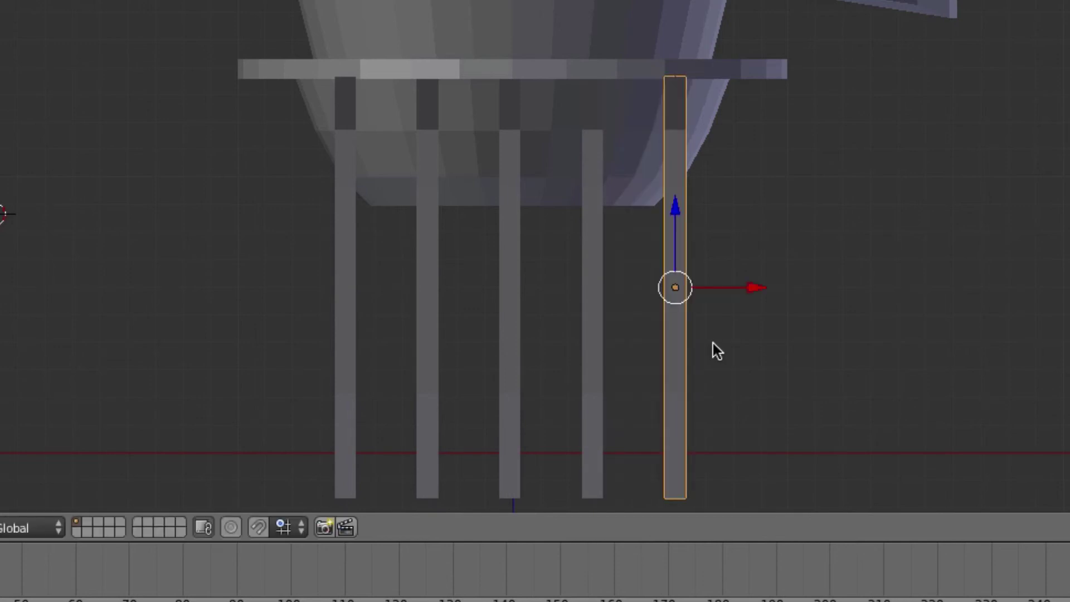
# Rotate the inner panel on the positive X side slightly about the Z axis, angling its front edge outward
pyautogui.moveTo(697, 363); pyautogui.dragTo(745, 369, button='middle')
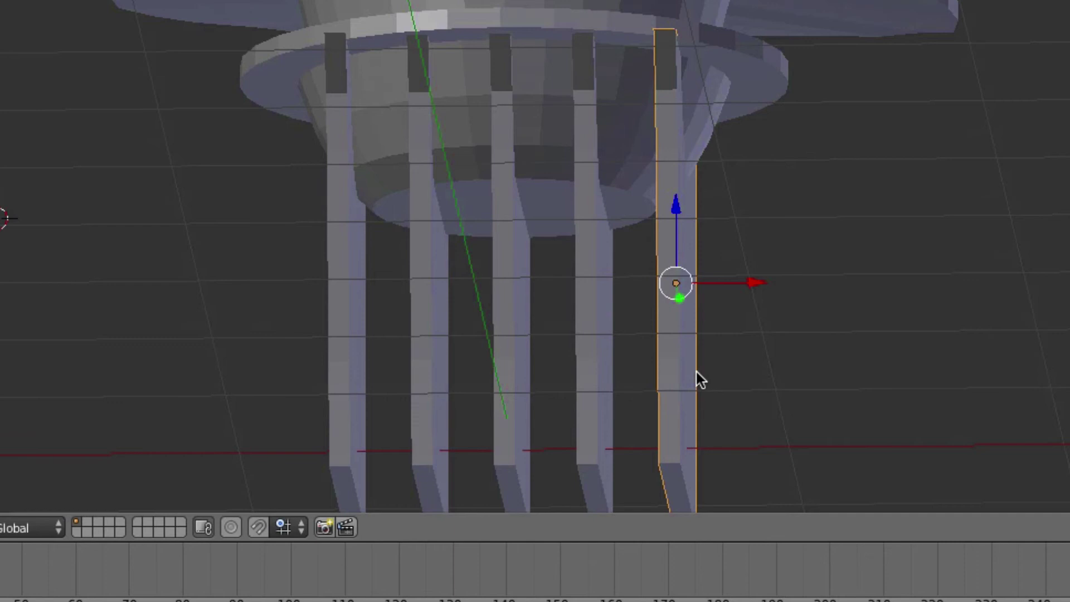
pyautogui.moveTo(696, 374); pyautogui.dragTo(616, 299, button='middle')
pyautogui.rightClick(580, 291)
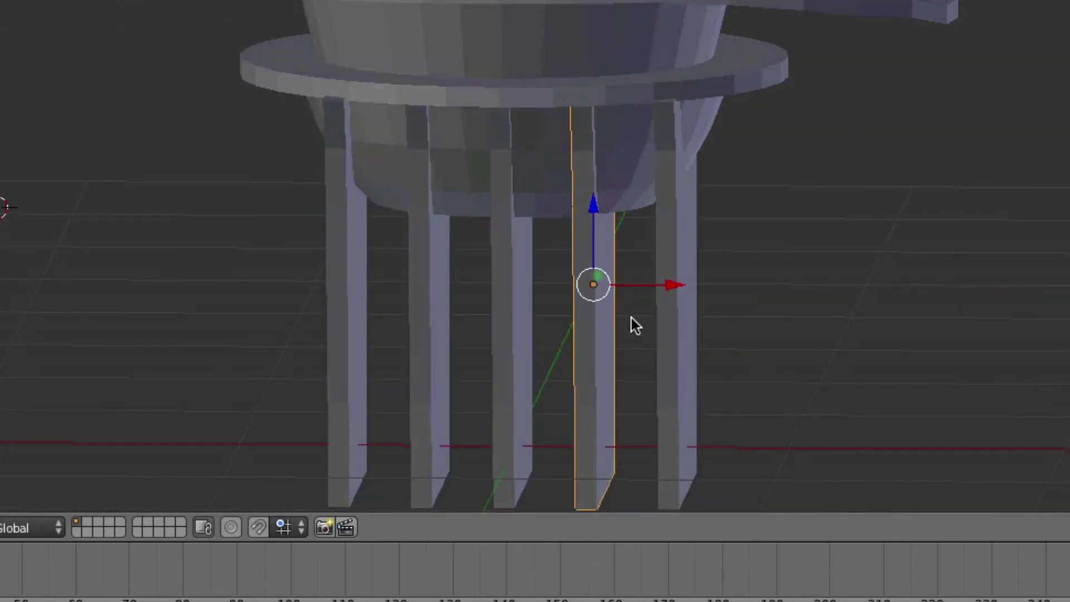
pyautogui.press('r')
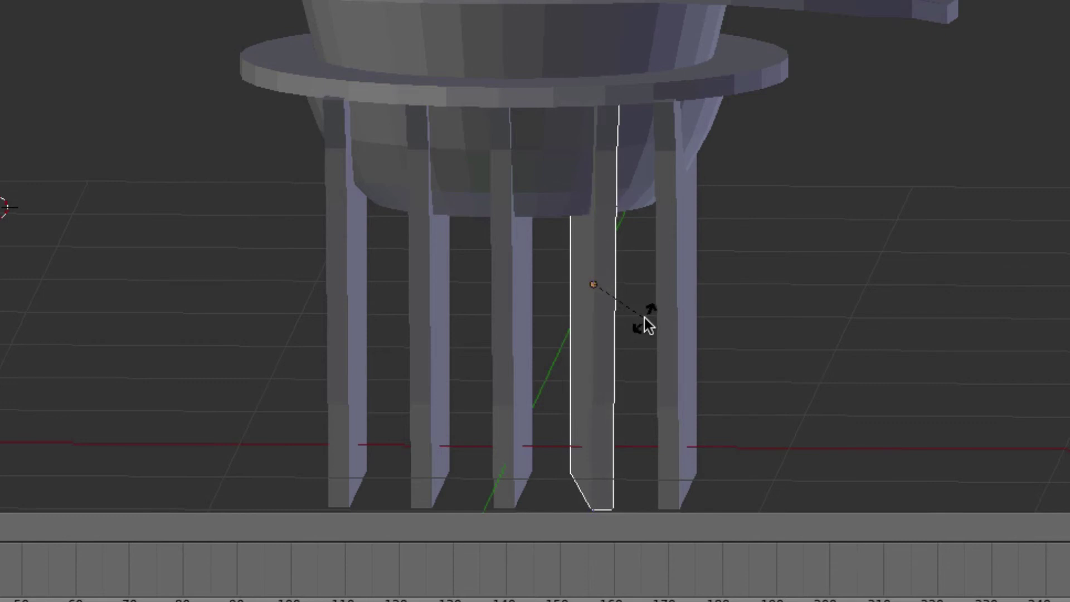
pyautogui.click(644, 318)
# Rotate the inner panel on the negative X side slightly about Z, mirroring the angle of its positive-side counterpart
pyautogui.moveTo(639, 319); pyautogui.dragTo(574, 325, button='middle')
pyautogui.click(425, 330)
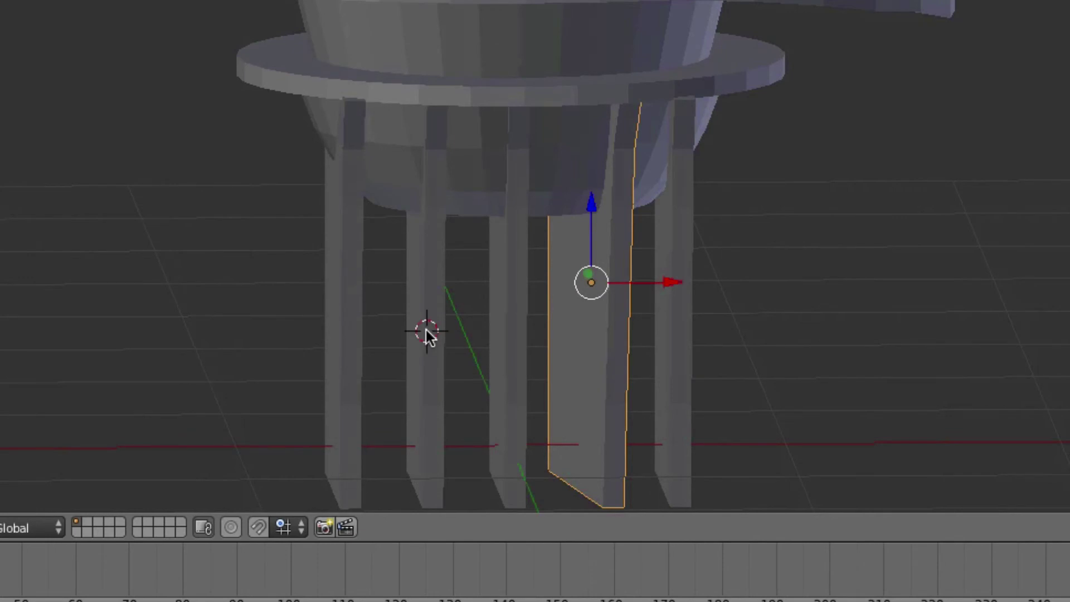
pyautogui.rightClick(426, 330)
pyautogui.press('r')
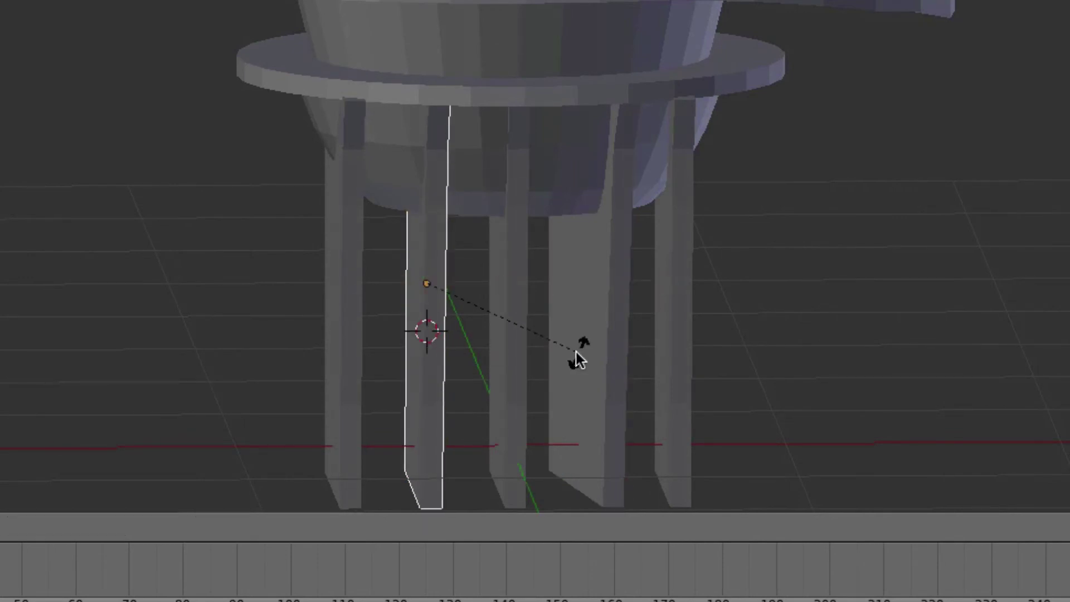
pyautogui.click(523, 349)
# Rotate the outermost panel on the positive X side about Z, angling it outward more than the inner panel beside it
pyautogui.hscroll(5, 575, 358)
pyautogui.hscroll(-5, 576, 359)
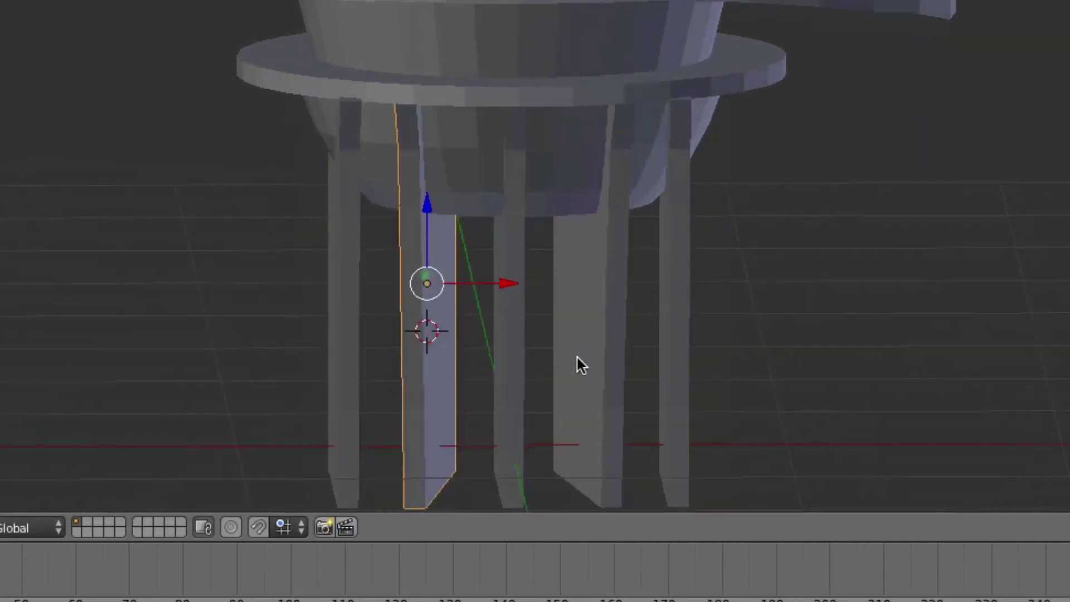
pyautogui.scroll(3, 573, 360)
pyautogui.scroll(2, 596, 360)
pyautogui.click(685, 363)
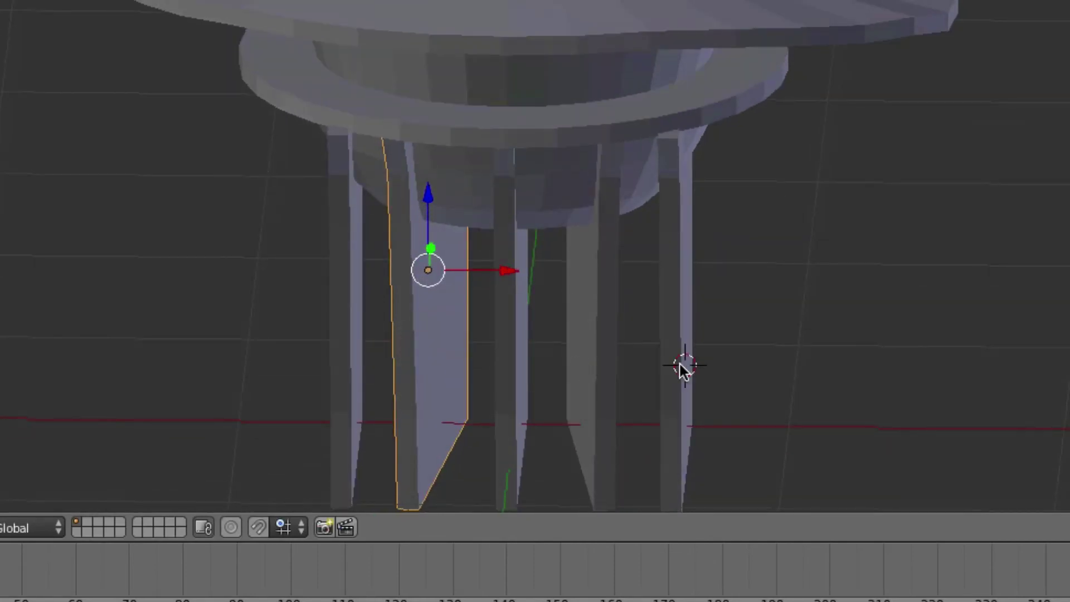
pyautogui.rightClick(681, 364)
pyautogui.press('r')
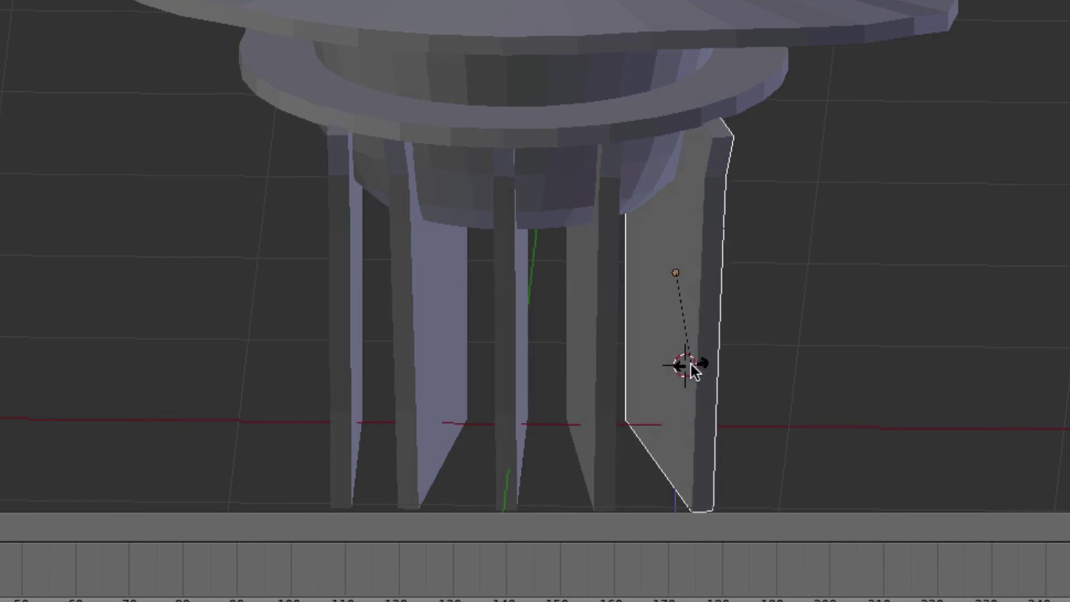
pyautogui.click(690, 367)
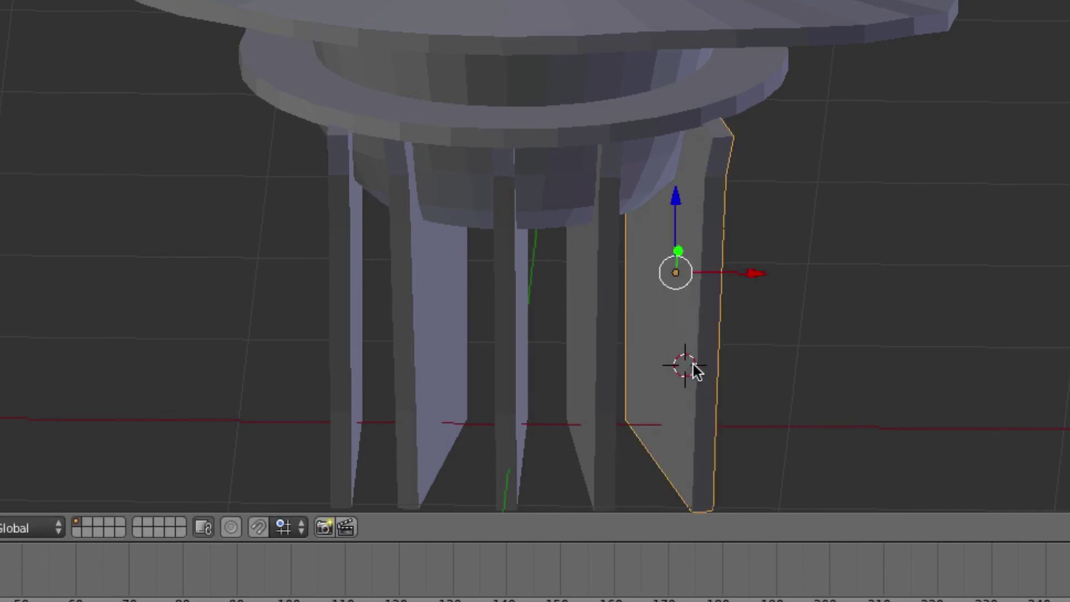
# Rotate the outermost panel on the negative X side about Z, angling its front edge outward to mirror the opposite outer panel
pyautogui.click(352, 365)
pyautogui.rightClick(358, 365)
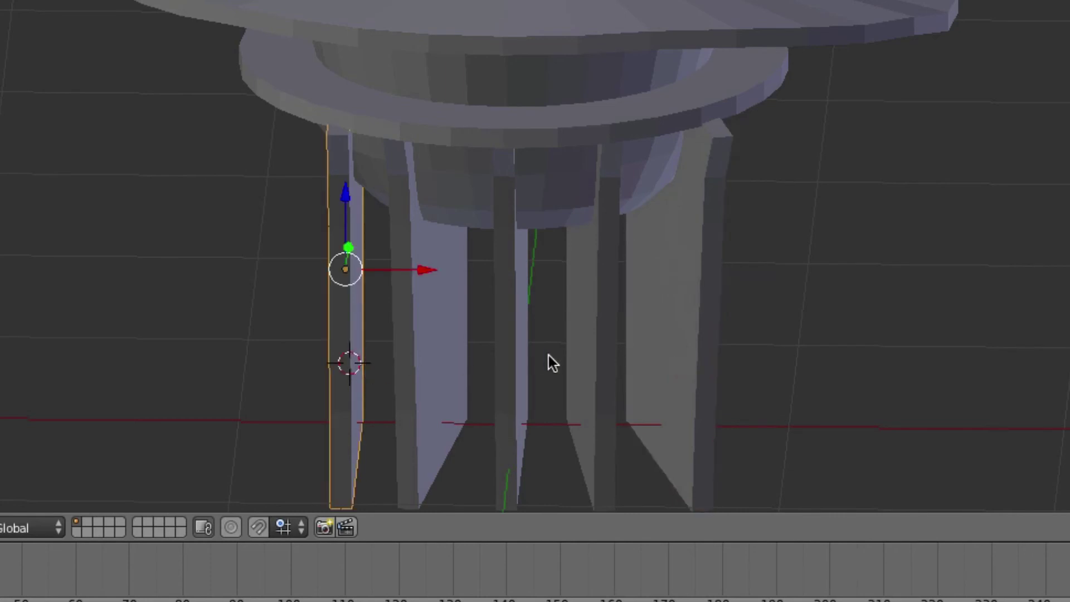
pyautogui.press('r')
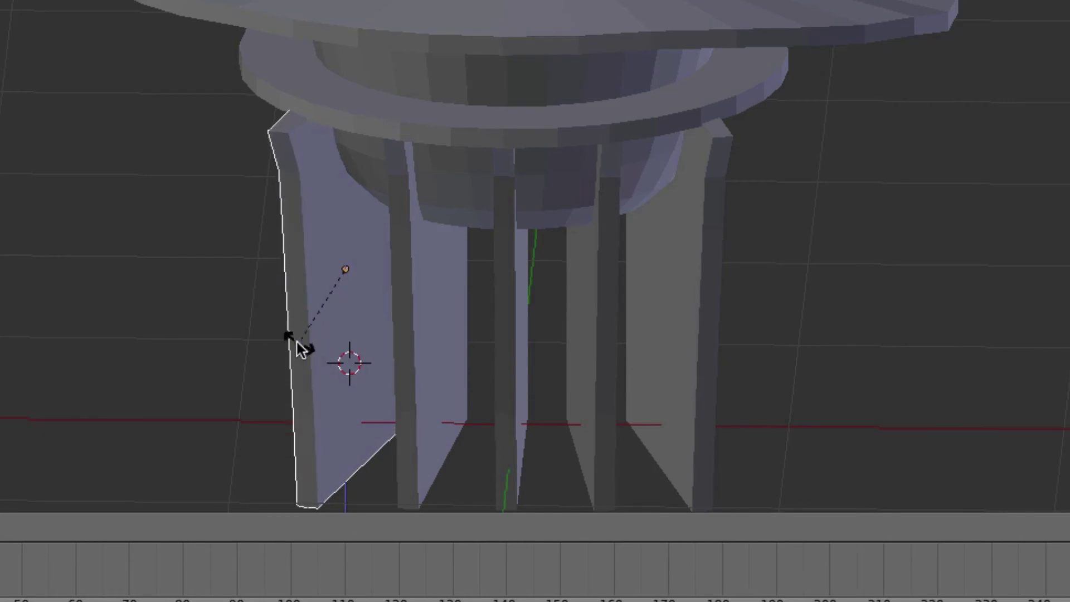
pyautogui.click(348, 345)
# Select both outermost panels and move them together along the positive Y axis, back from the central panel
pyautogui.moveTo(542, 357); pyautogui.dragTo(540, 359, button='middle')
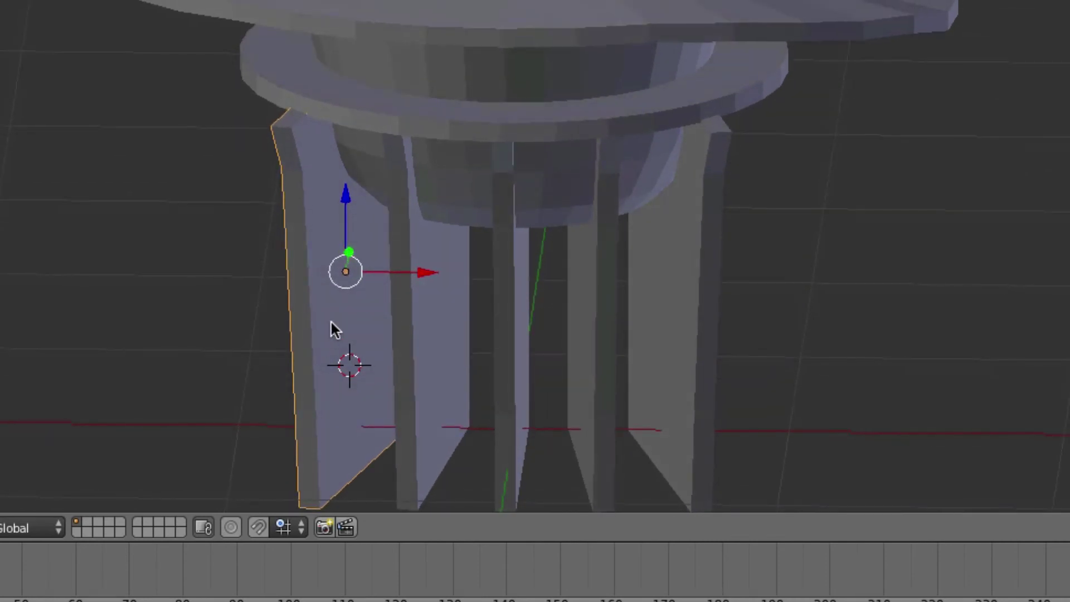
pyautogui.keyDown('shift'); pyautogui.rightClick(673, 287); pyautogui.keyUp('shift')
pyautogui.moveTo(356, 299); pyautogui.dragTo(413, 302, button='middle')
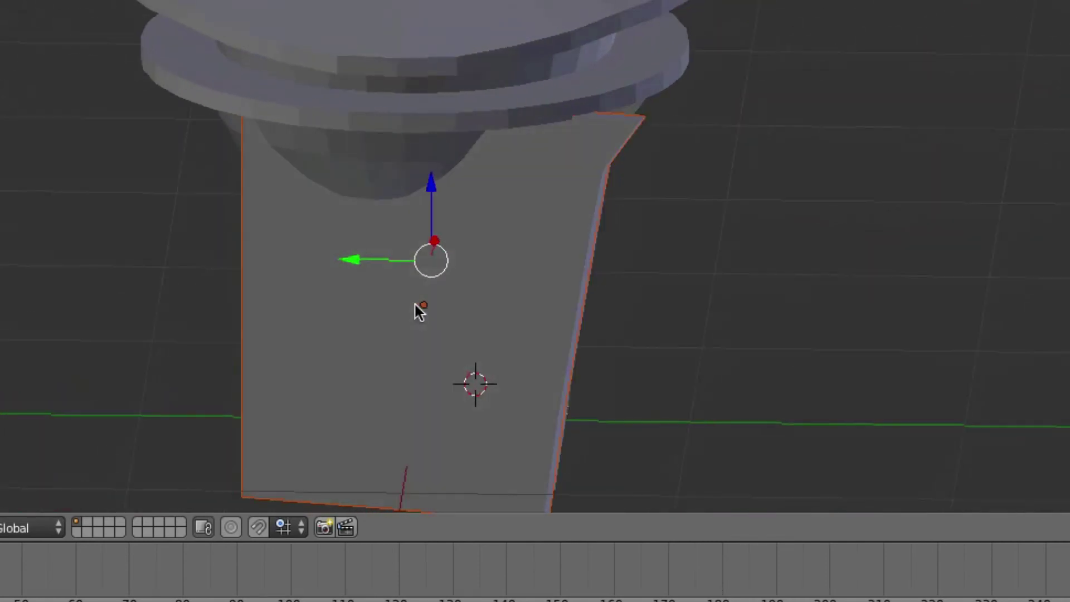
pyautogui.moveTo(356, 250)
pyautogui.mouseDown(button='middle')
pyautogui.moveTo(355, 225)
pyautogui.moveTo(373, 261)
pyautogui.mouseUp(button='middle')
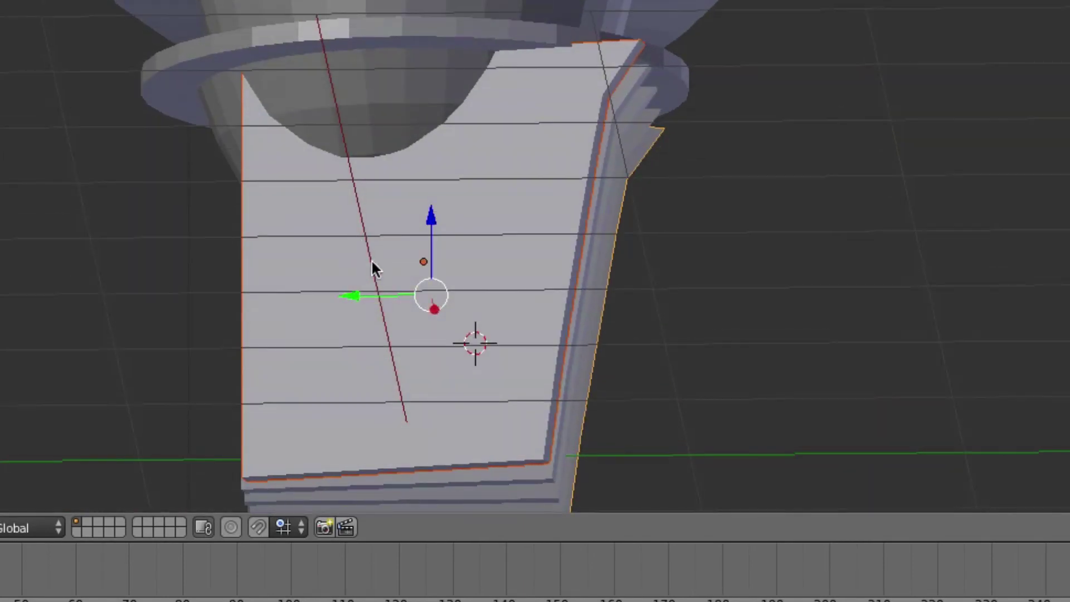
pyautogui.moveTo(350, 295); pyautogui.dragTo(252, 295)
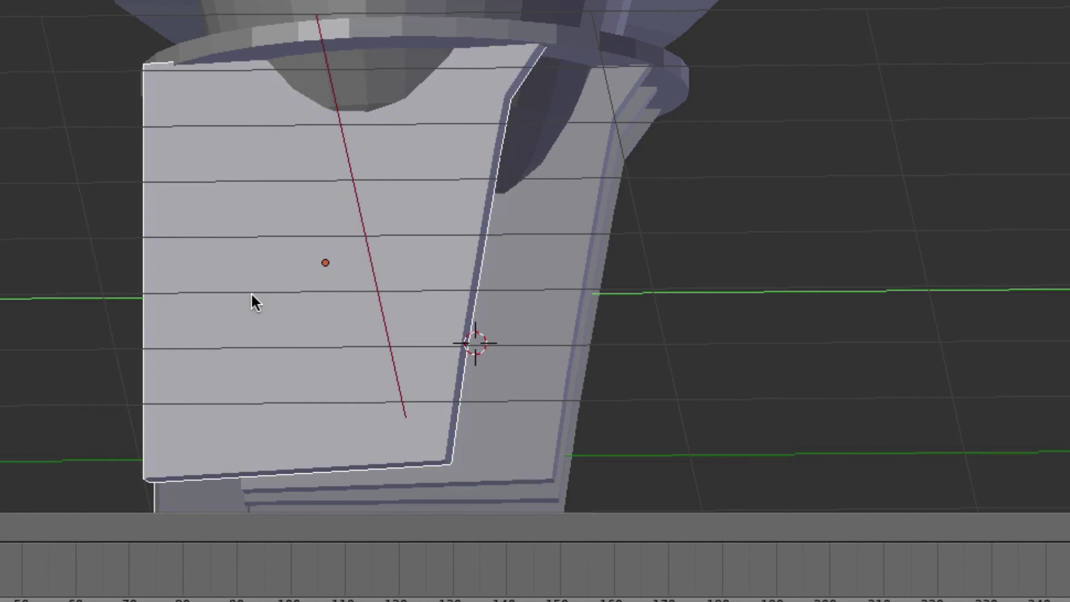
pyautogui.moveTo(252, 295); pyautogui.dragTo(241, 294)
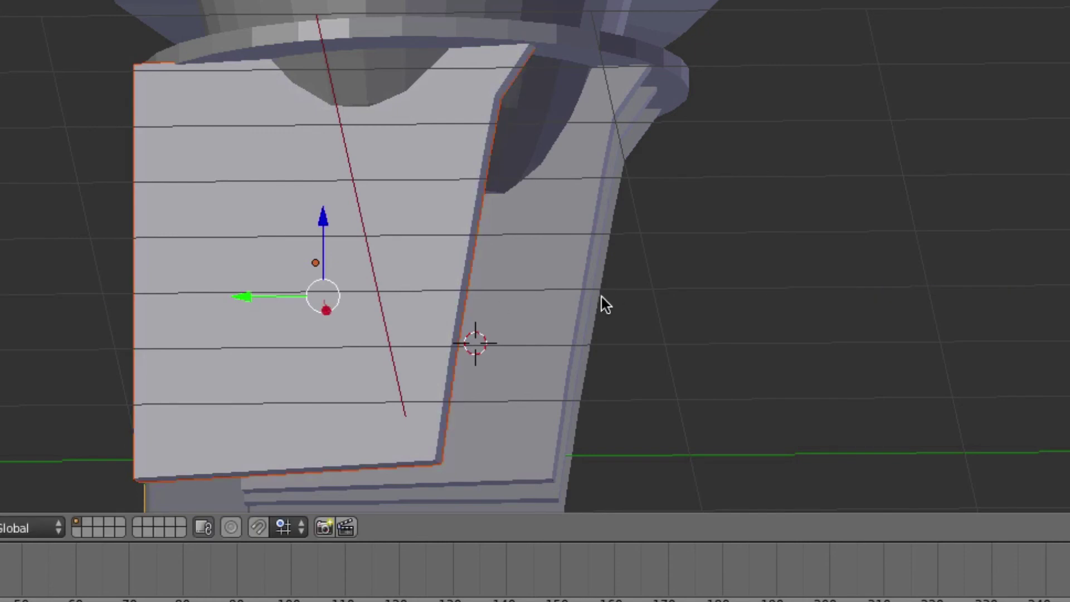
# Select the two inner side panels and move them together a short distance along the positive Y axis
pyautogui.moveTo(600, 297); pyautogui.dragTo(542, 292, button='middle')
pyautogui.rightClick(543, 292)
pyautogui.moveTo(774, 295); pyautogui.dragTo(341, 296, button='middle')
pyautogui.rightClick(634, 304)
pyautogui.moveTo(350, 287); pyautogui.dragTo(326, 285)
# Examine the fanned arrangement of five panels beneath the cap in front view and from several surrounding angles
pyautogui.press('KP_1')
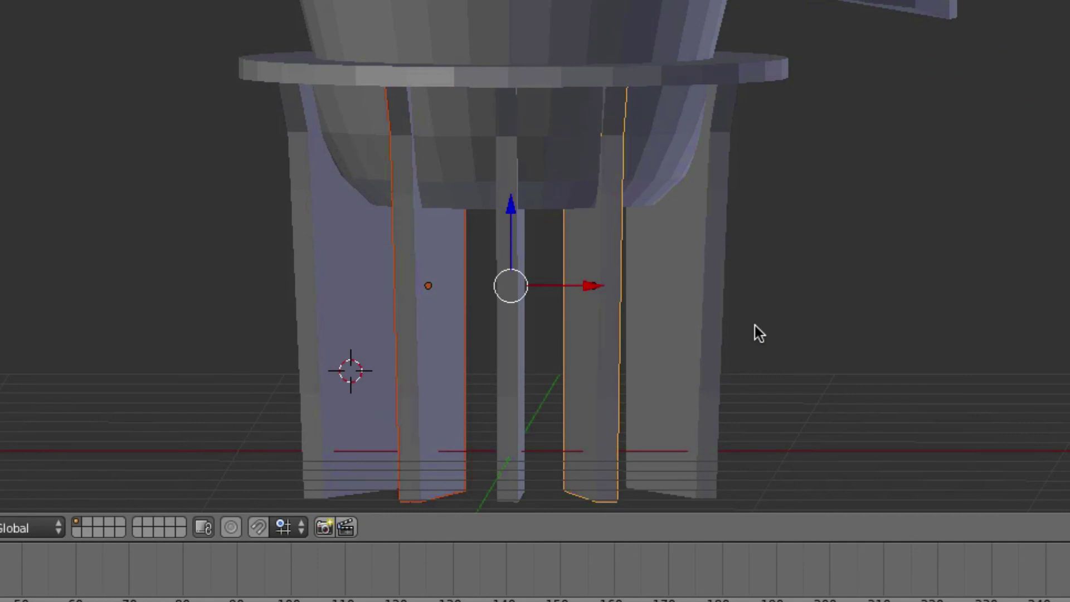
pyautogui.press('KP_5')
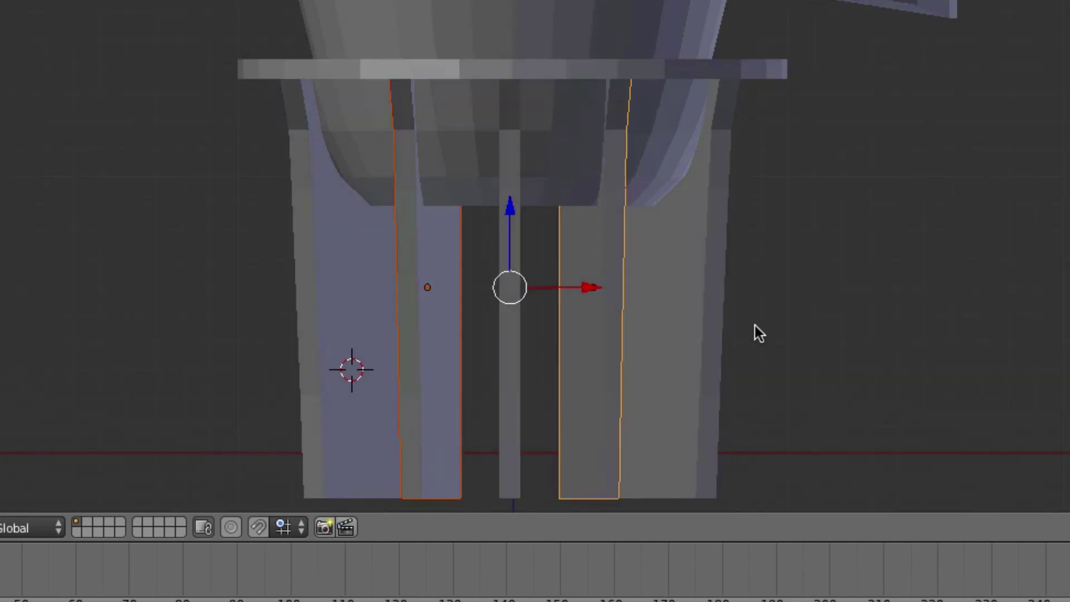
pyautogui.moveTo(595, 332); pyautogui.dragTo(660, 328, button='middle')
pyautogui.moveTo(633, 430); pyautogui.dragTo(630, 429, button='middle')
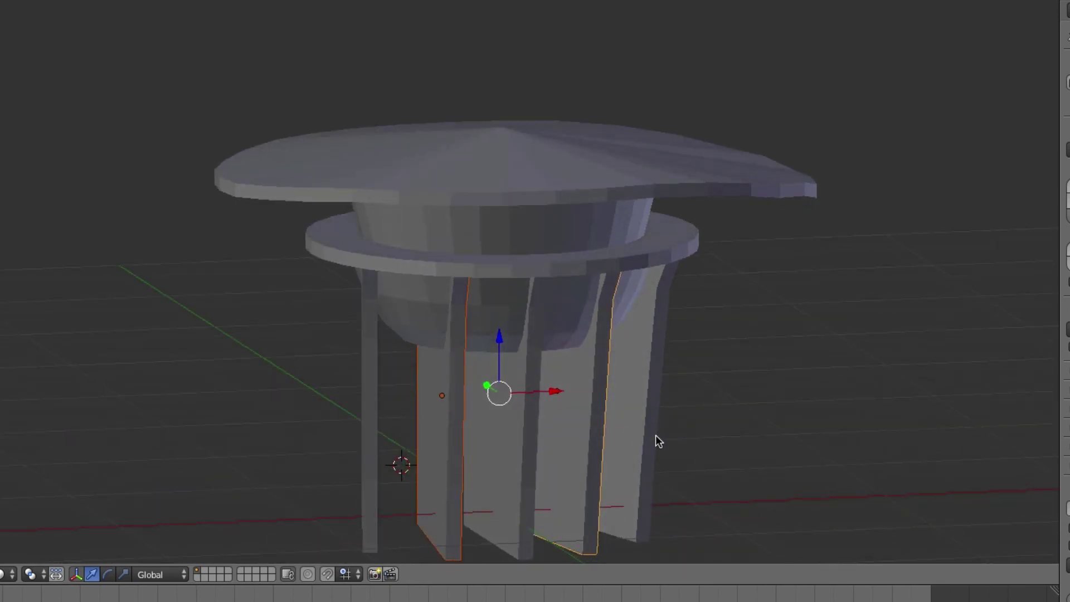
pyautogui.moveTo(656, 436); pyautogui.dragTo(656, 436, button='middle')
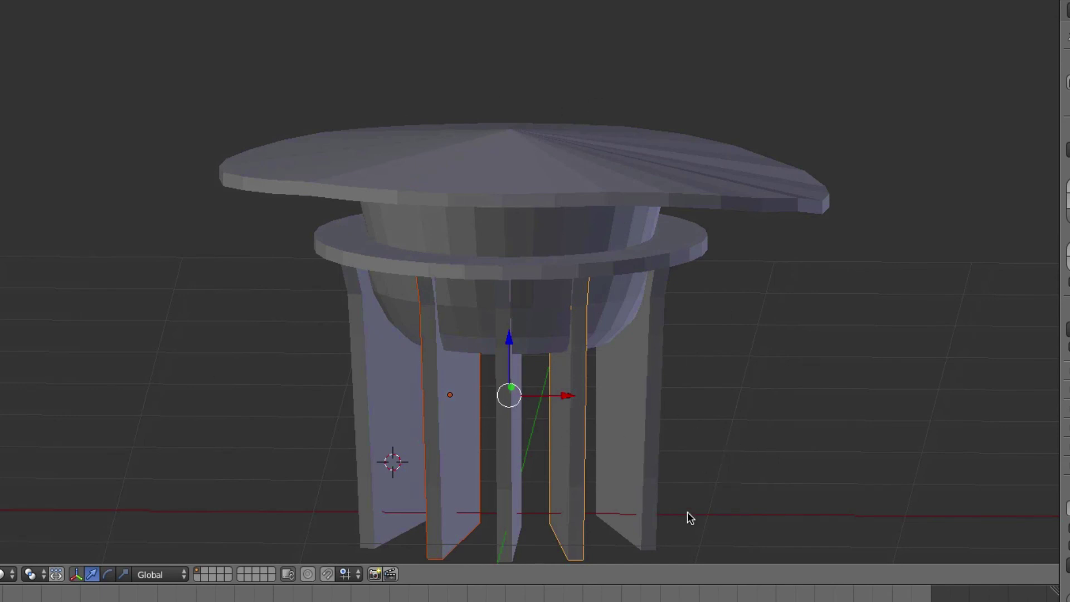
pyautogui.moveTo(506, 435); pyautogui.dragTo(527, 437, button='middle')
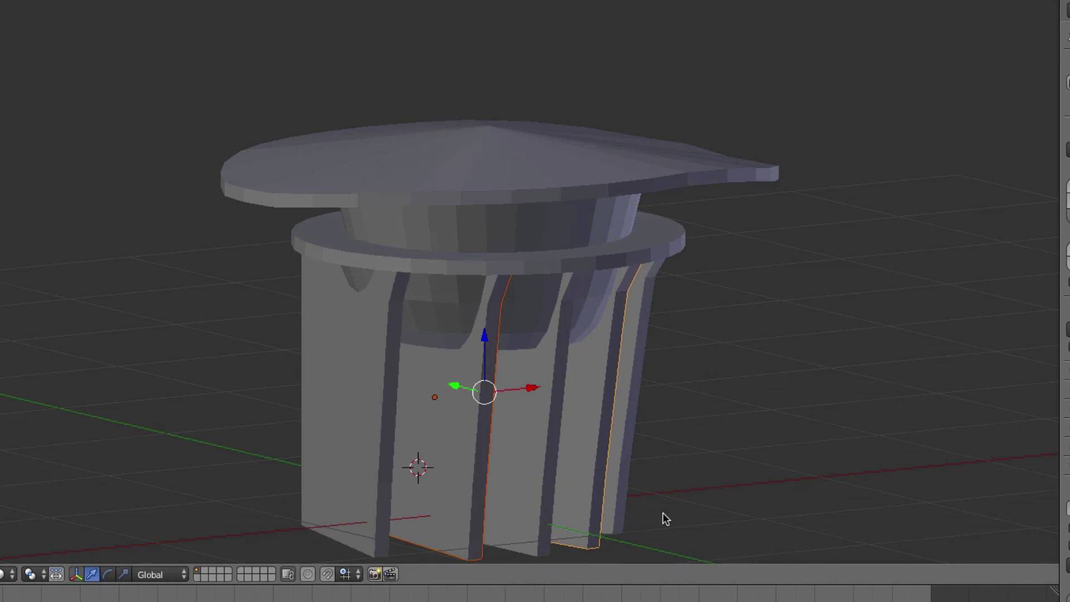
pyautogui.moveTo(566, 463); pyautogui.dragTo(623, 453, button='middle')
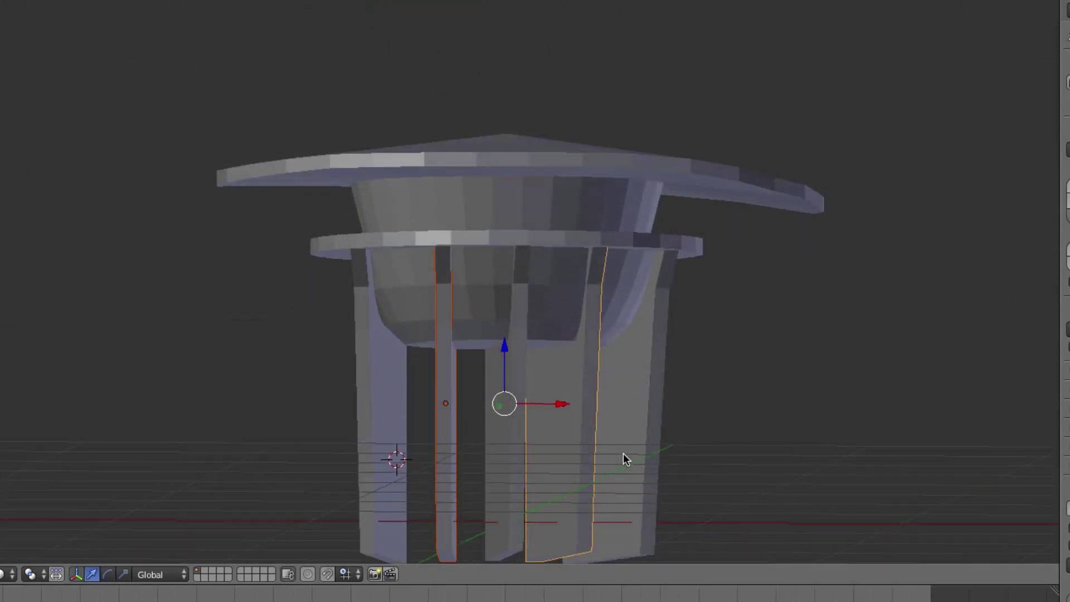